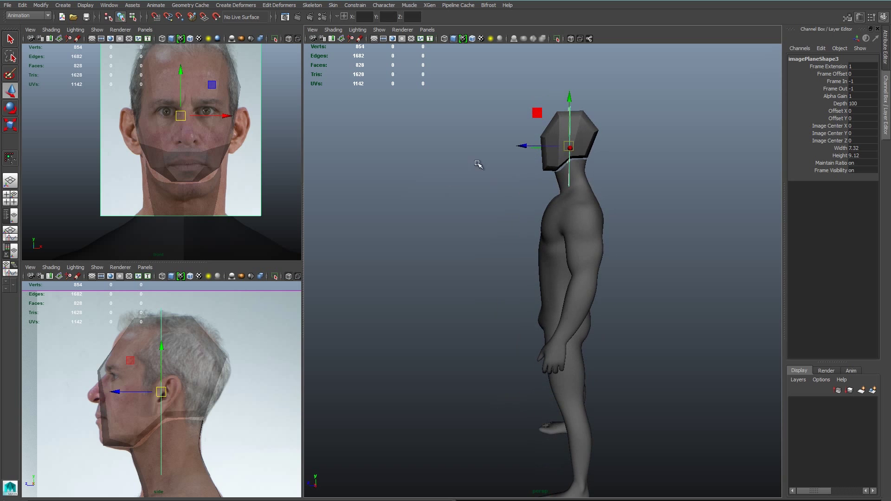
# Move the front reference image plane backward in depth so it sits behind the head.
pyautogui.moveTo(523, 145); pyautogui.dragTo(559, 146)
pyautogui.keyDown('alt'); pyautogui.click(228, 207); pyautogui.keyUp('alt')
pyautogui.keyDown('alt'); pyautogui.moveTo(228, 206); pyautogui.dragTo(216, 250, button='middle'); pyautogui.keyUp('alt')
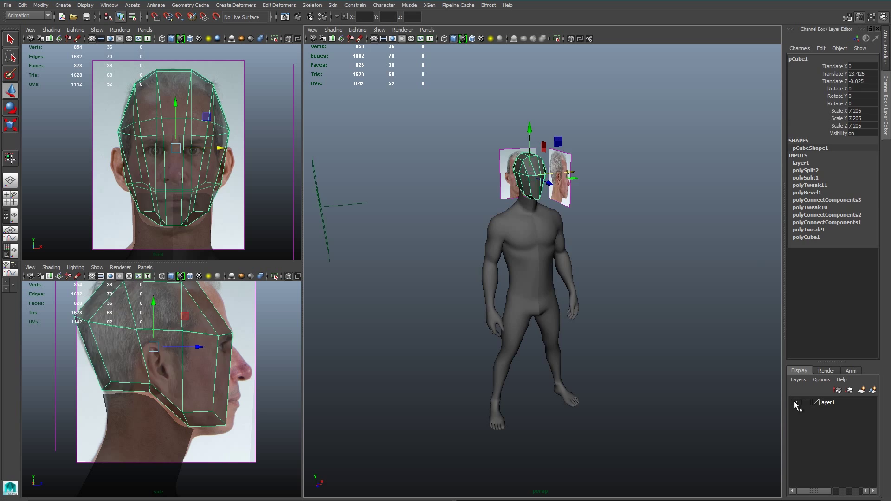
# Hide layer1 with the blocked-out head mesh and clear the selection.
pyautogui.click(795, 402)
pyautogui.keyDown('alt'); pyautogui.moveTo(591, 249); pyautogui.dragTo(611, 261); pyautogui.keyUp('alt')
pyautogui.click(611, 260)
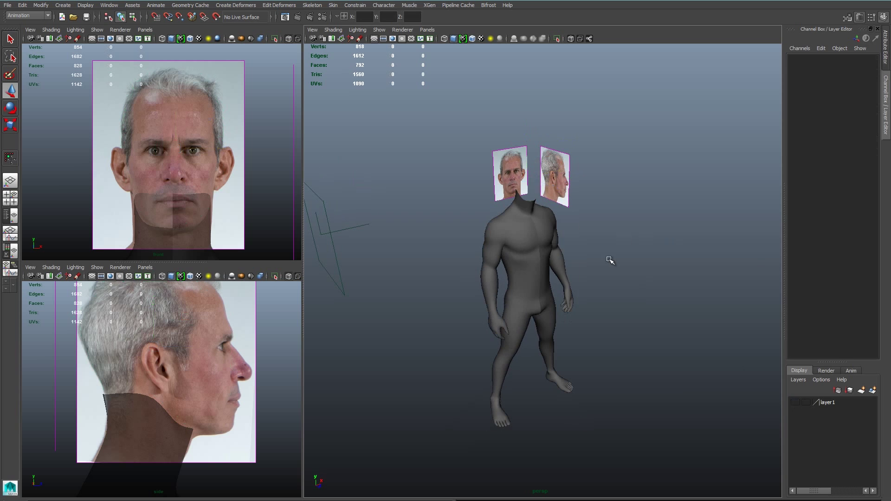
# Create a polygon plane, scale it uniformly to about 15, and position it as a horizontal guide at eye level on the front reference.
pyautogui.keyDown('shift'); pyautogui.moveTo(609, 259); pyautogui.dragTo(573, 250, button='right'); pyautogui.keyUp('shift')
pyautogui.moveTo(531, 357); pyautogui.dragTo(543, 109)
pyautogui.press('r')
pyautogui.moveTo(526, 168); pyautogui.dragTo(587, 153)
pyautogui.press('w')
pyautogui.keyDown('alt'); pyautogui.moveTo(195, 132); pyautogui.dragTo(249, 127, button='right'); pyautogui.keyUp('alt')
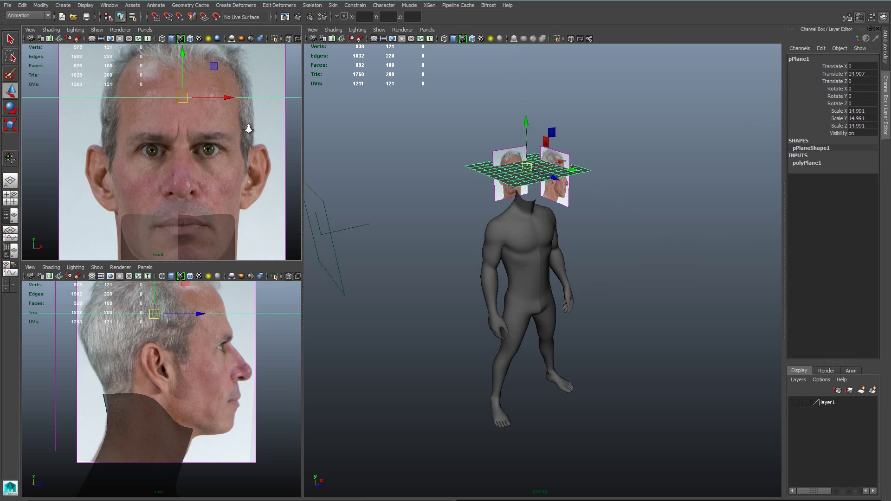
pyautogui.keyDown('alt'); pyautogui.moveTo(249, 127); pyautogui.dragTo(246, 148, button='middle'); pyautogui.keyUp('alt')
pyautogui.moveTo(181, 70); pyautogui.dragTo(181, 126)
# Duplicate the guide plane twice, placing one copy slightly above the first and another further down the face.
pyautogui.keyDown('alt'); pyautogui.moveTo(172, 395); pyautogui.dragTo(221, 403, button='right'); pyautogui.keyUp('alt')
pyautogui.keyDown('alt'); pyautogui.moveTo(221, 403); pyautogui.dragTo(197, 413, button='middle'); pyautogui.keyUp('alt')
pyautogui.hotkey('ctrl', 'd')
pyautogui.moveTo(181, 127); pyautogui.dragTo(181, 122)
pyautogui.keyDown('alt'); pyautogui.moveTo(394, 175); pyautogui.dragTo(396, 145); pyautogui.keyUp('alt')
pyautogui.keyDown('alt'); pyautogui.moveTo(396, 145); pyautogui.dragTo(446, 144, button='right'); pyautogui.keyUp('alt')
pyautogui.keyDown('alt'); pyautogui.moveTo(445, 145); pyautogui.dragTo(465, 178, button='middle'); pyautogui.keyUp('alt')
pyautogui.hotkey('ctrl', 'd')
pyautogui.moveTo(182, 125); pyautogui.dragTo(183, 179)
# Show the front and side views in wireframe and add more duplicated guide planes lower on the face.
pyautogui.press('4')
pyautogui.click(100, 171)
pyautogui.hotkey('ctrl', 'd')
pyautogui.keyDown('alt'); pyautogui.moveTo(186, 175); pyautogui.dragTo(193, 131, button='middle'); pyautogui.keyUp('alt')
pyautogui.hotkey('ctrl', 'd')
pyautogui.moveTo(193, 131); pyautogui.dragTo(193, 211)
pyautogui.hotkey('ctrl', 'd')
pyautogui.keyDown('alt'); pyautogui.moveTo(246, 395); pyautogui.dragTo(201, 394, button='right'); pyautogui.keyUp('alt')
pyautogui.press('4')
pyautogui.click(235, 331)
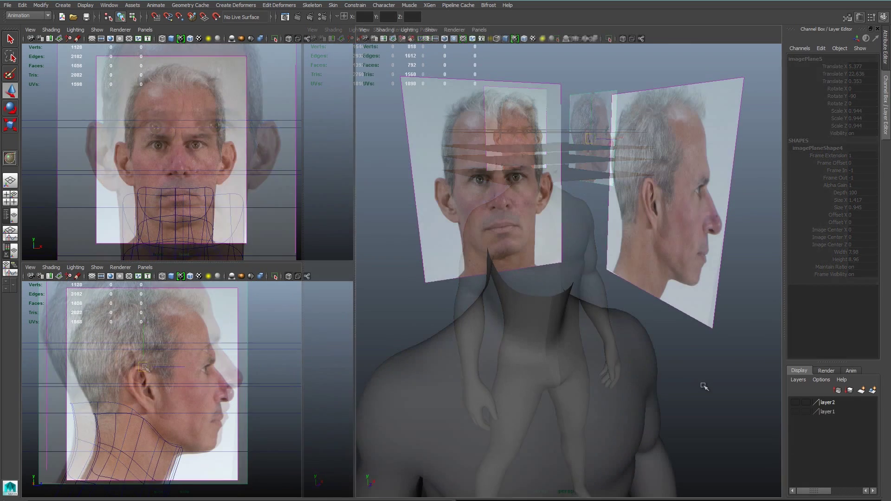
# Create a polygon cylinder and move it over the eye in the front reference, at about X -0.97, Y 23.31.
pyautogui.click(673, 384)
pyautogui.scroll(-5, 236, 221)
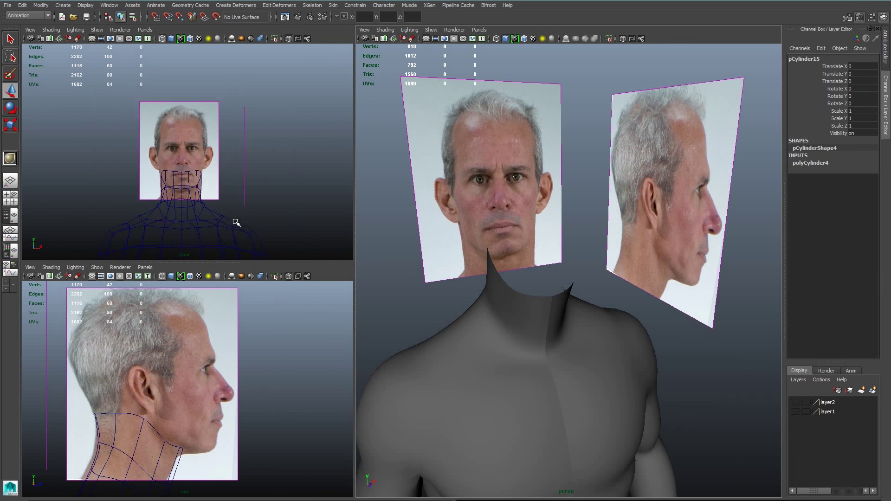
pyautogui.keyDown('alt'); pyautogui.moveTo(259, 218); pyautogui.dragTo(286, 61, button='middle'); pyautogui.keyUp('alt')
pyautogui.moveTo(209, 183); pyautogui.dragTo(209, 39)
pyautogui.keyDown('alt'); pyautogui.moveTo(252, 138); pyautogui.dragTo(257, 243, button='middle'); pyautogui.keyUp('alt')
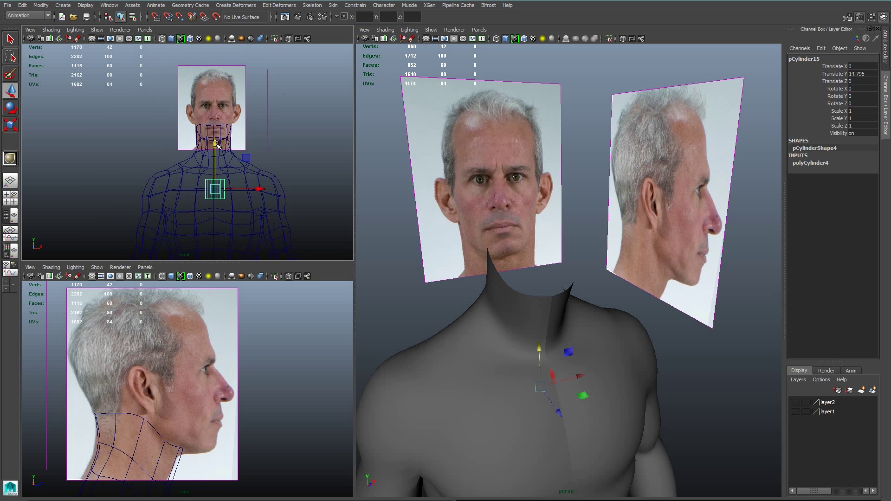
pyautogui.moveTo(215, 143); pyautogui.dragTo(234, 140)
# Set the eye cylinder's X rotation to 90 and its Subdivisions Axis to 12.
pyautogui.press('e')
pyautogui.write('90')
pyautogui.press('Return')
pyautogui.scroll(5, 218, 142)
pyautogui.press('w')
pyautogui.click(817, 163)
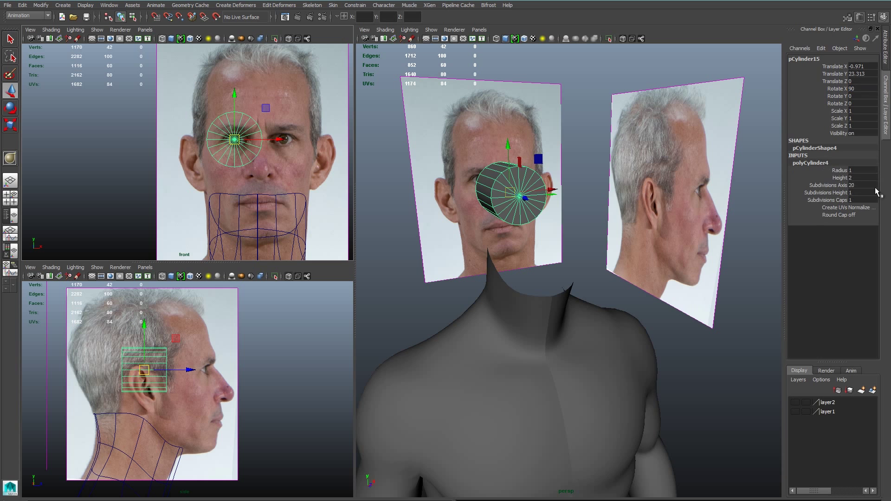
pyautogui.write('12')
pyautogui.press('Return')
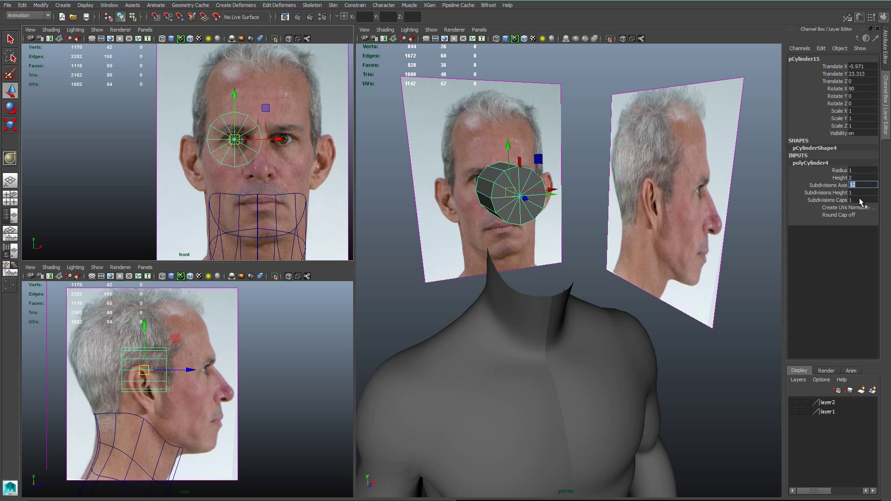
# Delete the cylinder's side and back faces, keeping only the front cap disc.
pyautogui.keyDown('alt'); pyautogui.moveTo(509, 214); pyautogui.dragTo(527, 209); pyautogui.keyUp('alt')
pyautogui.moveTo(486, 187); pyautogui.dragTo(487, 218, button='right')
pyautogui.keyDown('alt'); pyautogui.moveTo(487, 218); pyautogui.dragTo(553, 199); pyautogui.keyUp('alt')
pyautogui.moveTo(420, 159); pyautogui.dragTo(463, 261)
pyautogui.press('Delete')
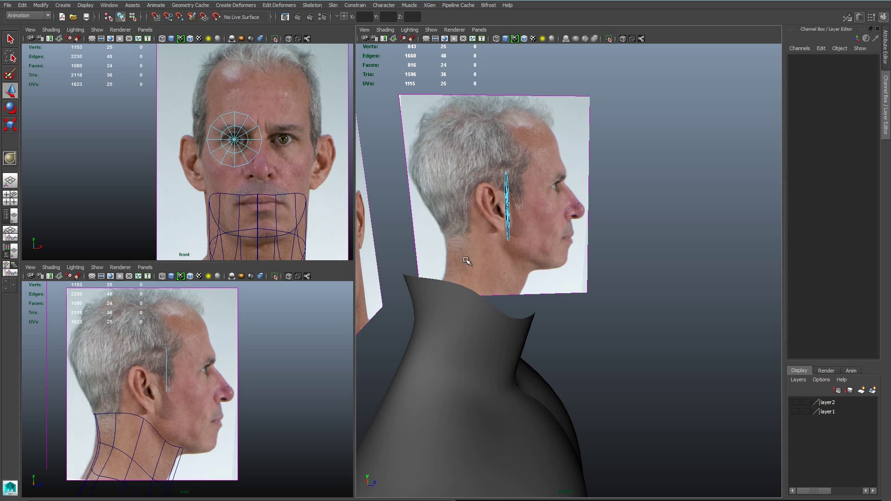
# Move the disc forward to the eye in the side reference, then duplicate it over the mouth at about X -0.03, Y 21.04.
pyautogui.moveTo(510, 197); pyautogui.dragTo(524, 183, button='right')
pyautogui.click(509, 199)
pyautogui.scroll(4, 162, 388)
pyautogui.moveTo(150, 354); pyautogui.dragTo(223, 361)
pyautogui.hotkey('ctrl', 'd')
pyautogui.moveTo(234, 140); pyautogui.dragTo(262, 202)
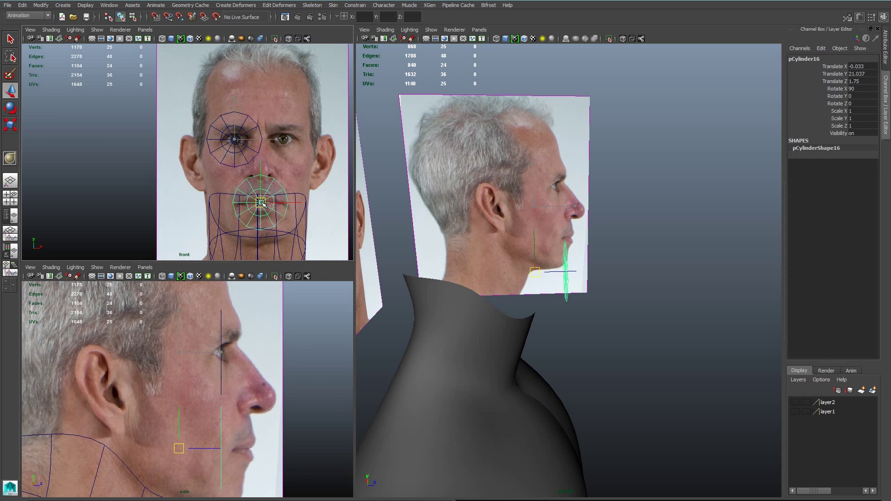
# Put both halves of the body mesh on a new display layer and hide that layer.
pyautogui.keyDown('alt'); pyautogui.moveTo(211, 214); pyautogui.dragTo(188, 165, button='middle'); pyautogui.keyUp('alt')
pyautogui.keyDown('alt'); pyautogui.moveTo(188, 166); pyautogui.dragTo(242, 212, button='right'); pyautogui.keyUp('alt')
pyautogui.keyDown('alt'); pyautogui.moveTo(243, 212); pyautogui.dragTo(198, 213, button='middle'); pyautogui.keyUp('alt')
pyautogui.moveTo(182, 228); pyautogui.dragTo(310, 257)
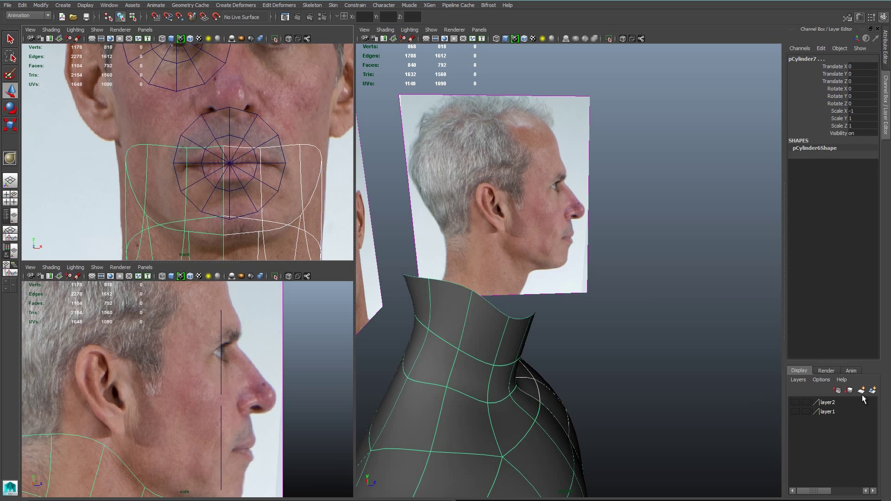
pyautogui.click(872, 391)
pyautogui.click(795, 402)
# Nudge the mouth disc onto the centre of the lips, at about X -0.04, Y 21.02.
pyautogui.click(240, 169)
pyautogui.keyDown('alt'); pyautogui.moveTo(241, 170); pyautogui.dragTo(307, 196, button='right'); pyautogui.keyUp('alt')
pyautogui.keyDown('alt'); pyautogui.moveTo(307, 196); pyautogui.dragTo(297, 200, button='middle'); pyautogui.keyUp('alt')
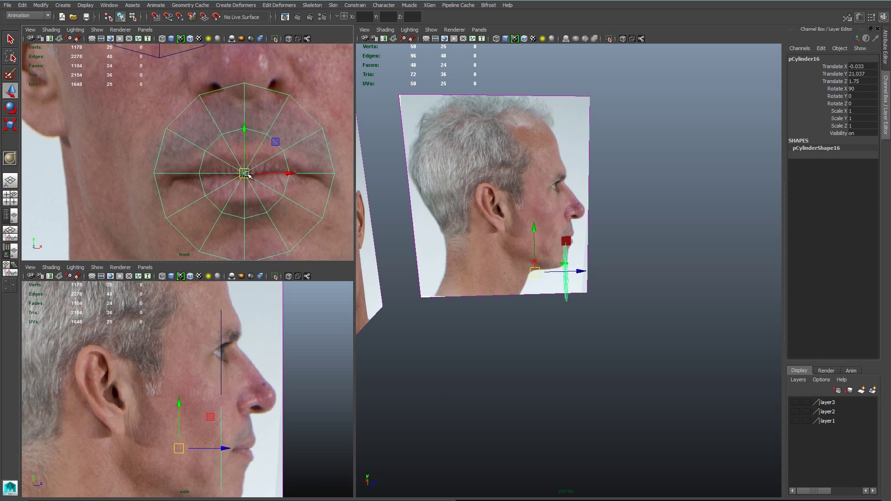
pyautogui.moveTo(248, 175); pyautogui.dragTo(245, 179)
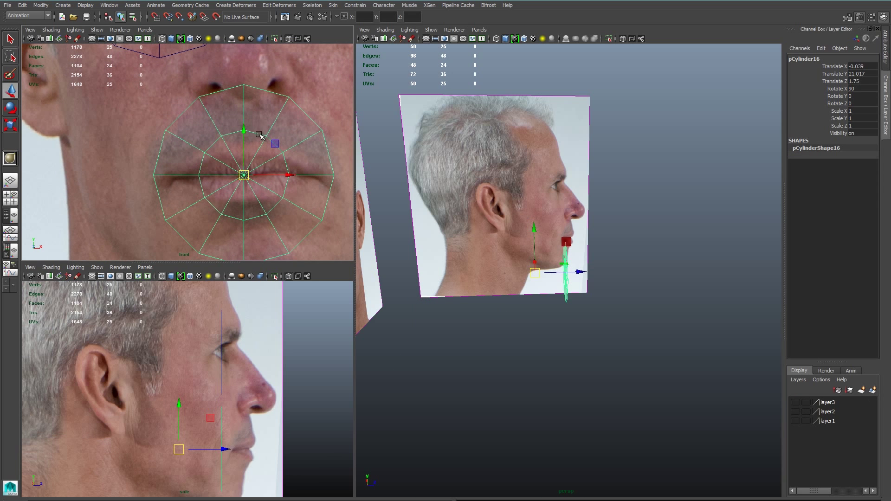
# Scale the mouth disc's inner ring of vertices flatter and wider to match the lips.
pyautogui.moveTo(259, 135); pyautogui.dragTo(208, 133, button='right')
pyautogui.moveTo(197, 129); pyautogui.dragTo(304, 224)
pyautogui.press('r')
pyautogui.moveTo(247, 134); pyautogui.dragTo(249, 152)
pyautogui.moveTo(285, 176); pyautogui.dragTo(308, 178)
# Lower the top centre vertex of the mouth disc and raise its two neighbours up beside the nostrils.
pyautogui.keyDown('alt'); pyautogui.moveTo(263, 135); pyautogui.dragTo(258, 179, button='middle'); pyautogui.keyUp('alt')
pyautogui.moveTo(230, 117); pyautogui.dragTo(253, 139)
pyautogui.press('w')
pyautogui.moveTo(240, 87); pyautogui.dragTo(240, 99)
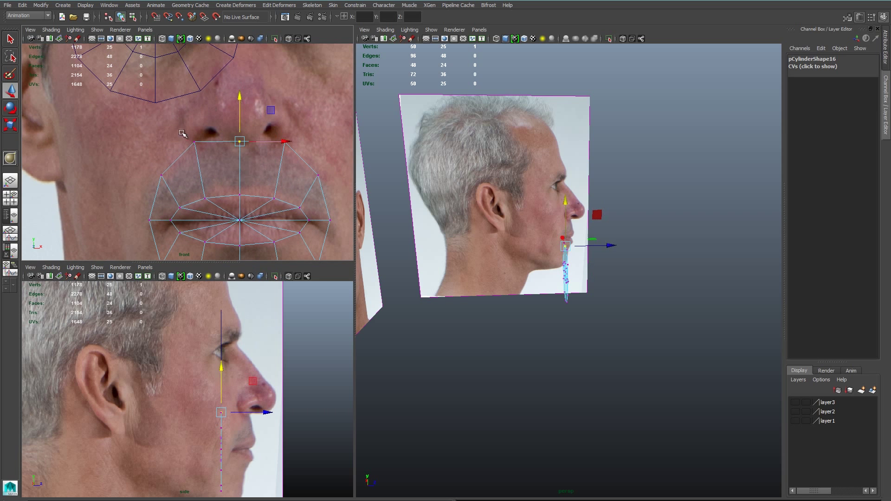
pyautogui.moveTo(182, 133); pyautogui.dragTo(207, 154)
pyautogui.keyDown('shift'); pyautogui.moveTo(271, 122); pyautogui.dragTo(317, 167); pyautogui.keyUp('shift')
pyautogui.moveTo(240, 99); pyautogui.dragTo(241, 62)
pyautogui.keyDown('alt'); pyautogui.moveTo(160, 167); pyautogui.dragTo(165, 119, button='middle'); pyautogui.keyUp('alt')
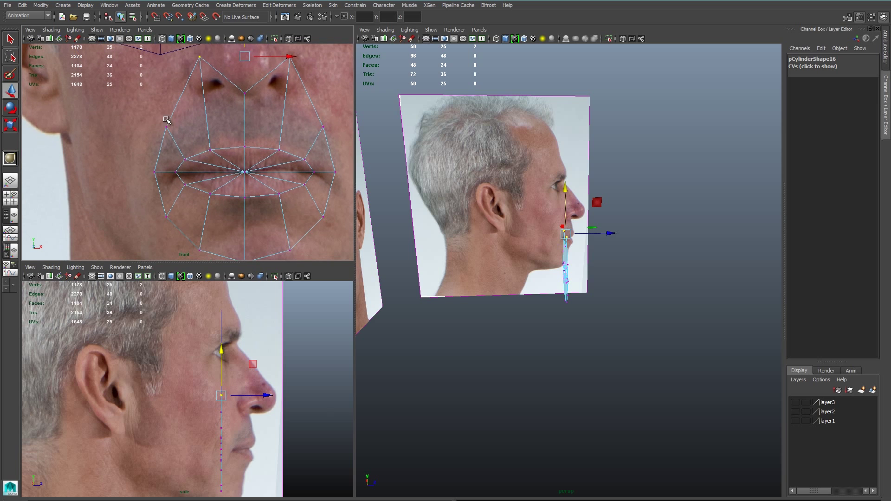
# Raise the upper side vertices of the mouth disc's outer ring and bring them slightly closer together.
pyautogui.moveTo(156, 117); pyautogui.dragTo(328, 141)
pyautogui.moveTo(244, 81); pyautogui.dragTo(245, 62)
pyautogui.press('r')
pyautogui.moveTo(286, 107); pyautogui.dragTo(282, 107)
# Lower the pair of outer vertices beside the mouth corners.
pyautogui.keyDown('alt'); pyautogui.moveTo(250, 164); pyautogui.dragTo(261, 145, button='middle'); pyautogui.keyUp('alt')
pyautogui.moveTo(153, 140); pyautogui.dragTo(176, 166)
pyautogui.keyDown('shift'); pyautogui.moveTo(340, 147); pyautogui.dragTo(351, 160); pyautogui.keyUp('shift')
pyautogui.press('w')
pyautogui.moveTo(253, 110); pyautogui.dragTo(254, 126)
# Raise the three bottom vertices of the outer ring toward the lower lip and scale them closer together.
pyautogui.moveTo(197, 211); pyautogui.dragTo(312, 252)
pyautogui.moveTo(256, 189); pyautogui.dragTo(256, 158)
pyautogui.press('r')
pyautogui.moveTo(212, 204); pyautogui.dragTo(219, 204)
pyautogui.moveTo(250, 226); pyautogui.dragTo(254, 190)
pyautogui.press('w')
# Scale the two lower side vertices of the outer ring inward and raise them slightly.
pyautogui.moveTo(320, 183); pyautogui.dragTo(354, 213)
pyautogui.keyDown('shift'); pyautogui.moveTo(174, 186); pyautogui.dragTo(186, 217); pyautogui.keyUp('shift')
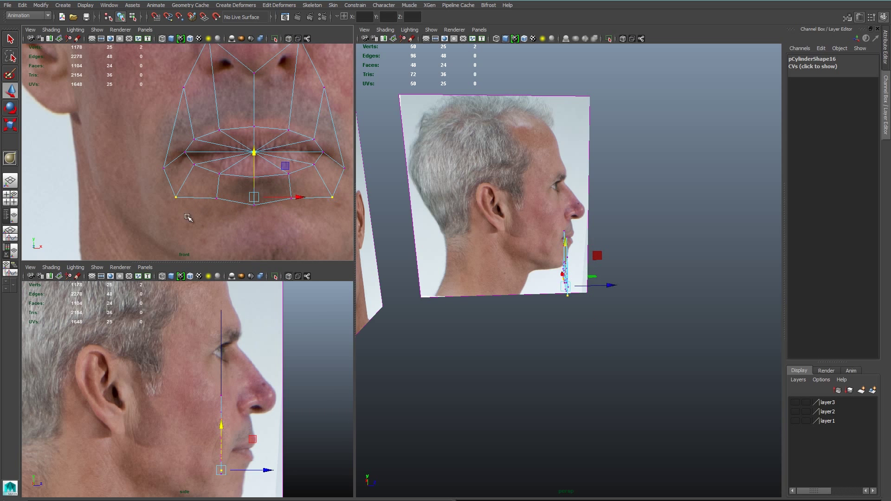
pyautogui.press('r')
pyautogui.moveTo(254, 197); pyautogui.dragTo(247, 201)
pyautogui.press('w')
pyautogui.moveTo(254, 155); pyautogui.dragTo(254, 147)
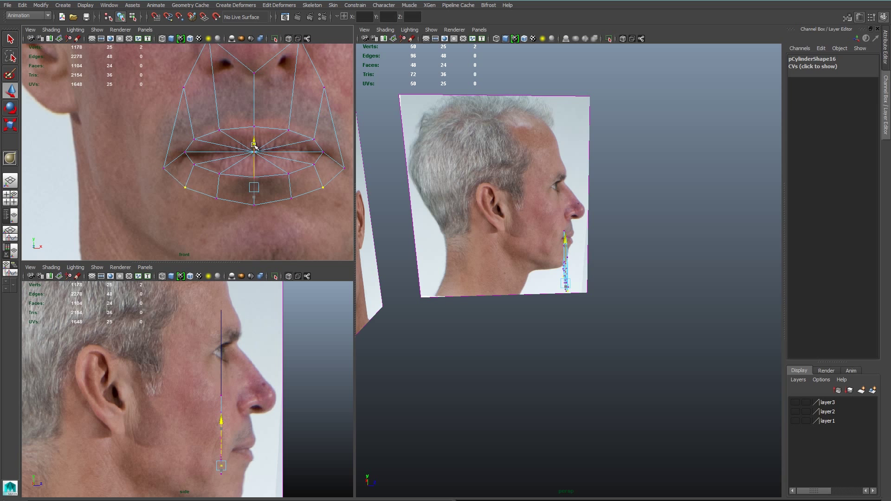
# Delete the faces on the positive X half of the mouth mesh.
pyautogui.rightClick(293, 121)
pyautogui.moveTo(288, 121); pyautogui.dragTo(291, 141, button='right')
pyautogui.moveTo(275, 122); pyautogui.dragTo(316, 218)
pyautogui.press('Delete')
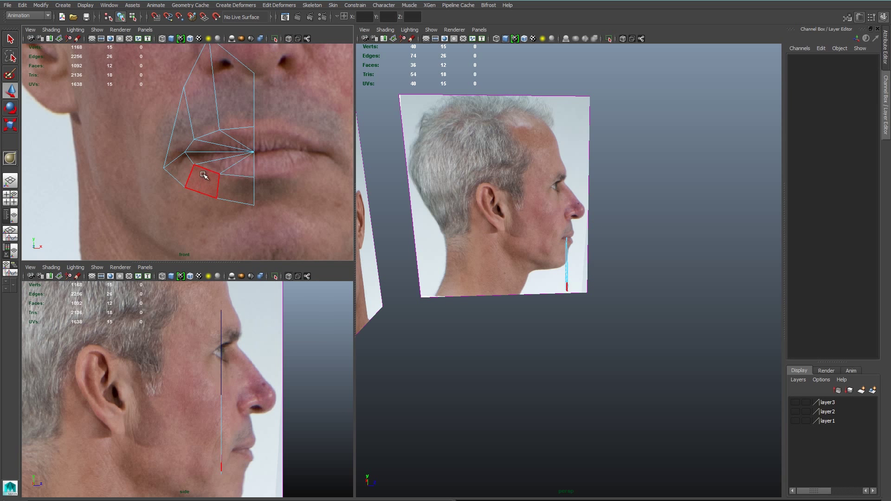
# Pull the two outer vertices below the mouth outward to round the lower contour.
pyautogui.moveTo(202, 174); pyautogui.dragTo(182, 177, button='right')
pyautogui.moveTo(180, 180); pyautogui.dragTo(199, 205)
pyautogui.moveTo(187, 187); pyautogui.dragTo(182, 194)
pyautogui.moveTo(210, 191); pyautogui.dragTo(224, 204)
# Delete the four diagonal edges converging on the mouth centre, keeping the horizontal parting line.
pyautogui.moveTo(257, 140); pyautogui.dragTo(237, 160)
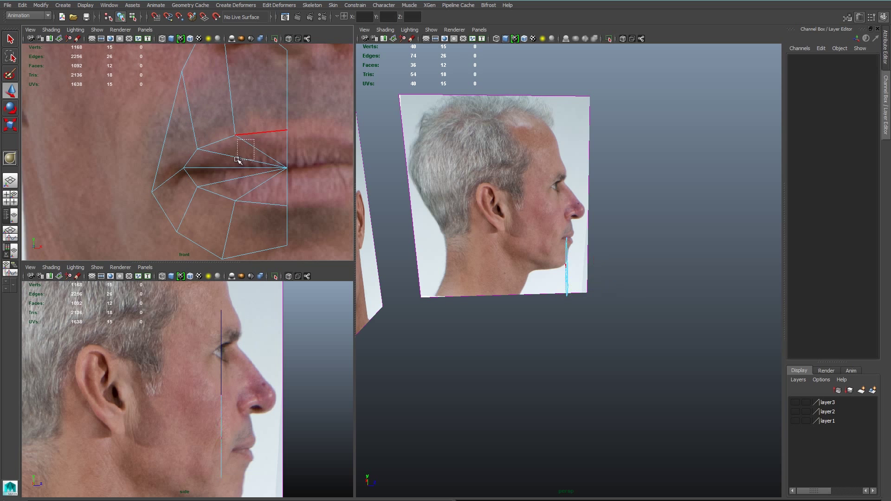
pyautogui.moveTo(263, 193); pyautogui.dragTo(263, 192)
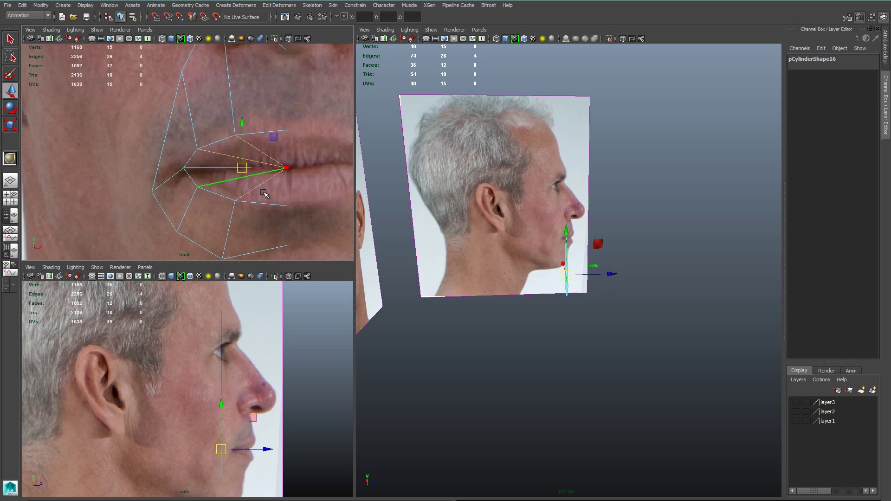
pyautogui.press('Delete')
# Split the lip faces with two vertical cuts joining the upper-lip vertices to the lower-lip vertices across the parting line.
pyautogui.moveTo(256, 168); pyautogui.dragTo(224, 168, button='right')
pyautogui.click(271, 168)
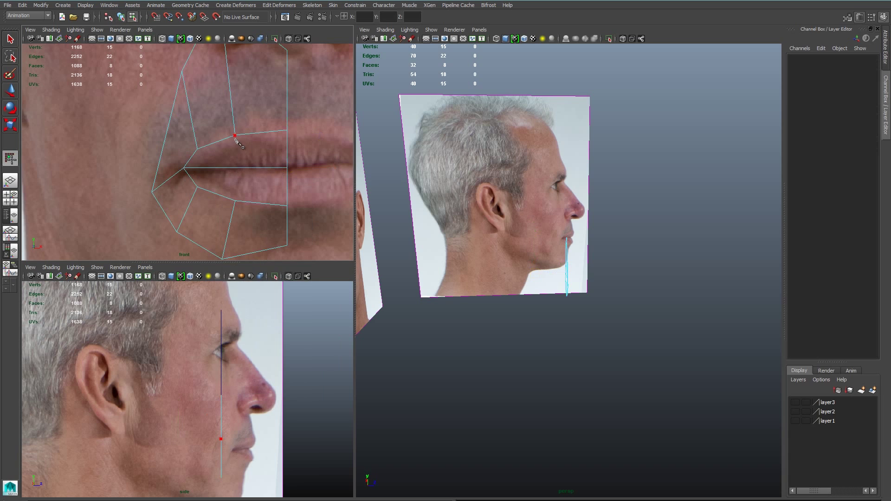
pyautogui.rightClick(237, 202)
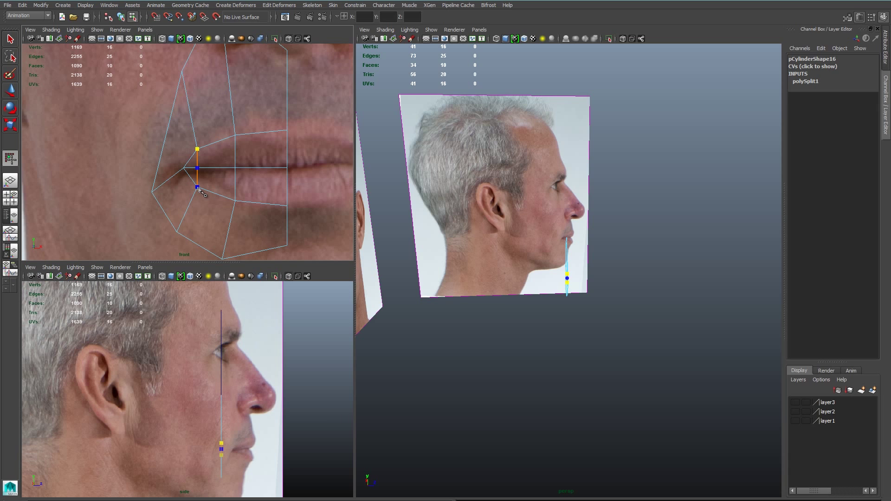
pyautogui.rightClick(199, 188)
pyautogui.click(11, 91)
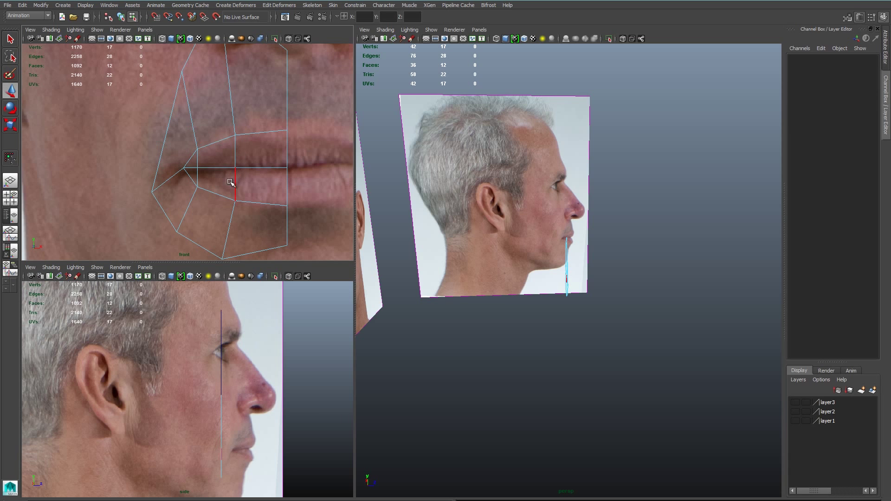
# Shift the middle column of lip vertices toward the centreline and lower its bottom vertex to the lower lip's edge.
pyautogui.moveTo(238, 151); pyautogui.dragTo(223, 129, button='right')
pyautogui.moveTo(224, 125); pyautogui.dragTo(251, 213)
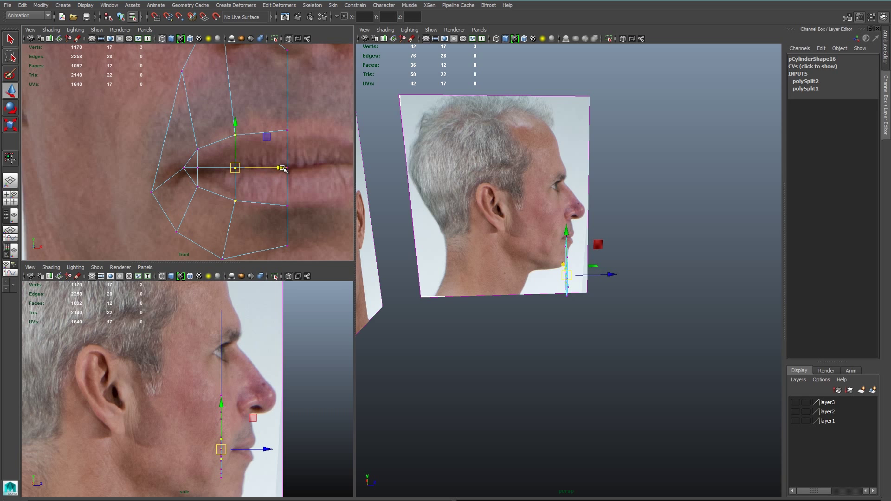
pyautogui.moveTo(283, 169); pyautogui.dragTo(302, 169)
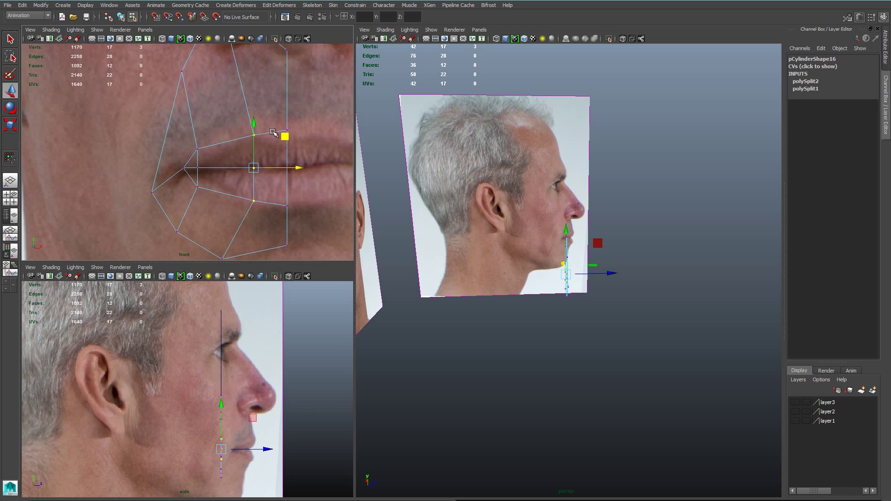
pyautogui.click(254, 201)
pyautogui.moveTo(248, 155); pyautogui.dragTo(247, 161)
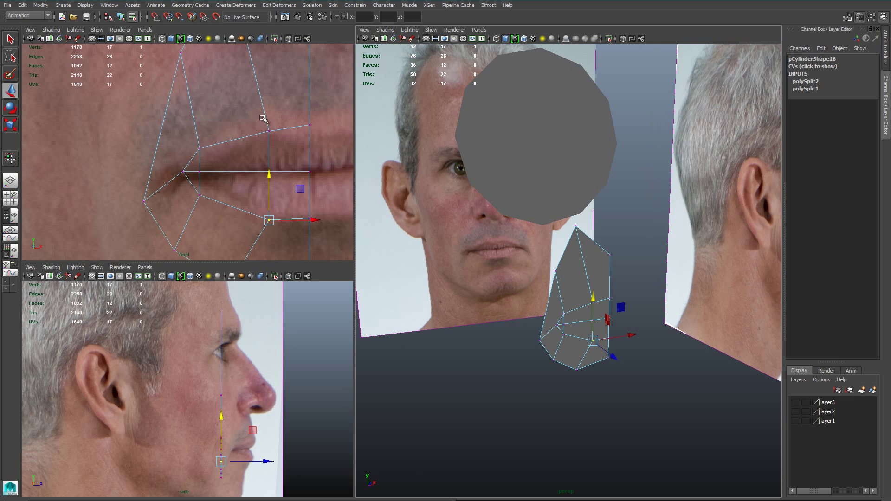
# Raise the upper lip's peak vertex and slightly lower the centreline vertex beside it to follow the lip contour.
pyautogui.click(269, 131)
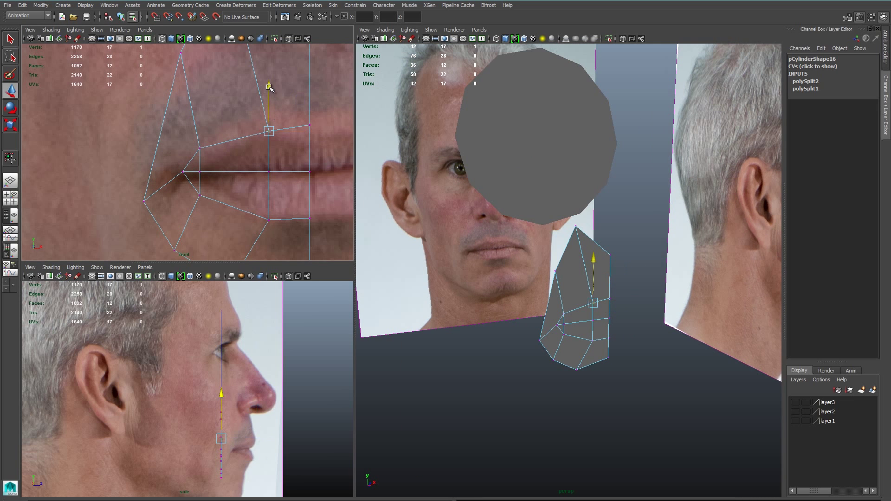
pyautogui.moveTo(269, 87); pyautogui.dragTo(270, 76)
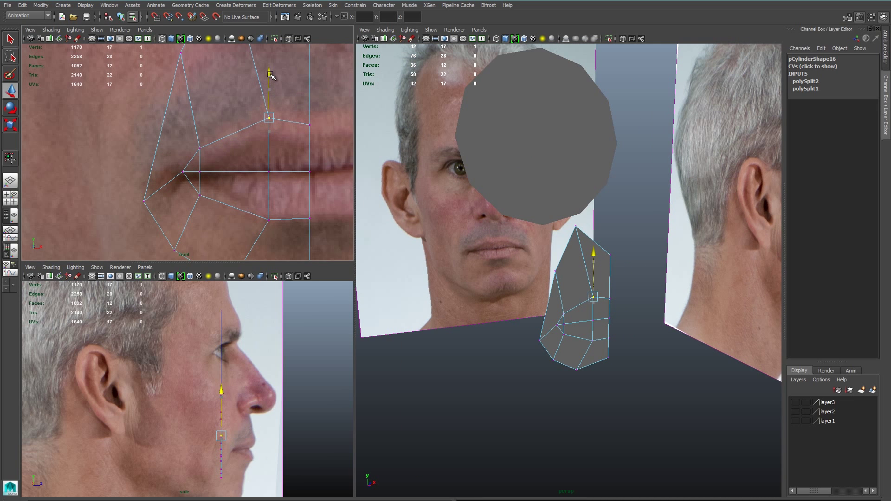
pyautogui.click(310, 125)
pyautogui.moveTo(308, 84); pyautogui.dragTo(310, 87)
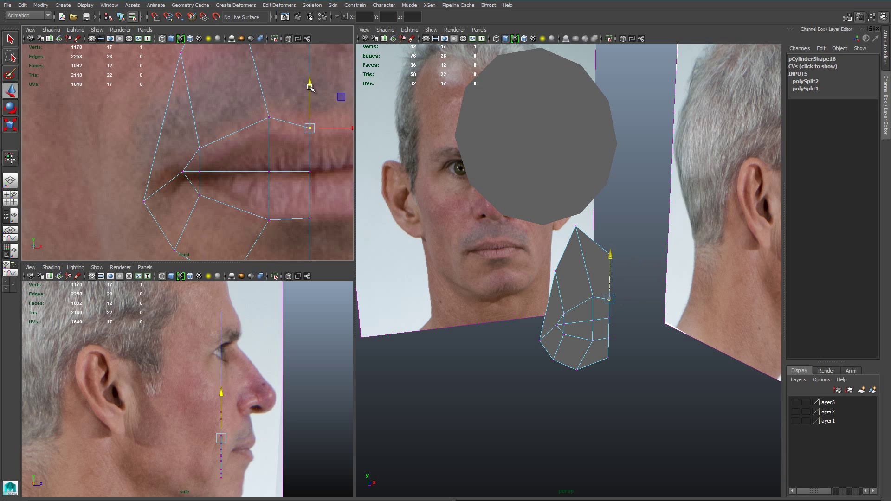
# Adjust the parting-line vertices to the mouth opening and lower the centreline vertex on the lower lip's edge.
pyautogui.moveTo(302, 158); pyautogui.dragTo(322, 181)
pyautogui.moveTo(313, 131); pyautogui.dragTo(314, 133)
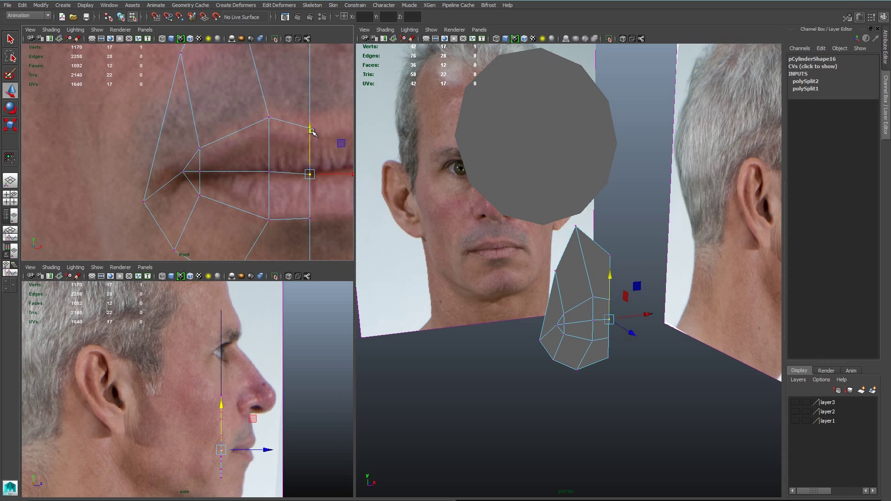
pyautogui.moveTo(281, 191); pyautogui.dragTo(281, 189)
pyautogui.moveTo(269, 134); pyautogui.dragTo(268, 130)
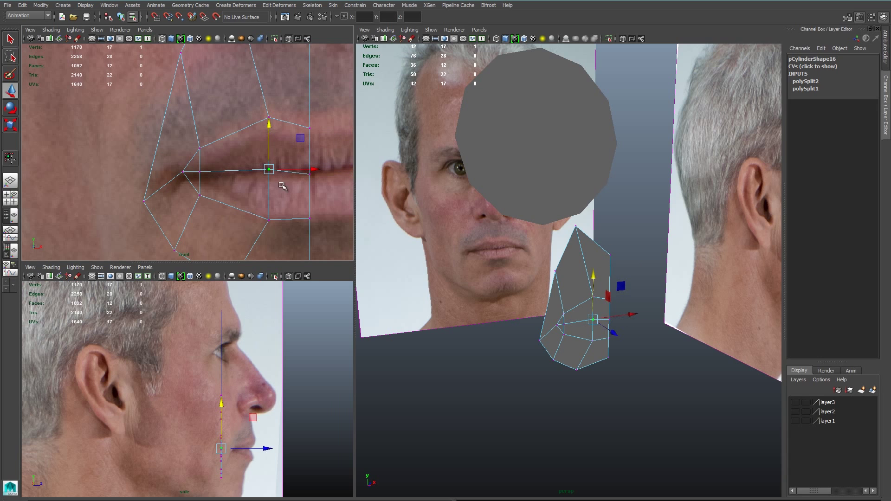
pyautogui.moveTo(300, 210); pyautogui.dragTo(317, 229)
pyautogui.moveTo(309, 173); pyautogui.dragTo(310, 179)
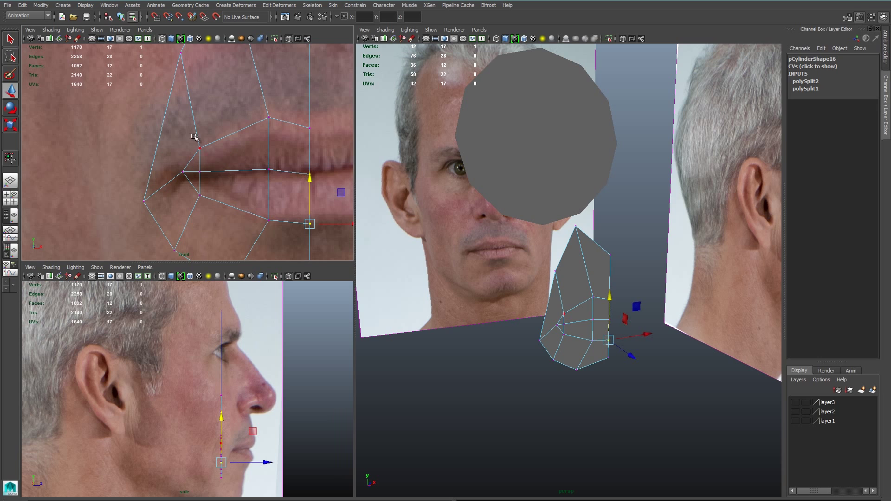
# Move the vertex column nearest the mouth corner inward and raise its top vertex onto the upper lip's edge.
pyautogui.moveTo(203, 211); pyautogui.dragTo(204, 212)
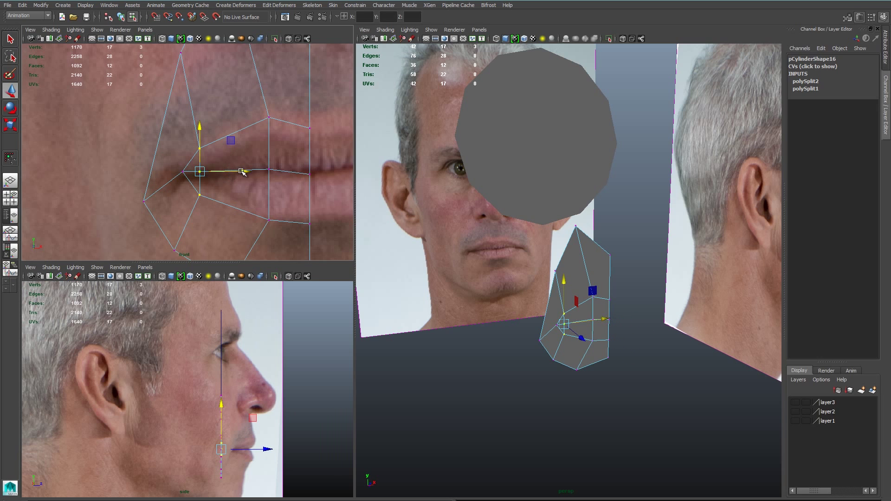
pyautogui.moveTo(242, 171); pyautogui.dragTo(261, 172)
pyautogui.moveTo(217, 144); pyautogui.dragTo(230, 156)
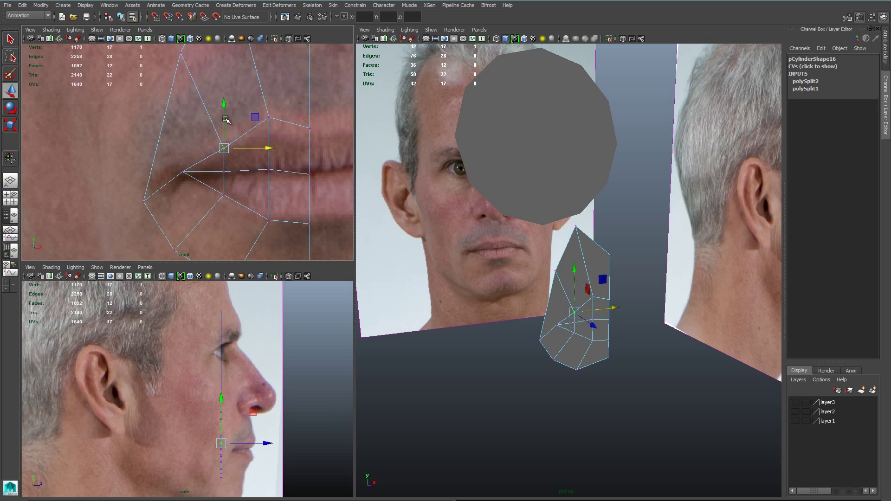
pyautogui.moveTo(225, 104); pyautogui.dragTo(225, 96)
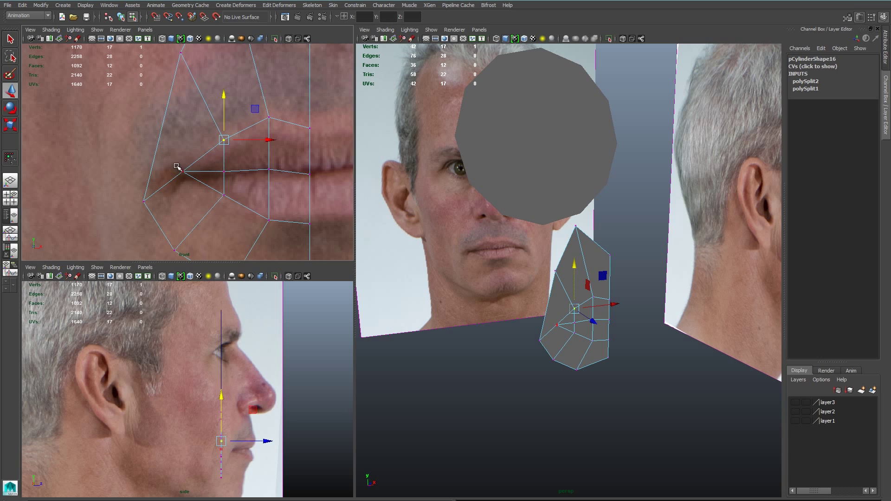
# Lower the mouth-corner vertex and slightly lower the parting-line vertex beside it to follow the mouth opening.
pyautogui.moveTo(176, 166); pyautogui.dragTo(199, 184)
pyautogui.moveTo(184, 130); pyautogui.dragTo(184, 138)
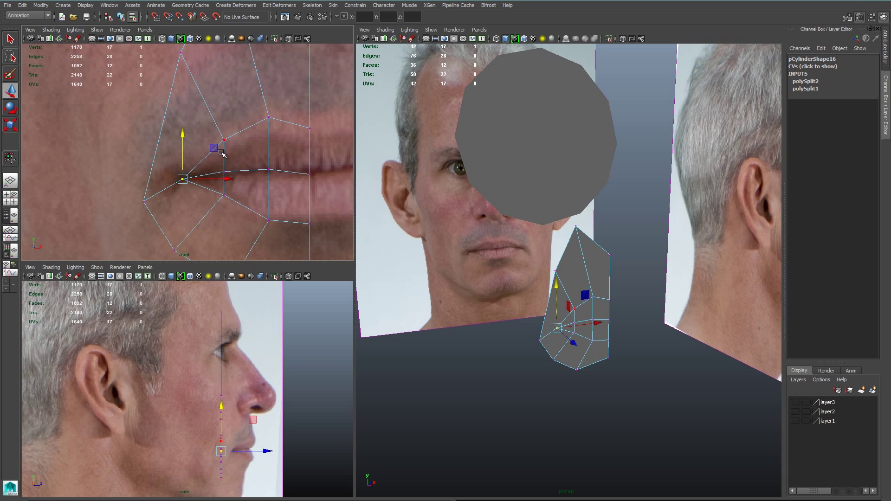
pyautogui.moveTo(217, 163); pyautogui.dragTo(234, 178)
pyautogui.moveTo(226, 130); pyautogui.dragTo(226, 132)
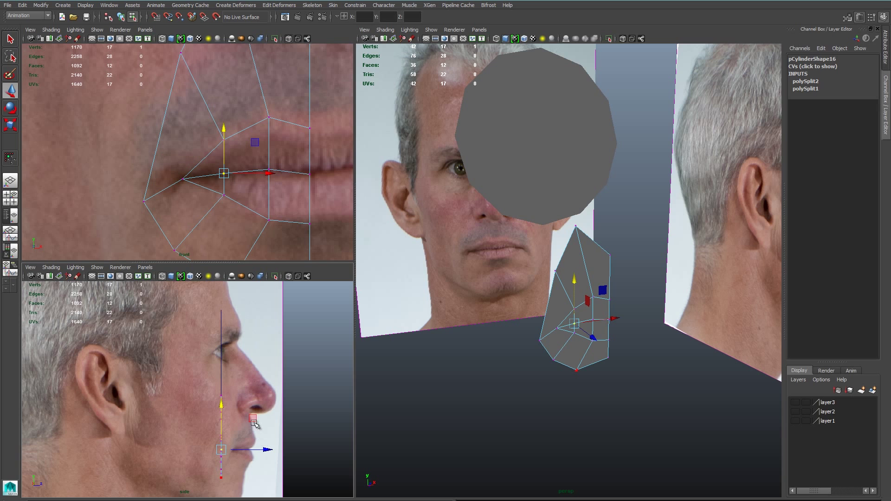
# Move the four centreline vertices from the upper lip down to the lower border forward to the lip profile in the side reference.
pyautogui.moveTo(301, 117); pyautogui.dragTo(344, 274)
pyautogui.keyDown('alt'); pyautogui.moveTo(314, 236); pyautogui.dragTo(295, 172, button='middle'); pyautogui.keyUp('alt')
pyautogui.moveTo(270, 447); pyautogui.dragTo(302, 453)
pyautogui.keyDown('alt'); pyautogui.moveTo(304, 143); pyautogui.dragTo(295, 201, button='middle'); pyautogui.keyUp('alt')
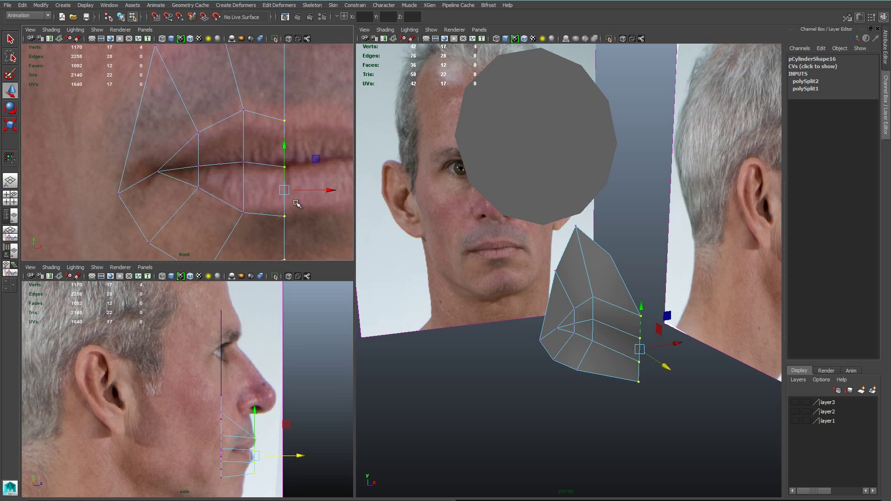
# Move the top centreline vertex forward to the base of the nose in the side reference.
pyautogui.keyDown('alt'); pyautogui.moveTo(314, 101); pyautogui.dragTo(295, 104, button='right'); pyautogui.keyUp('alt')
pyautogui.click(228, 95)
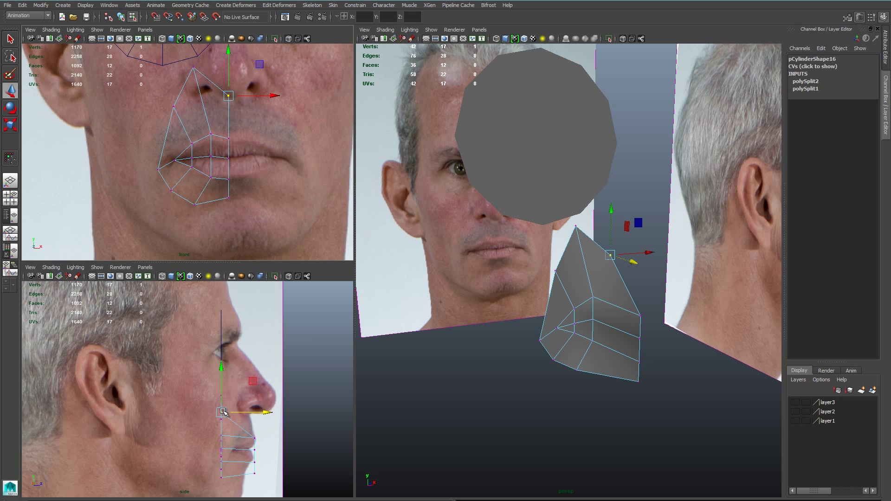
pyautogui.keyDown('alt'); pyautogui.moveTo(224, 411); pyautogui.dragTo(322, 436, button='right'); pyautogui.keyUp('alt')
pyautogui.keyDown('alt'); pyautogui.moveTo(323, 436); pyautogui.dragTo(260, 384, button='middle'); pyautogui.keyUp('alt')
pyautogui.keyDown('alt'); pyautogui.moveTo(260, 384); pyautogui.dragTo(306, 402, button='right'); pyautogui.keyUp('alt')
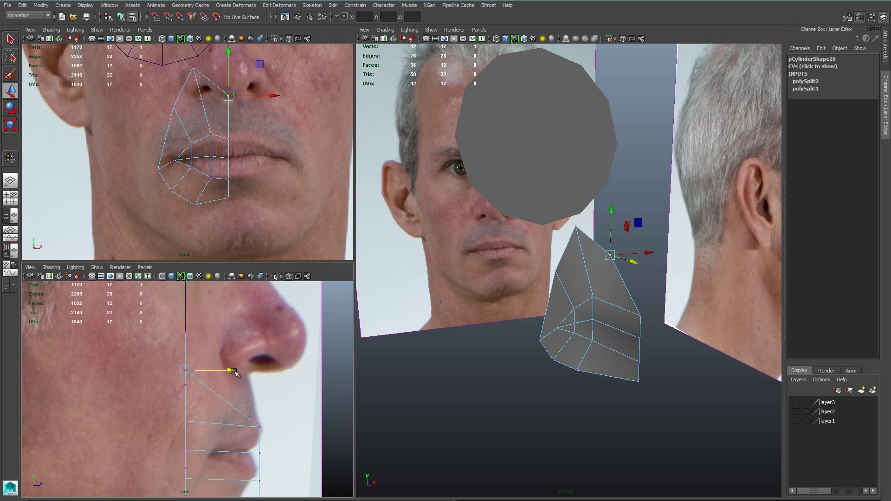
pyautogui.moveTo(234, 372); pyautogui.dragTo(294, 367)
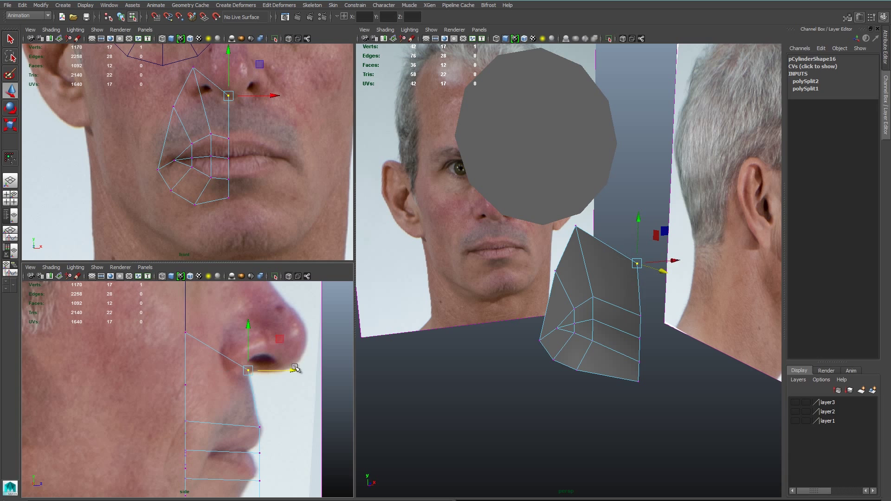
# Move the vertex beside the nostril forward to the nose wing, and bring the outer vertex below it slightly forward.
pyautogui.click(193, 67)
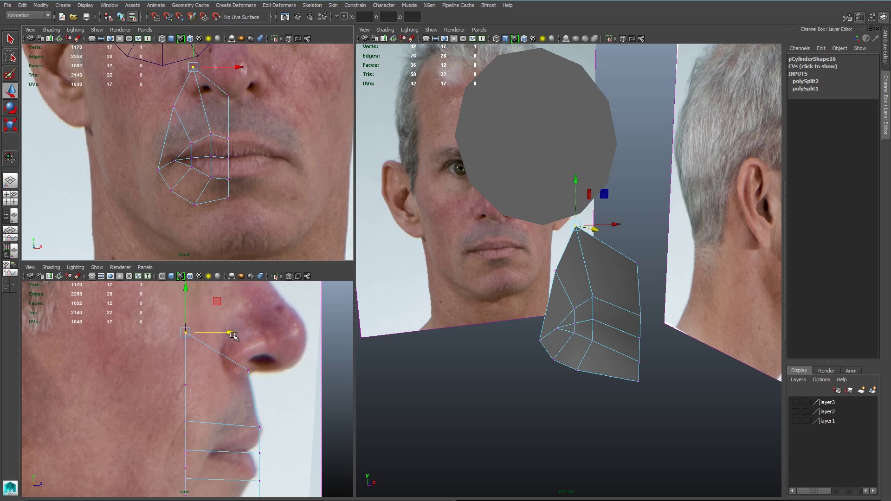
pyautogui.moveTo(233, 335); pyautogui.dragTo(274, 344)
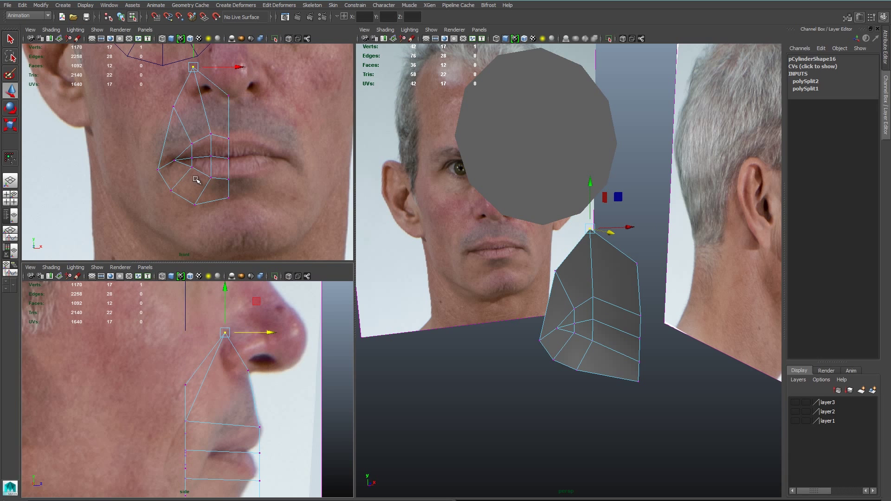
pyautogui.click(173, 107)
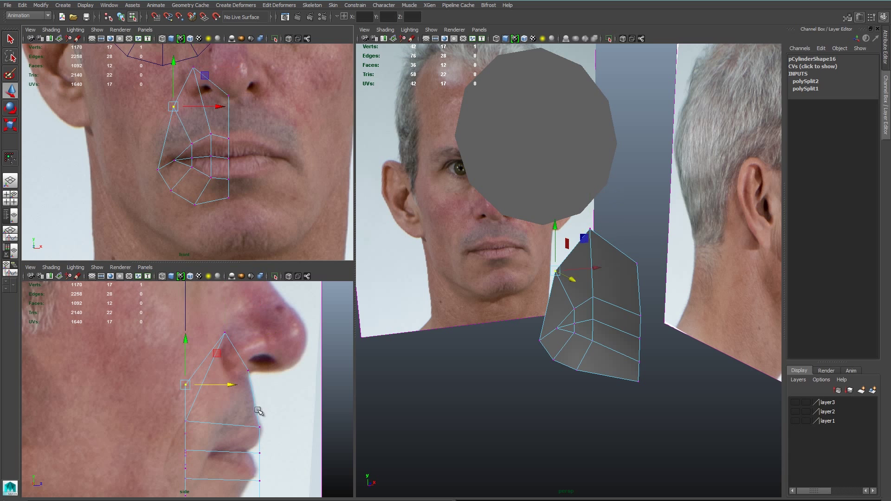
pyautogui.moveTo(234, 382); pyautogui.dragTo(251, 384)
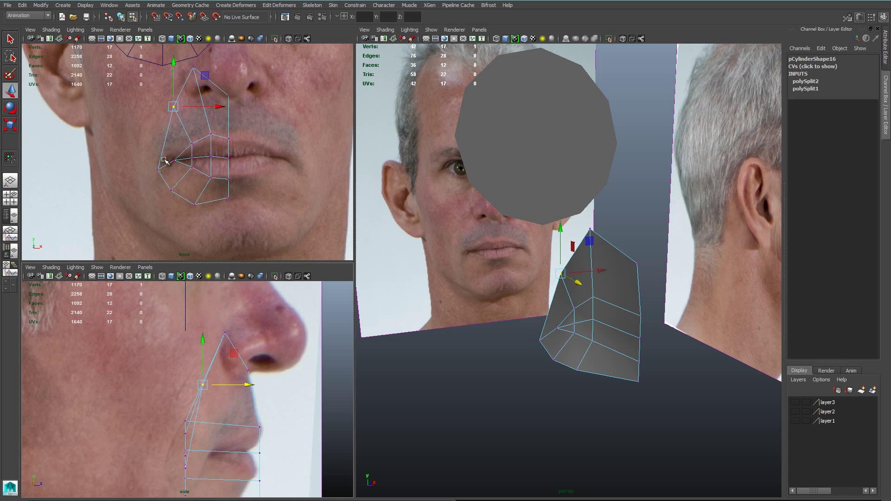
# Bring the outermost border vertex beside the mouth corner slightly forward in depth.
pyautogui.click(158, 170)
pyautogui.keyDown('alt'); pyautogui.moveTo(236, 454); pyautogui.dragTo(262, 321, button='middle'); pyautogui.keyUp('alt')
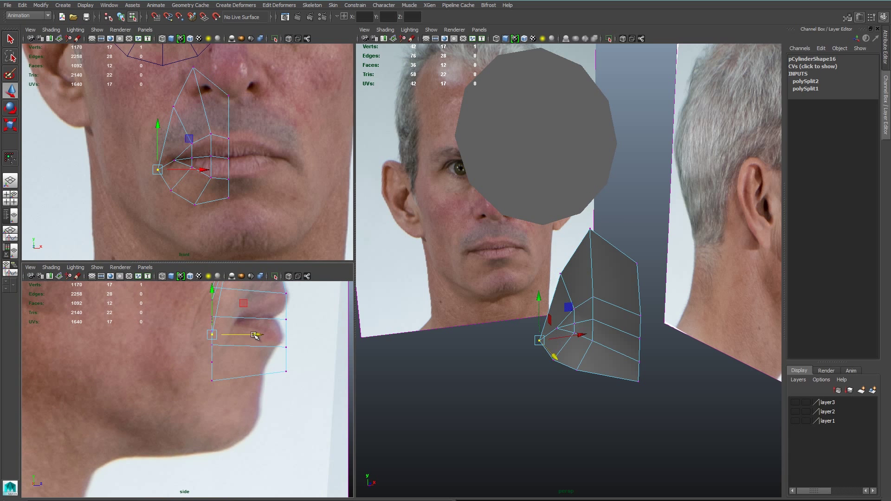
pyautogui.moveTo(256, 336); pyautogui.dragTo(272, 337)
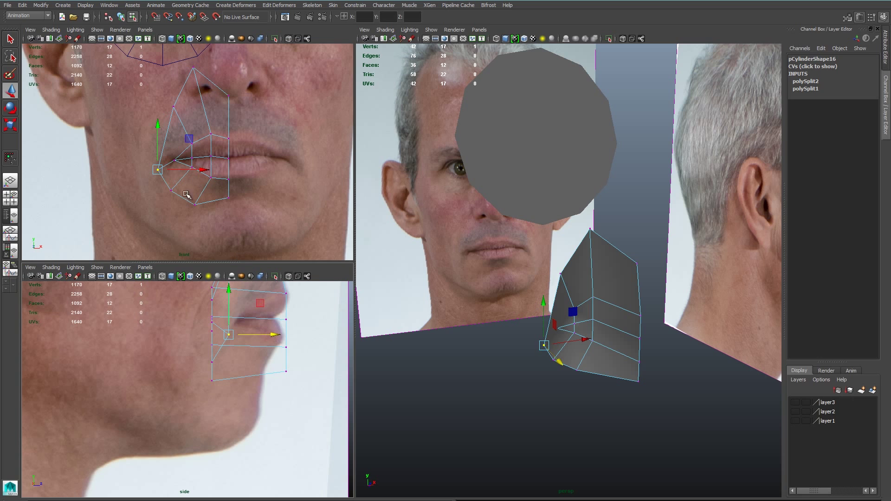
# Move the two lower border vertices below the mouth forward, and push the one nearer the centreline further forward.
pyautogui.moveTo(202, 223); pyautogui.dragTo(202, 224)
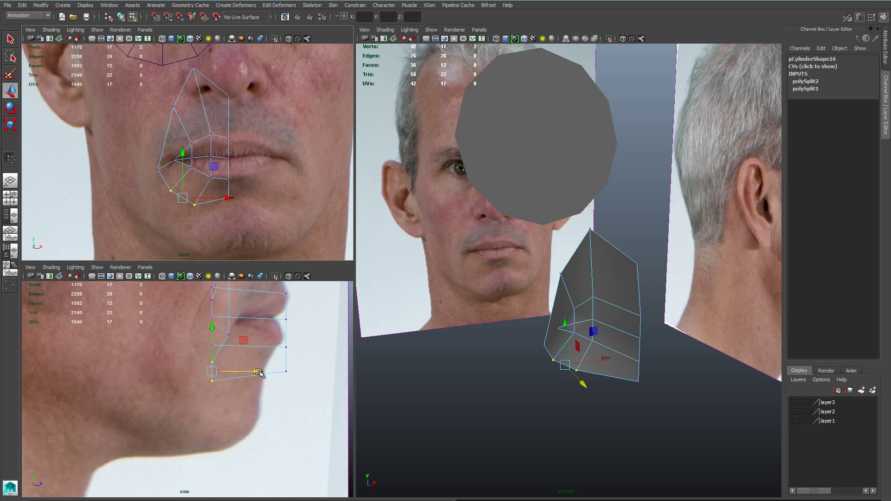
pyautogui.moveTo(259, 372); pyautogui.dragTo(272, 374)
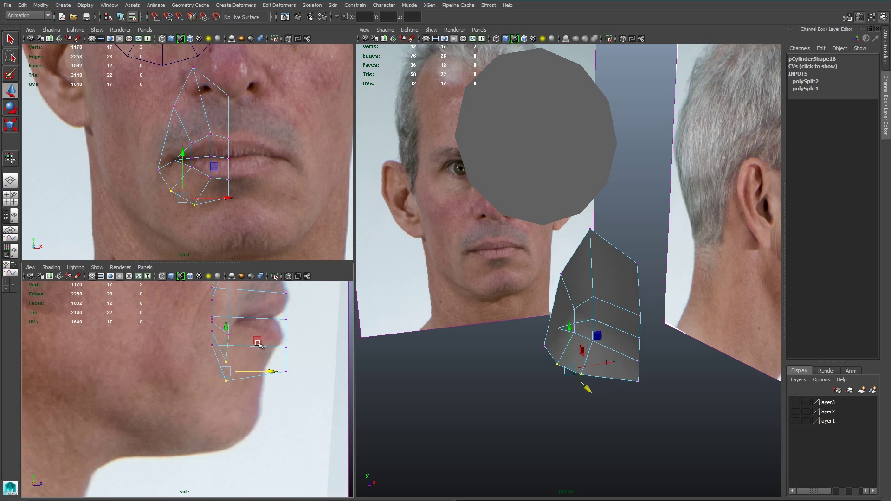
pyautogui.moveTo(186, 223); pyautogui.dragTo(200, 199)
pyautogui.moveTo(272, 381); pyautogui.dragTo(292, 381)
# Move the middle lip vertex column forward to the lip profile, and bring the column nearest the mouth corner partway forward.
pyautogui.keyDown('alt'); pyautogui.moveTo(586, 353); pyautogui.dragTo(589, 334); pyautogui.keyUp('alt')
pyautogui.moveTo(583, 284); pyautogui.dragTo(610, 354)
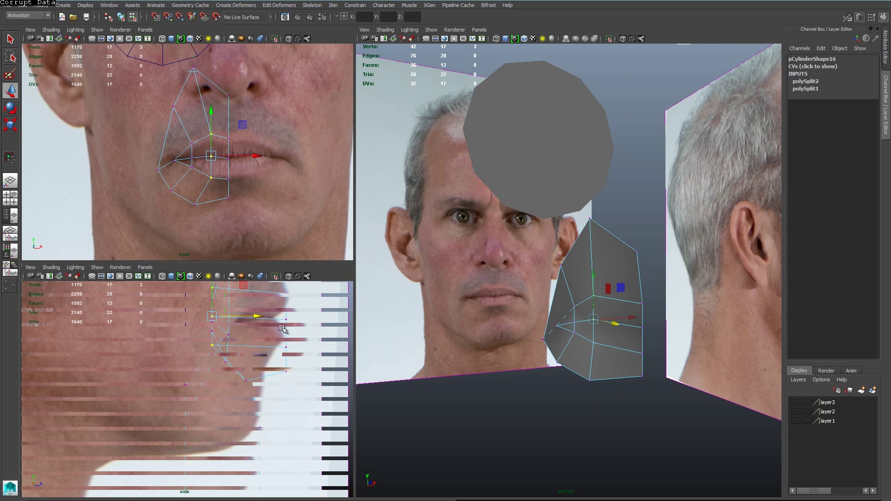
pyautogui.moveTo(256, 365); pyautogui.dragTo(316, 362)
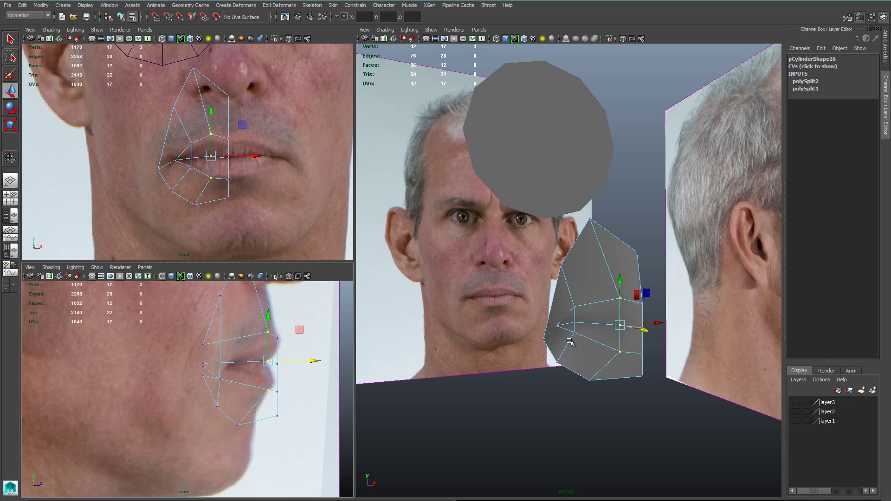
pyautogui.moveTo(565, 300); pyautogui.dragTo(584, 341)
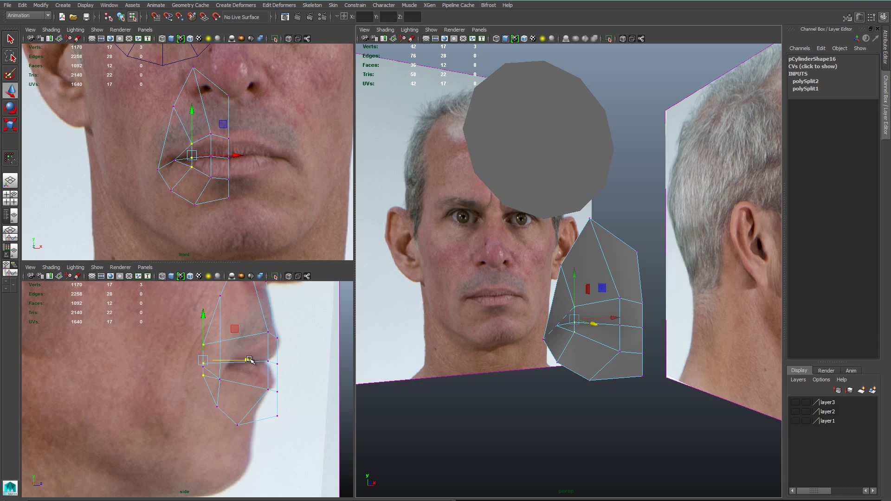
pyautogui.moveTo(250, 361); pyautogui.dragTo(296, 364)
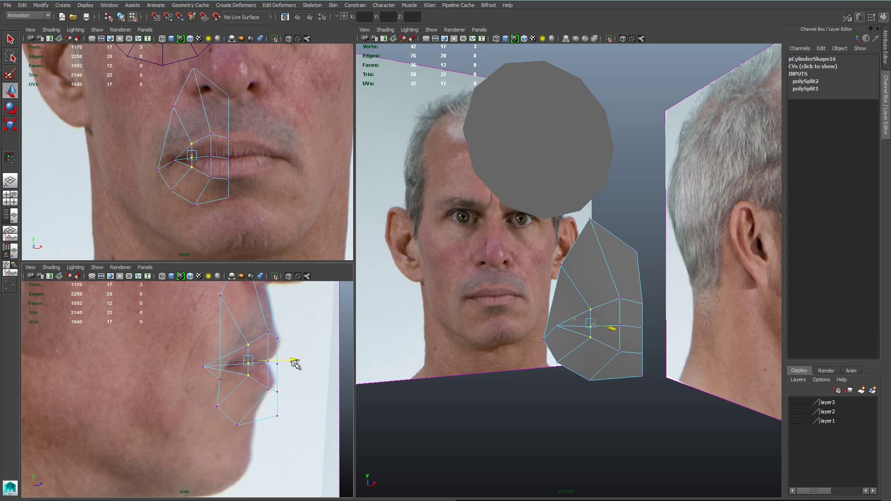
# Move the mouth-corner vertex forward onto the corner of the lips in the side reference.
pyautogui.moveTo(203, 368); pyautogui.dragTo(213, 378)
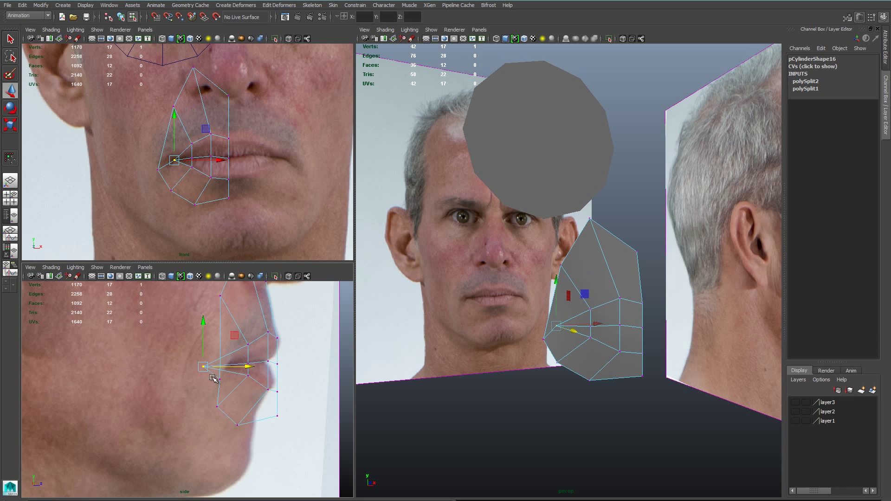
pyautogui.keyDown('alt'); pyautogui.moveTo(250, 370); pyautogui.dragTo(244, 352, button='middle'); pyautogui.keyUp('alt')
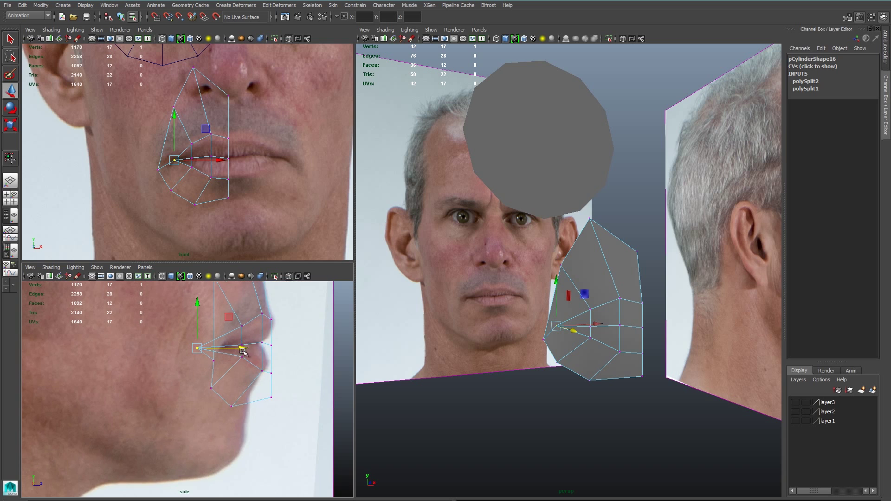
pyautogui.scroll(1, 245, 351)
pyautogui.moveTo(244, 345); pyautogui.dragTo(272, 347)
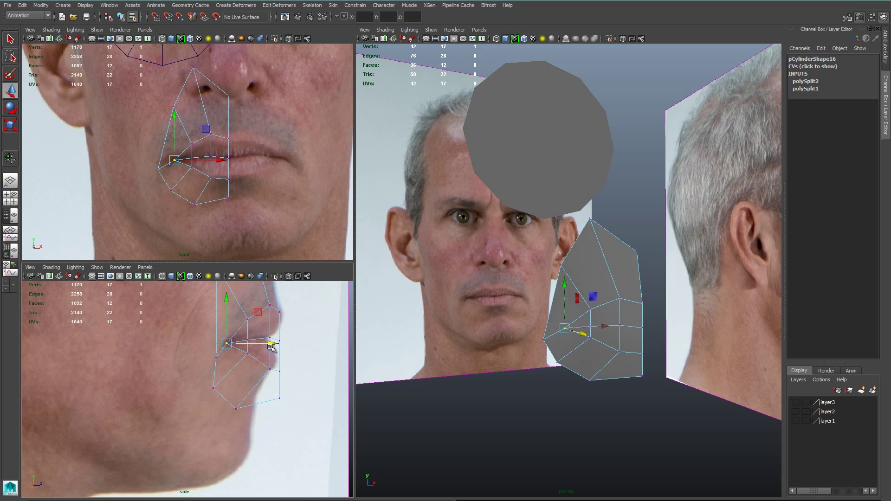
# Nudge the two upper-lip edge vertices nearest the centreline forward to match the side profile.
pyautogui.keyDown('alt'); pyautogui.moveTo(305, 350); pyautogui.dragTo(286, 385, button='middle'); pyautogui.keyUp('alt')
pyautogui.keyDown('alt'); pyautogui.moveTo(286, 385); pyautogui.dragTo(351, 390, button='right'); pyautogui.keyUp('alt')
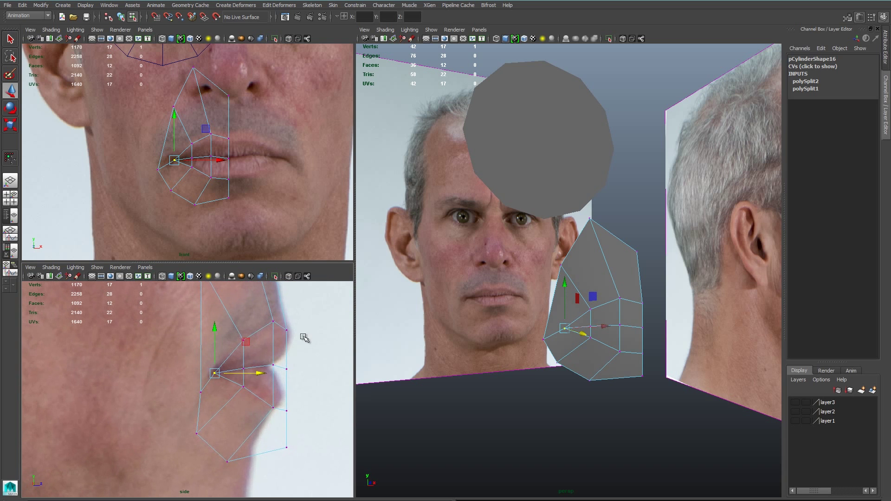
pyautogui.moveTo(260, 343); pyautogui.dragTo(260, 344)
pyautogui.keyDown('alt'); pyautogui.moveTo(302, 342); pyautogui.dragTo(271, 342, button='middle'); pyautogui.keyUp('alt')
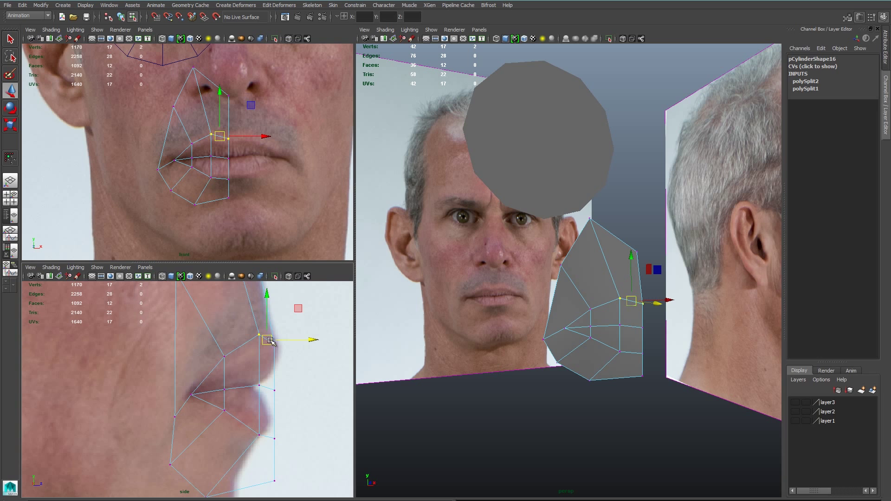
pyautogui.moveTo(313, 342); pyautogui.dragTo(319, 341)
# Push the two front parting-line vertices back between the lips and the two lower-lip edge vertices back onto the profile.
pyautogui.press('Down')
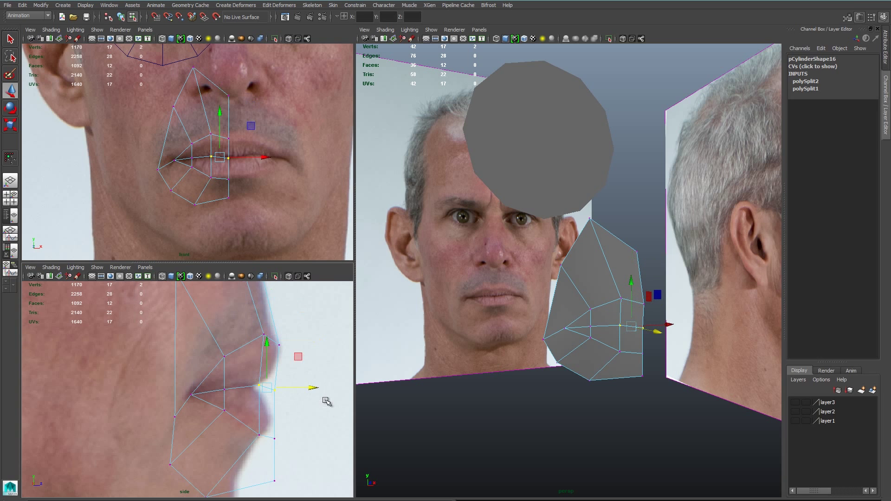
pyautogui.moveTo(317, 388); pyautogui.dragTo(298, 387)
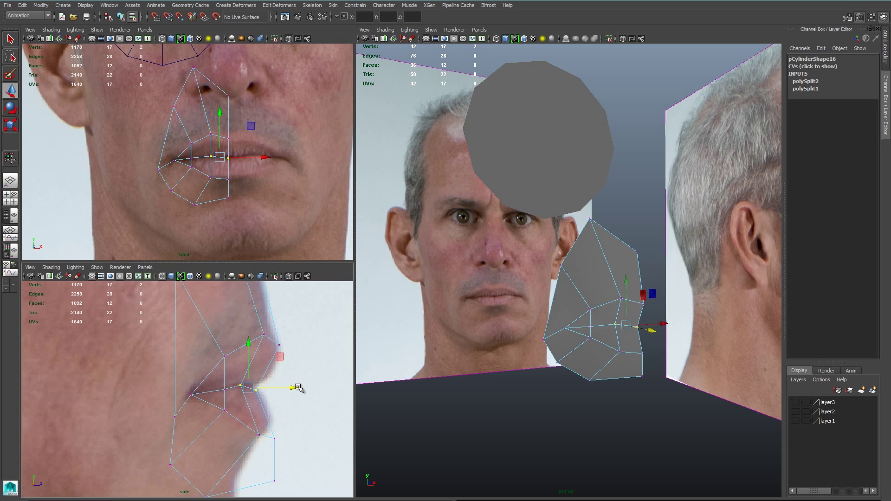
pyautogui.press('Down')
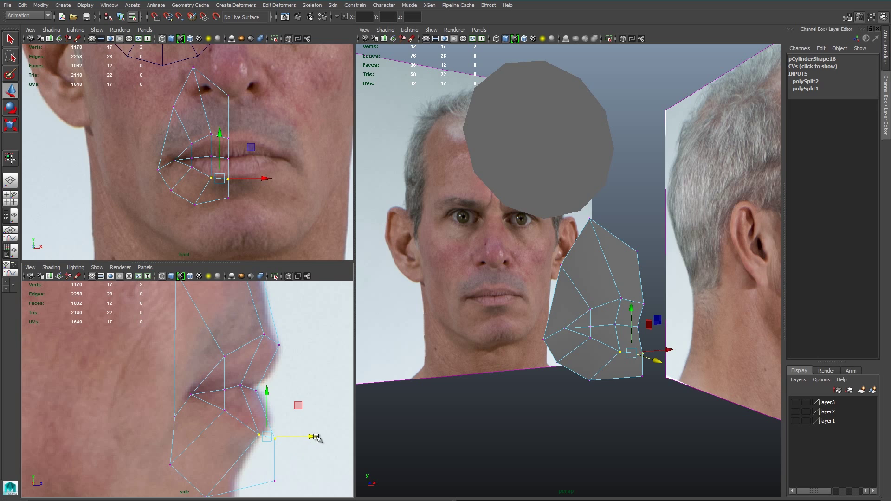
pyautogui.moveTo(316, 438); pyautogui.dragTo(309, 437)
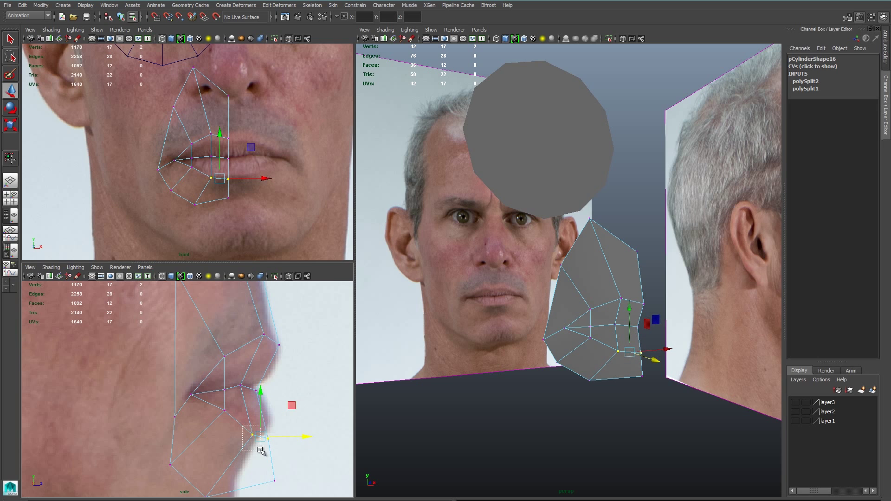
pyautogui.moveTo(260, 451); pyautogui.dragTo(302, 437)
# Move the bottom centreline vertex back onto the profile below the lower lip.
pyautogui.moveTo(284, 470); pyautogui.dragTo(264, 492)
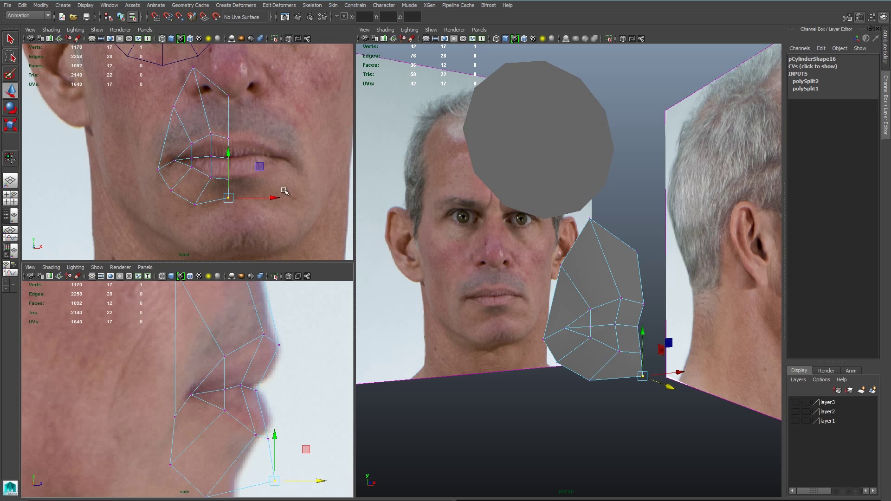
pyautogui.keyDown('alt'); pyautogui.moveTo(295, 384); pyautogui.dragTo(297, 320, button='middle'); pyautogui.keyUp('alt')
pyautogui.click(312, 420)
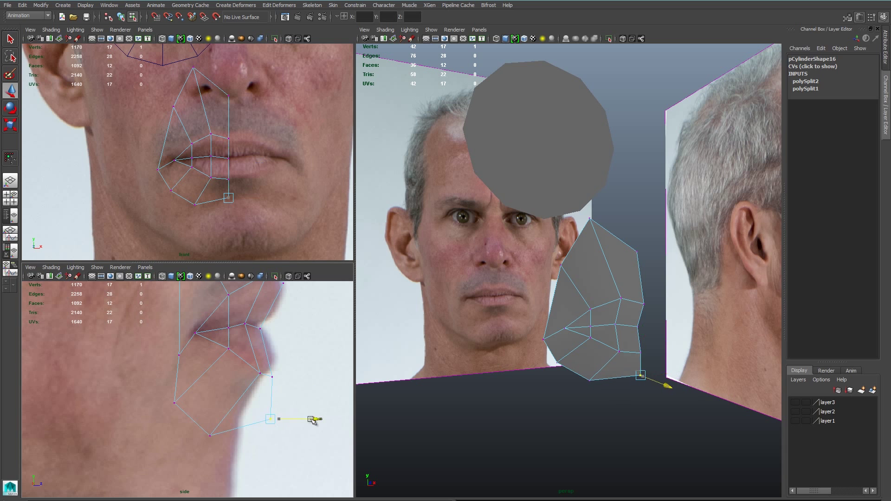
pyautogui.moveTo(312, 420); pyautogui.dragTo(286, 421)
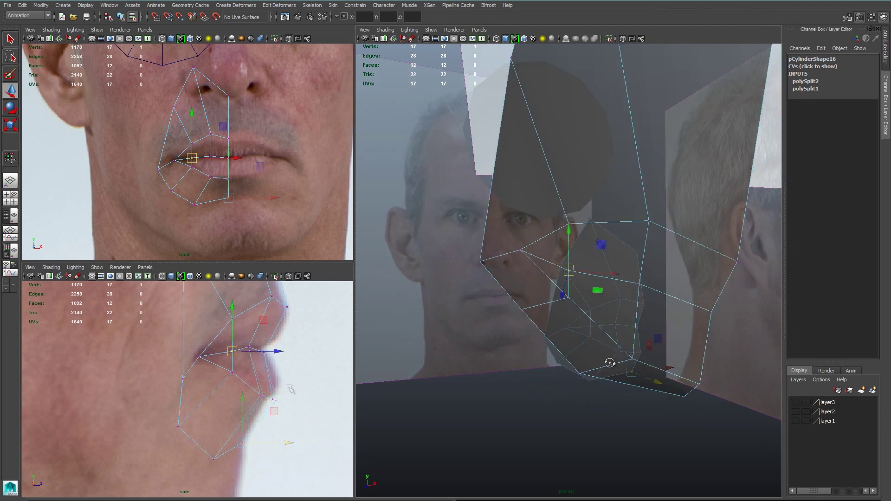
# Set the parting-line vertex next to the mouth corner further back in depth and slightly toward the centreline.
pyautogui.keyDown('alt'); pyautogui.moveTo(610, 363); pyautogui.dragTo(596, 367); pyautogui.keyUp('alt')
pyautogui.moveTo(552, 298)
pyautogui.mouseDown()
pyautogui.moveTo(571, 254)
pyautogui.moveTo(568, 310)
pyautogui.moveTo(598, 256)
pyautogui.moveTo(559, 282)
pyautogui.mouseUp()
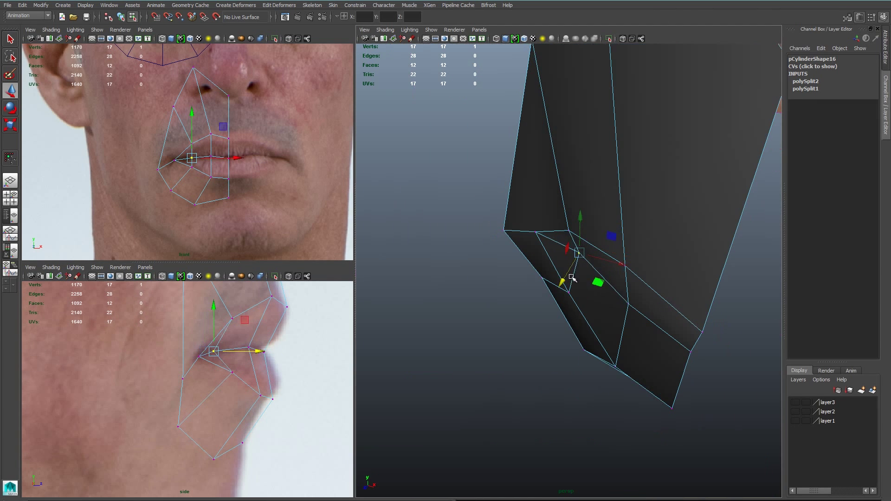
pyautogui.moveTo(622, 265); pyautogui.dragTo(697, 306)
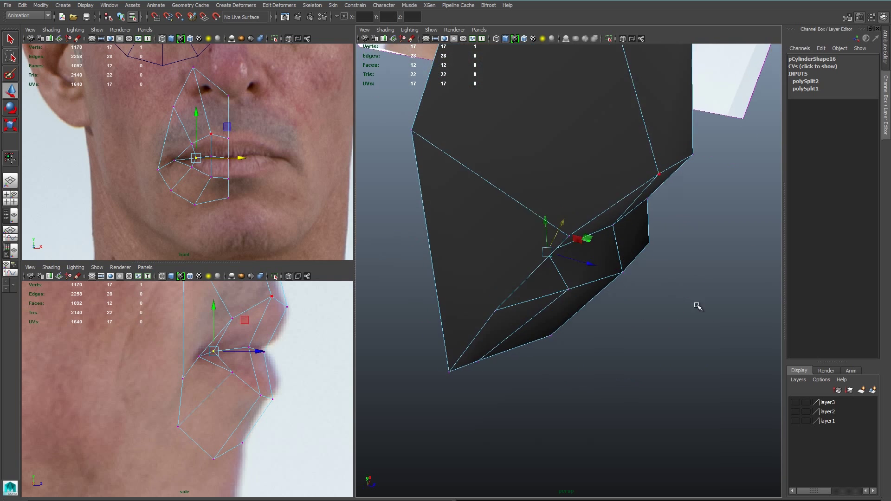
pyautogui.moveTo(591, 264); pyautogui.dragTo(510, 280)
# Move the centreline parting vertex slightly back and up into the crease between the lips.
pyautogui.moveTo(708, 325); pyautogui.dragTo(696, 331)
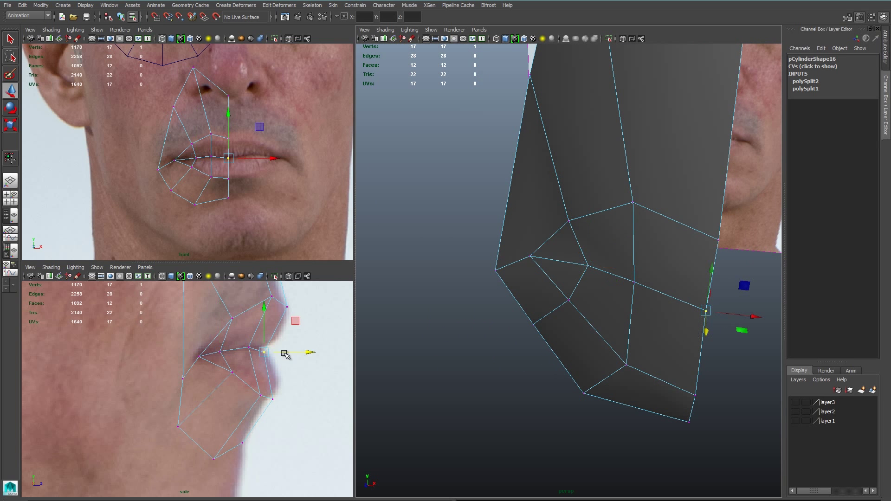
pyautogui.moveTo(309, 349); pyautogui.dragTo(302, 349)
pyautogui.moveTo(260, 306); pyautogui.dragTo(261, 304)
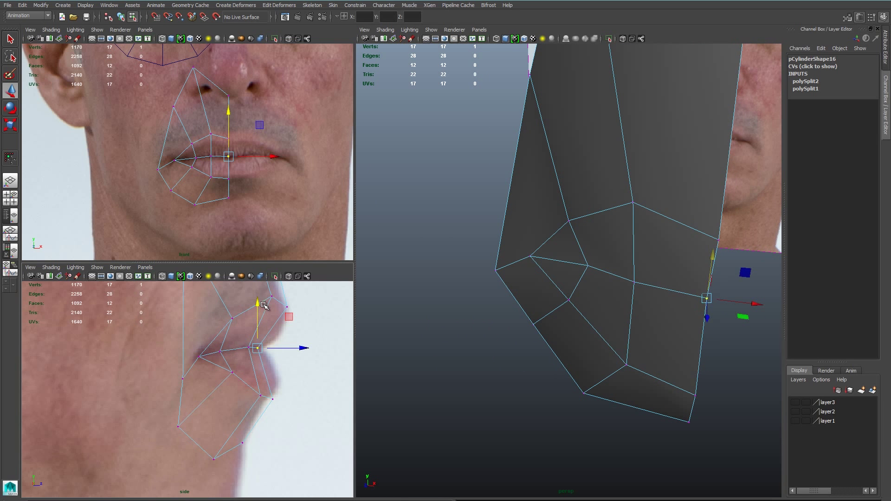
# Select the edges crossing the upper and lower lips and connect them to add an extra edge row through each lip.
pyautogui.keyDown('alt'); pyautogui.moveTo(661, 377); pyautogui.dragTo(691, 373); pyautogui.keyUp('alt')
pyautogui.moveTo(651, 291); pyautogui.dragTo(657, 275, button='right')
pyautogui.doubleClick(569, 241)
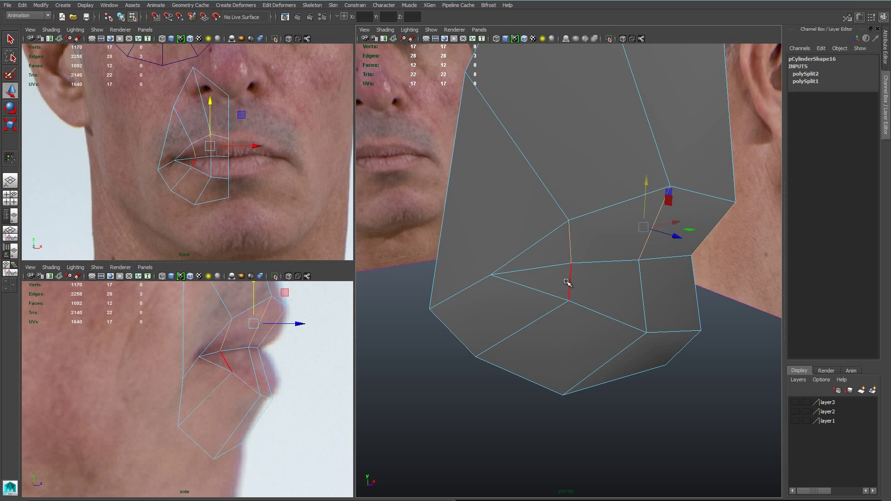
pyautogui.keyDown('shift'); pyautogui.doubleClick(569, 280); pyautogui.keyUp('shift')
pyautogui.keyDown('shift'); pyautogui.click(563, 265); pyautogui.keyUp('shift')
pyautogui.keyDown('shift'); pyautogui.rightClick(623, 295); pyautogui.keyUp('shift')
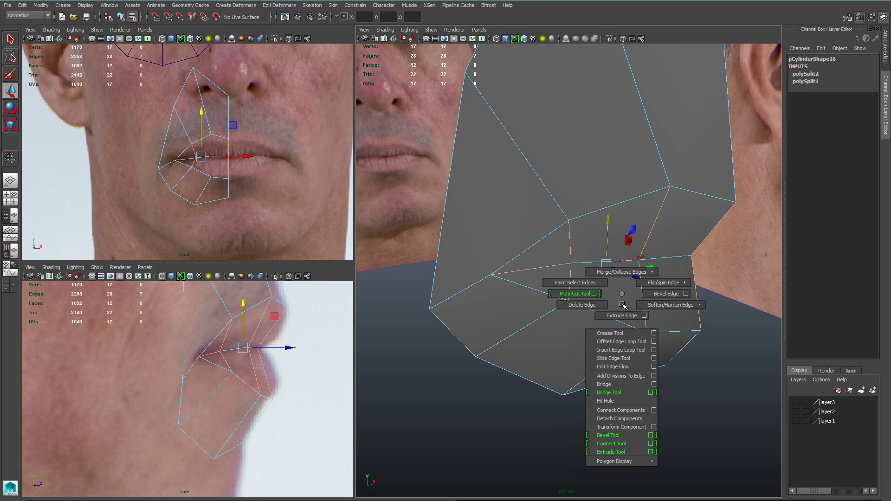
pyautogui.click(626, 411)
# Push the new upper-lip and lower-lip edge rows outward with Transform Component to give the lips volume.
pyautogui.keyDown('shift'); pyautogui.click(674, 229); pyautogui.keyUp('shift')
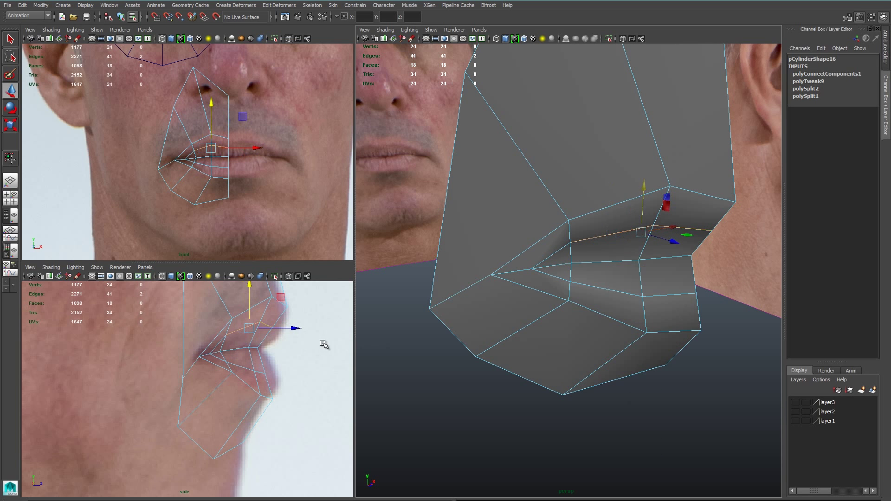
pyautogui.keyDown('shift'); pyautogui.rightClick(672, 274); pyautogui.keyUp('shift')
pyautogui.click(702, 407)
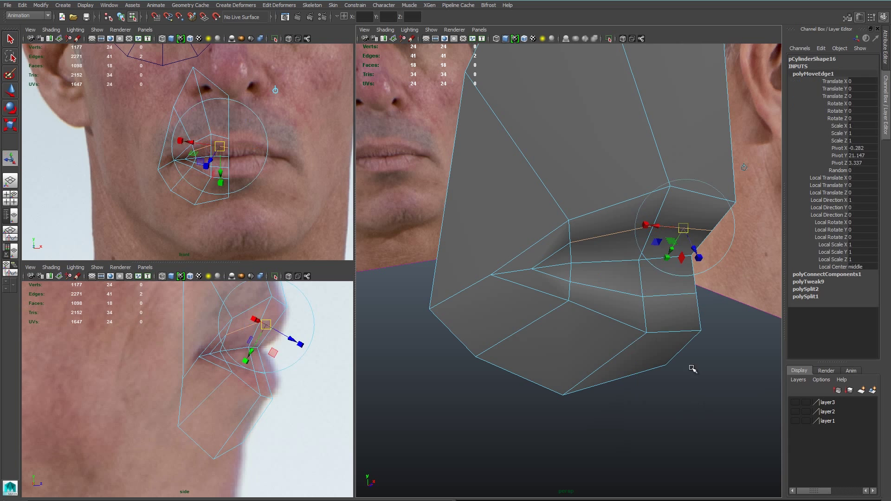
pyautogui.moveTo(695, 248); pyautogui.dragTo(701, 255)
pyautogui.click(631, 294)
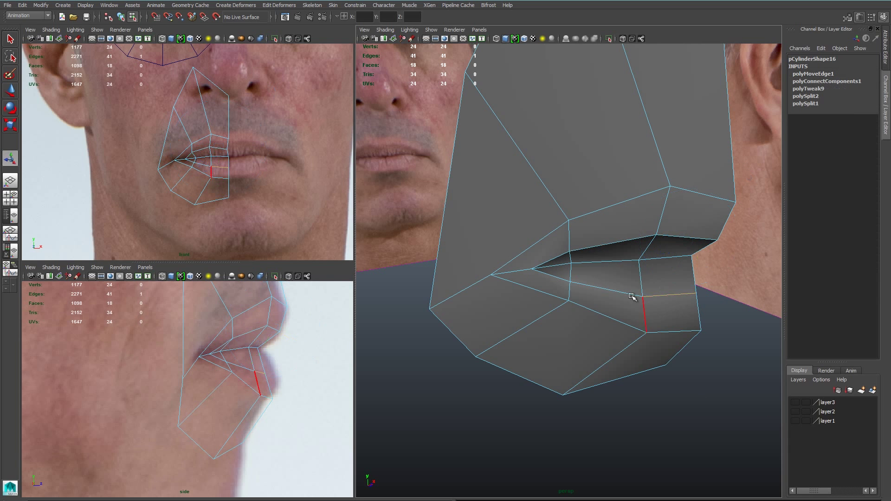
pyautogui.keyDown('shift'); pyautogui.rightClick(629, 306); pyautogui.keyUp('shift')
pyautogui.click(629, 438)
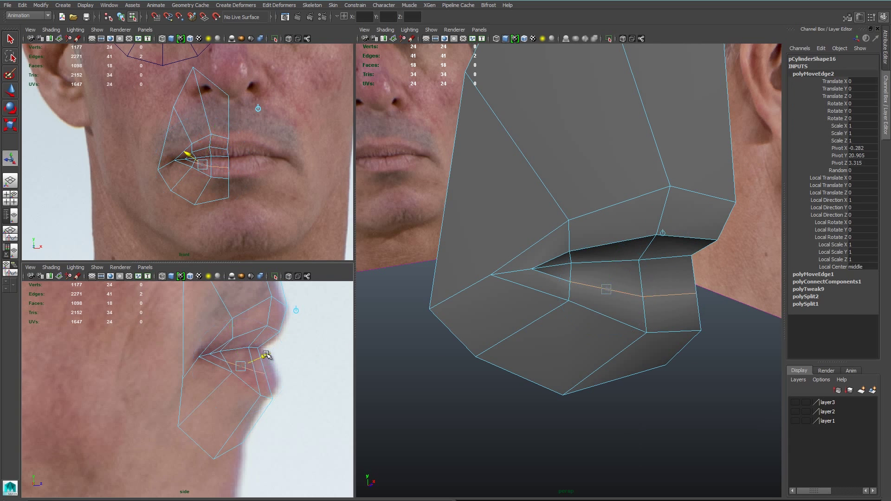
# Move the inner mouth-corner vertex back in depth and collapse the short parting-line edge beside it.
pyautogui.moveTo(593, 284); pyautogui.dragTo(568, 281, button='right')
pyautogui.keyDown('alt'); pyautogui.moveTo(569, 281); pyautogui.dragTo(478, 302); pyautogui.keyUp('alt')
pyautogui.click(526, 270)
pyautogui.press('w')
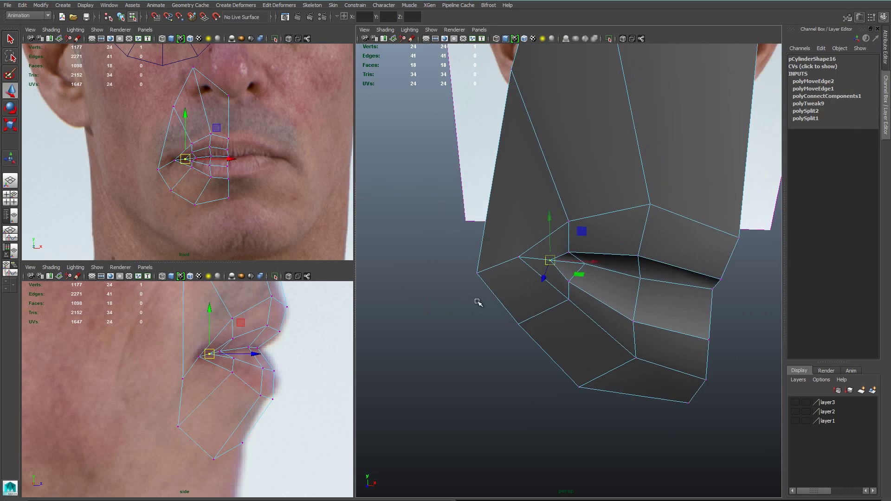
pyautogui.keyDown('alt'); pyautogui.moveTo(477, 303); pyautogui.dragTo(525, 304, button='right'); pyautogui.keyUp('alt')
pyautogui.keyDown('alt'); pyautogui.moveTo(525, 304); pyautogui.dragTo(597, 319); pyautogui.keyUp('alt')
pyautogui.moveTo(532, 281)
pyautogui.keyDown('alt'); pyautogui.mouseDown()
pyautogui.moveTo(501, 284)
pyautogui.moveTo(542, 281)
pyautogui.mouseUp(); pyautogui.keyUp('alt')
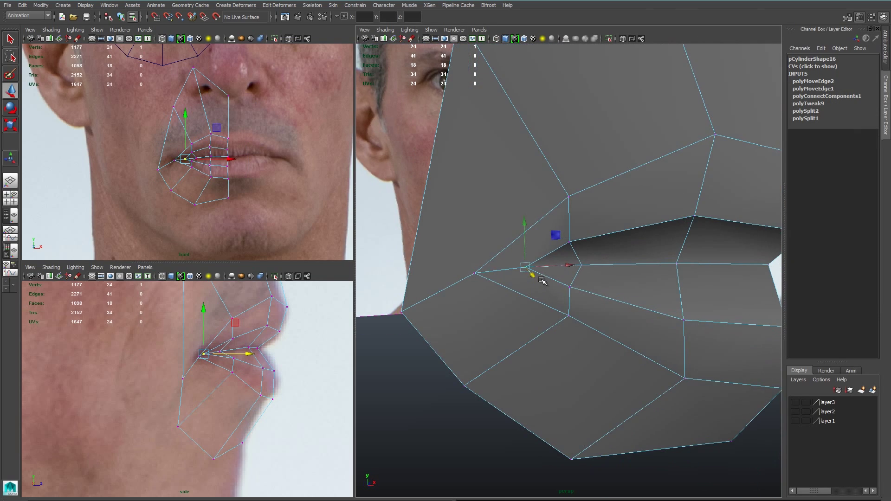
pyautogui.click(564, 266)
pyautogui.keyDown('shift'); pyautogui.moveTo(604, 275); pyautogui.dragTo(635, 256, button='right'); pyautogui.keyUp('shift')
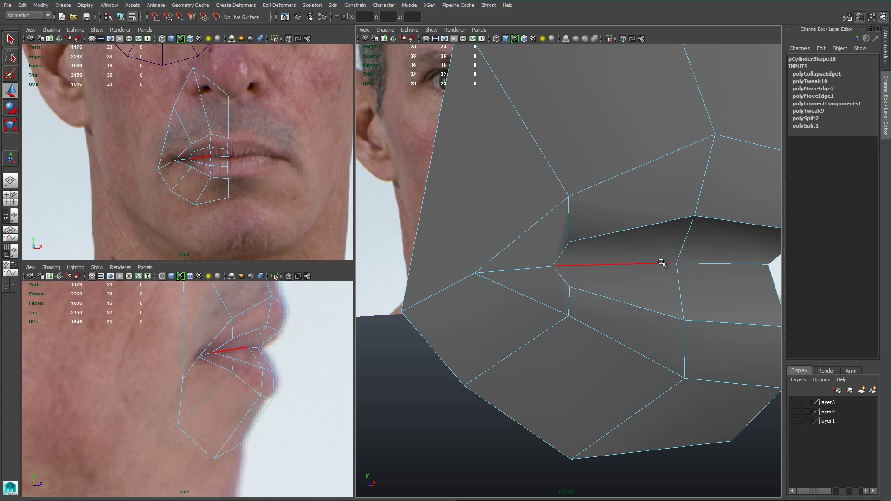
# Show the mouth mesh in smooth preview and inspect the lip shape from below.
pyautogui.keyDown('alt'); pyautogui.moveTo(662, 261); pyautogui.dragTo(674, 304); pyautogui.keyUp('alt')
pyautogui.press('3')
pyautogui.press('F8')
pyautogui.click(705, 325)
pyautogui.keyDown('alt'); pyautogui.moveTo(675, 304); pyautogui.dragTo(613, 316, button='right'); pyautogui.keyUp('alt')
pyautogui.keyDown('alt'); pyautogui.moveTo(613, 315); pyautogui.dragTo(589, 339); pyautogui.keyUp('alt')
pyautogui.keyDown('alt'); pyautogui.moveTo(590, 338); pyautogui.dragTo(613, 327, button='right'); pyautogui.keyUp('alt')
# Adjust the upper-lip vertices near the mouth corner in depth and set the inner corner vertex further back in the side view.
pyautogui.click(615, 253)
pyautogui.moveTo(616, 250); pyautogui.dragTo(581, 249, button='right')
pyautogui.keyDown('alt'); pyautogui.moveTo(580, 249); pyautogui.dragTo(596, 233); pyautogui.keyUp('alt')
pyautogui.keyDown('shift'); pyautogui.click(582, 251); pyautogui.keyUp('shift')
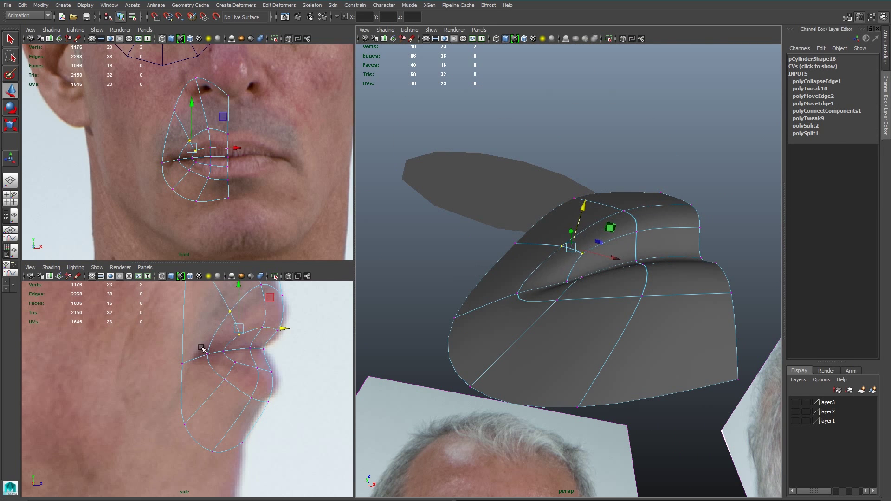
pyautogui.moveTo(201, 347); pyautogui.dragTo(214, 360)
pyautogui.moveTo(196, 358); pyautogui.dragTo(180, 365)
pyautogui.moveTo(215, 346)
pyautogui.mouseDown()
pyautogui.moveTo(227, 356)
pyautogui.moveTo(203, 355)
pyautogui.mouseUp()
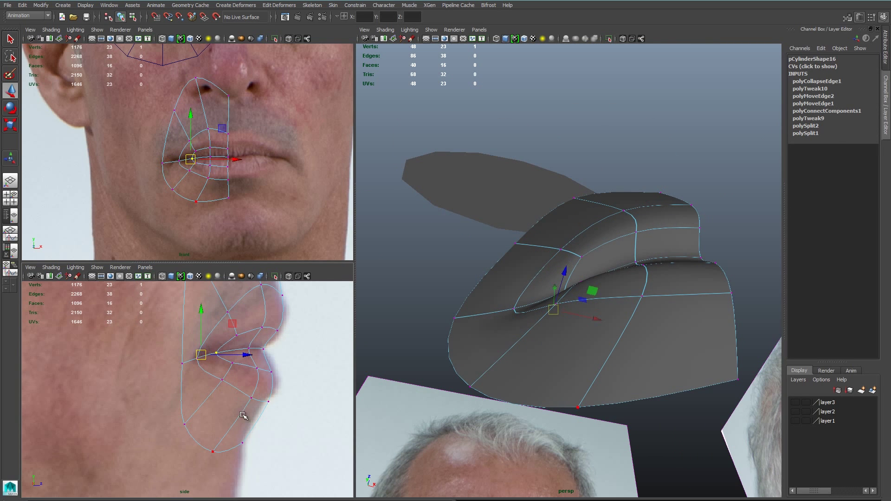
# Adjust the outer border vertices beside the mouth in the side view.
pyautogui.keyDown('alt'); pyautogui.moveTo(243, 415); pyautogui.dragTo(254, 439, button='middle'); pyautogui.keyUp('alt')
pyautogui.click(194, 387)
pyautogui.moveTo(195, 402); pyautogui.dragTo(192, 423)
# Scale the eye disc's inner ring to an oval over the eye opening and fit its vertices to the eyelid contour.
pyautogui.moveTo(198, 179); pyautogui.dragTo(146, 171)
pyautogui.scroll(3, 181, 167)
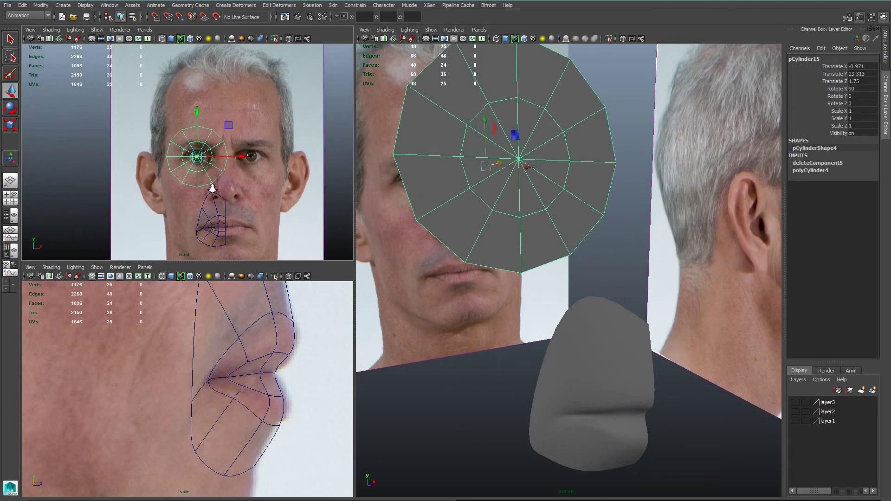
pyautogui.scroll(3, 213, 189)
pyautogui.press('F8')
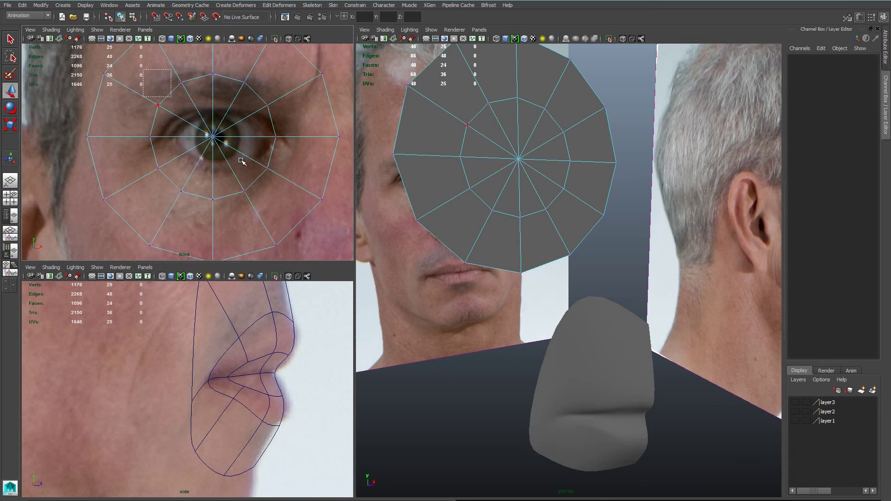
pyautogui.click(212, 137)
pyautogui.hotkey('shift', '.')
pyautogui.moveTo(210, 140); pyautogui.dragTo(197, 161)
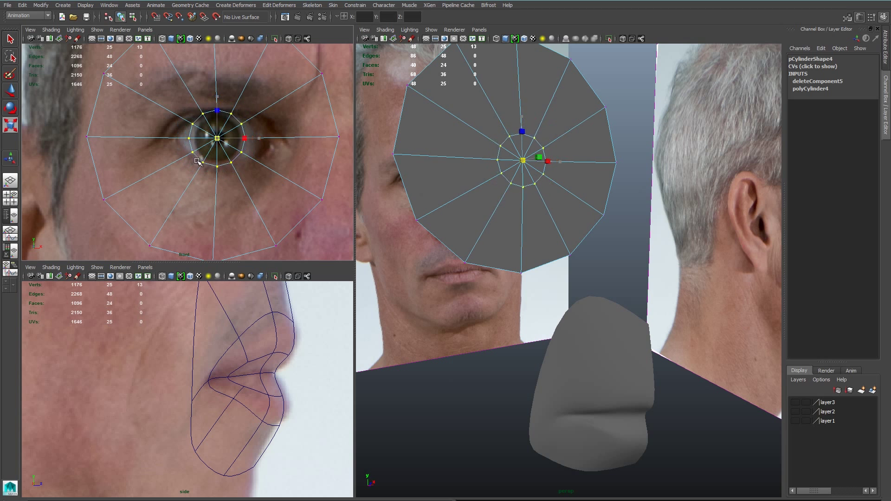
pyautogui.scroll(3, 194, 171)
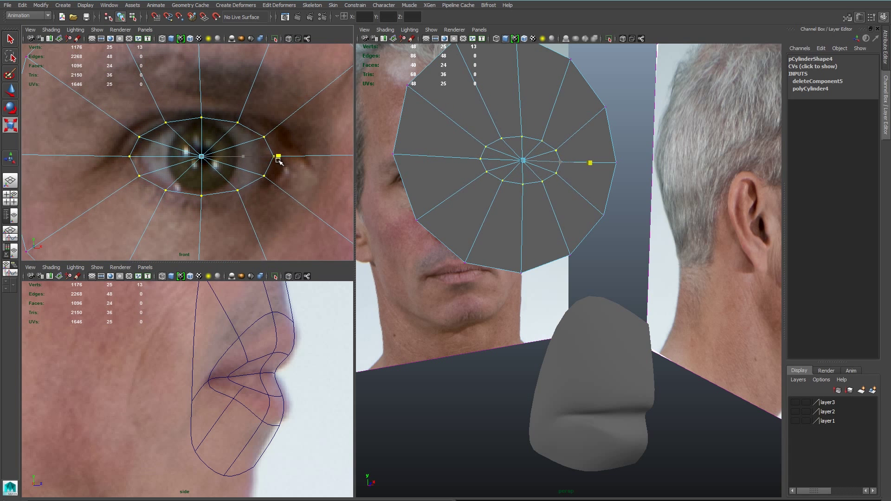
pyautogui.moveTo(273, 166); pyautogui.dragTo(284, 175)
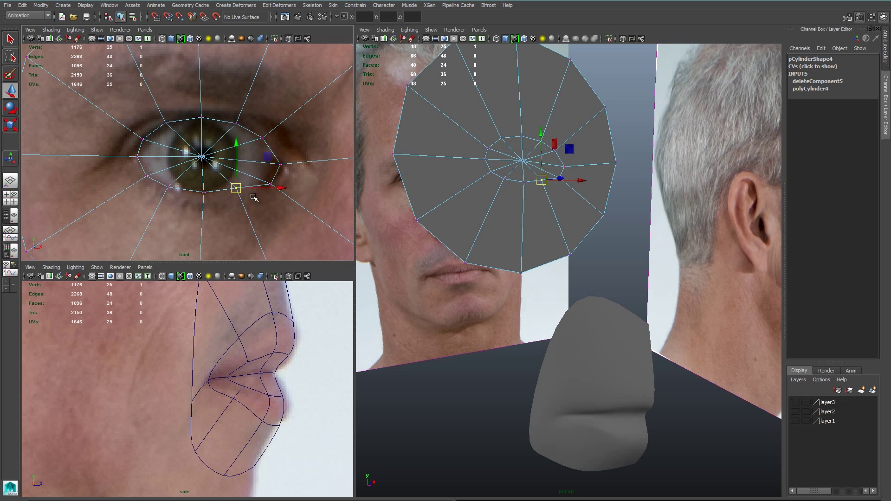
# Delete the radial edges inside the eye opening on both sides, keeping only the central vertical line.
pyautogui.moveTo(191, 149); pyautogui.dragTo(190, 125, button='right')
pyautogui.moveTo(183, 129); pyautogui.dragTo(189, 179)
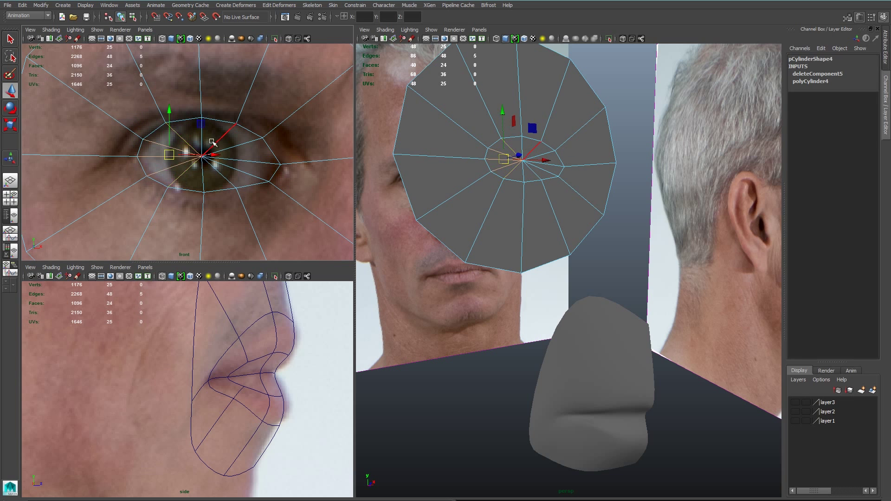
pyautogui.keyDown('shift'); pyautogui.moveTo(224, 134); pyautogui.dragTo(214, 181); pyautogui.keyUp('shift')
pyautogui.press('Delete')
# Connect the matching upper and lower eyelid vertices on both sides of the eye centre with vertical edges.
pyautogui.moveTo(201, 133); pyautogui.dragTo(172, 135, button='right')
pyautogui.moveTo(159, 113); pyautogui.dragTo(176, 199)
pyautogui.keyDown('shift'); pyautogui.moveTo(188, 174); pyautogui.dragTo(188, 221, button='right'); pyautogui.keyUp('shift')
pyautogui.moveTo(229, 113); pyautogui.dragTo(240, 215)
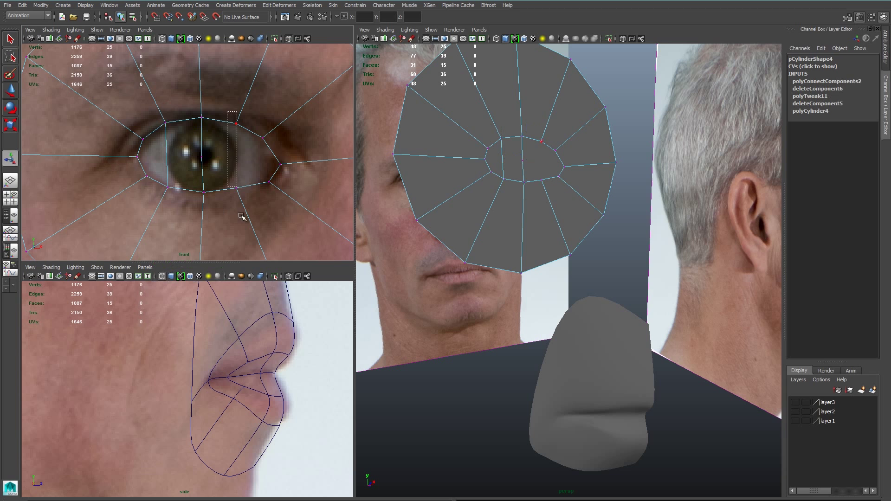
pyautogui.press('g')
pyautogui.moveTo(256, 128); pyautogui.dragTo(272, 198)
pyautogui.press('g')
pyautogui.moveTo(142, 121); pyautogui.dragTo(160, 193)
pyautogui.press('g')
# Delete the centre vertex of the eye opening and connect the middle upper and lower lid vertices directly.
pyautogui.moveTo(193, 143); pyautogui.dragTo(212, 173)
pyautogui.press('Delete')
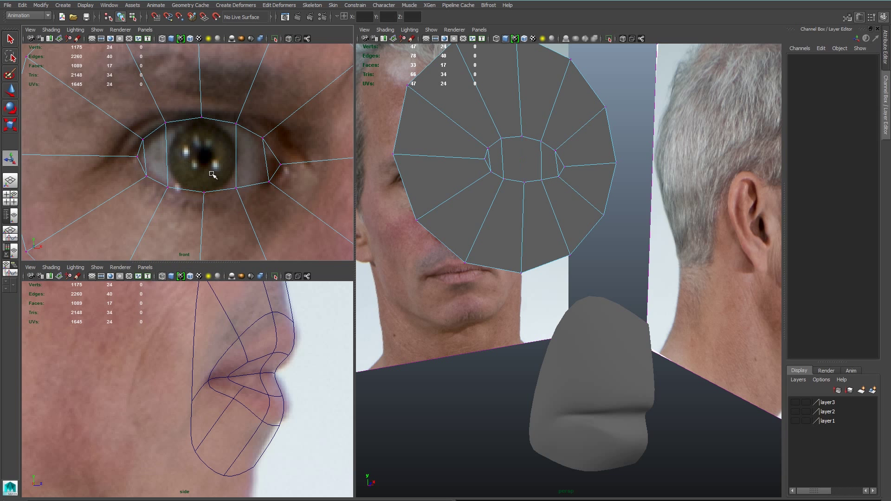
pyautogui.moveTo(191, 108); pyautogui.dragTo(216, 214)
pyautogui.press('g')
pyautogui.moveTo(194, 108); pyautogui.dragTo(218, 233)
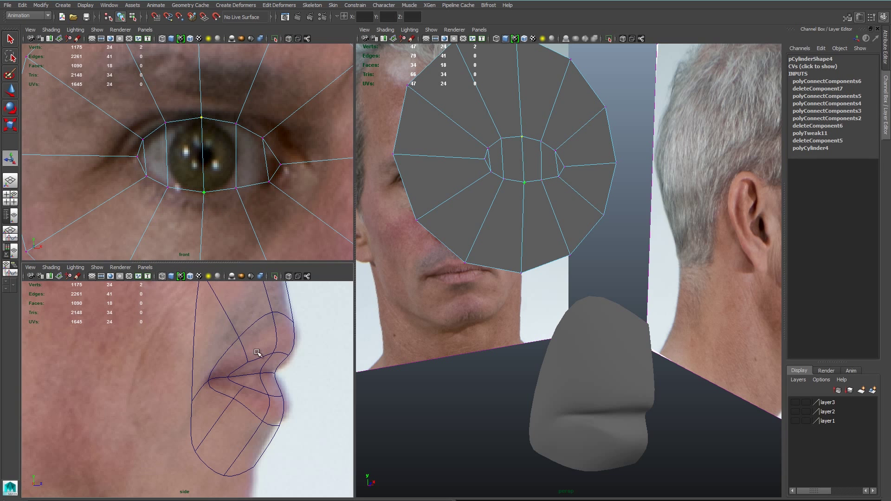
# Position the middle and outer eyelid vertices in depth, stepping them back toward the outer eye corner in the side view.
pyautogui.press('f')
pyautogui.press('w')
pyautogui.moveTo(162, 111); pyautogui.dragTo(176, 228)
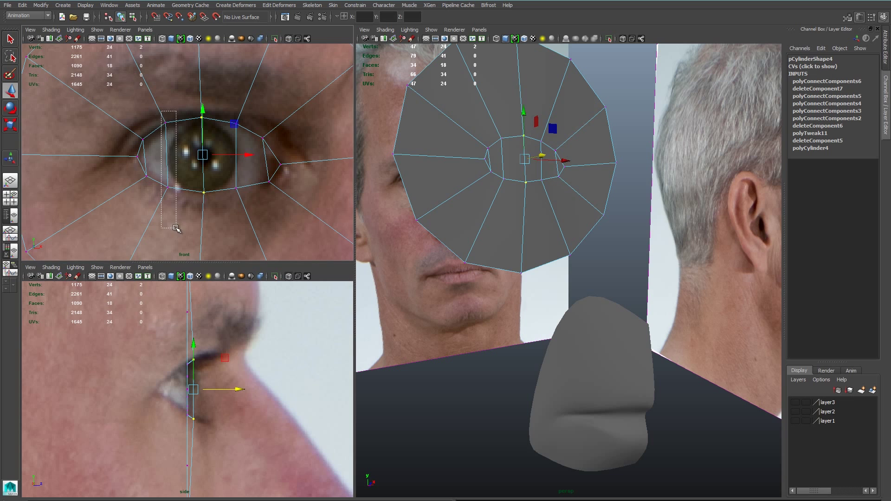
pyautogui.moveTo(235, 389); pyautogui.dragTo(238, 390)
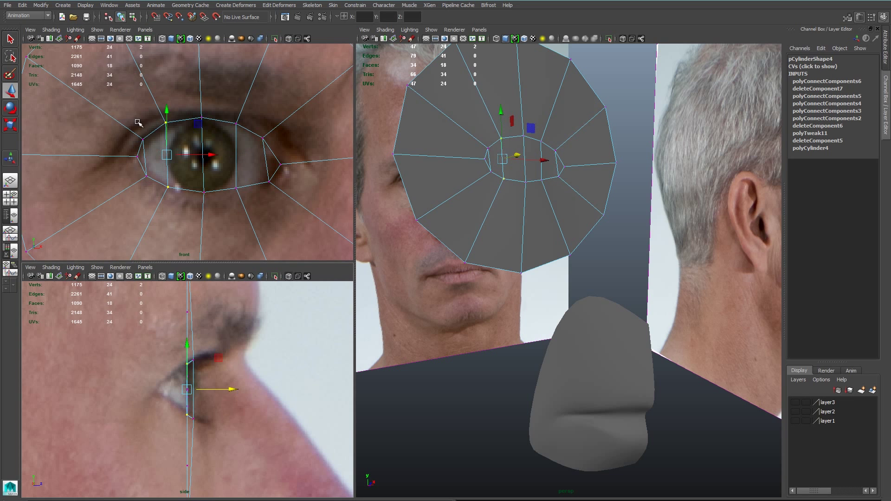
pyautogui.moveTo(138, 122); pyautogui.dragTo(155, 183)
pyautogui.moveTo(227, 391); pyautogui.dragTo(229, 393)
pyautogui.moveTo(127, 142); pyautogui.dragTo(138, 162)
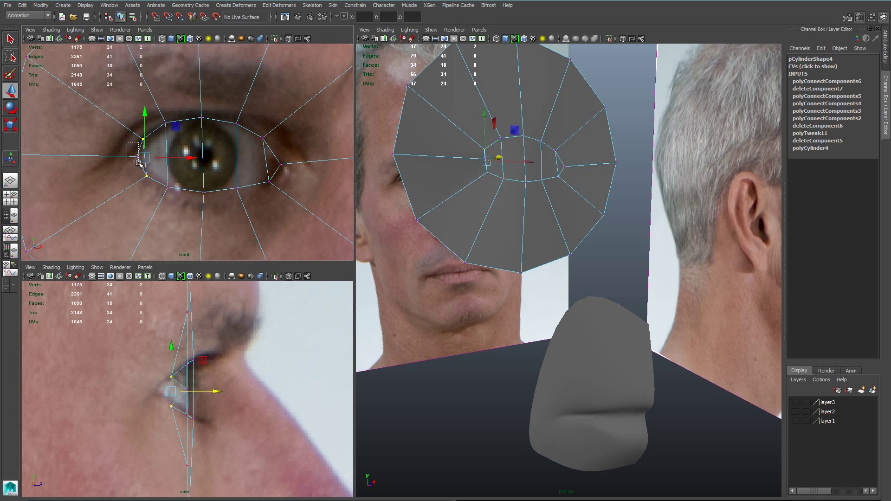
pyautogui.moveTo(240, 394); pyautogui.dragTo(212, 392)
# Set the nose-side eyelid vertex pairs and the inner eye corner vertex back in depth to follow the eye's curvature.
pyautogui.moveTo(227, 108); pyautogui.dragTo(243, 220)
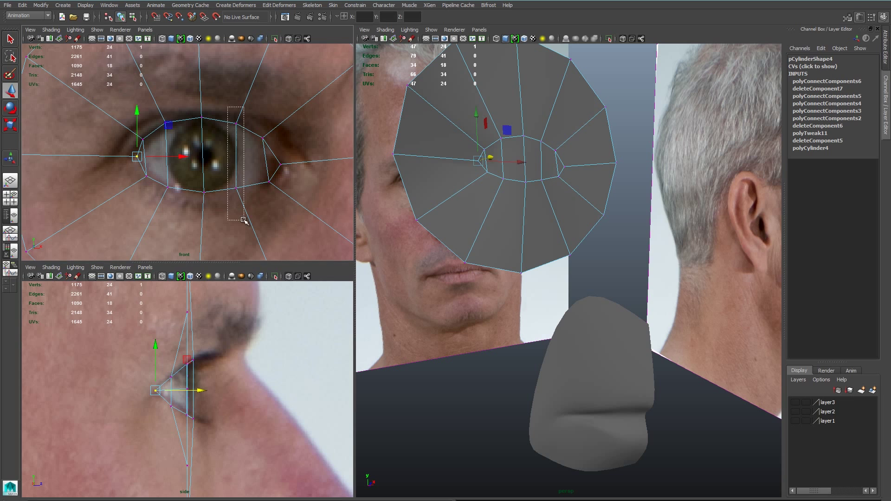
pyautogui.moveTo(233, 391); pyautogui.dragTo(233, 391)
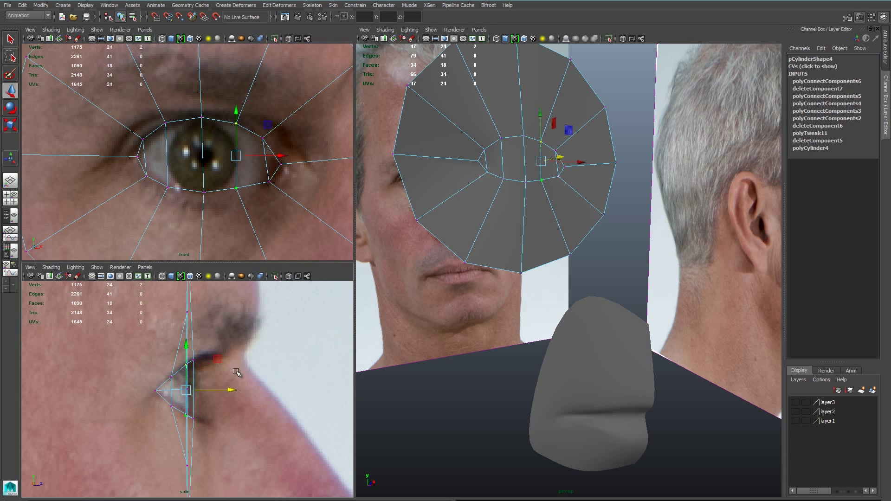
pyautogui.moveTo(254, 136); pyautogui.dragTo(270, 199)
pyautogui.moveTo(232, 393); pyautogui.dragTo(232, 393)
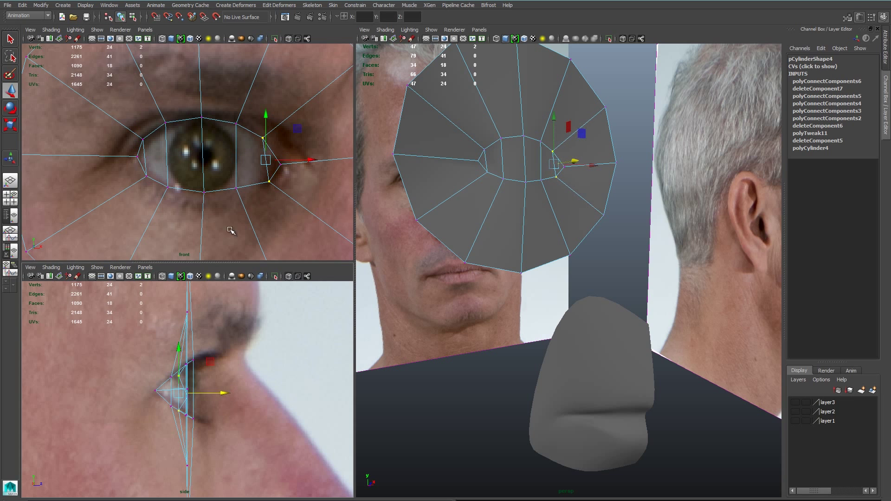
pyautogui.moveTo(276, 143); pyautogui.dragTo(290, 171)
pyautogui.moveTo(235, 397); pyautogui.dragTo(221, 398)
# Move the lid vertex pair on the nose side of the iris slightly forward and display the eye mesh unsmoothed.
pyautogui.keyDown('alt'); pyautogui.moveTo(547, 214); pyautogui.dragTo(537, 194); pyautogui.keyUp('alt')
pyautogui.keyDown('alt'); pyautogui.moveTo(548, 209); pyautogui.dragTo(573, 228); pyautogui.keyUp('alt')
pyautogui.moveTo(525, 279); pyautogui.dragTo(525, 285)
pyautogui.keyDown('alt'); pyautogui.moveTo(525, 285); pyautogui.dragTo(492, 236); pyautogui.keyUp('alt')
pyautogui.press('1')
pyautogui.keyDown('alt'); pyautogui.moveTo(495, 213); pyautogui.dragTo(549, 298, button='middle'); pyautogui.keyUp('alt')
pyautogui.keyDown('alt'); pyautogui.moveTo(549, 299); pyautogui.dragTo(565, 278); pyautogui.keyUp('alt')
pyautogui.keyDown('alt'); pyautogui.moveTo(566, 278); pyautogui.dragTo(524, 279, button='right'); pyautogui.keyUp('alt')
pyautogui.moveTo(295, 166)
pyautogui.keyDown('alt'); pyautogui.mouseDown(button='right')
pyautogui.moveTo(265, 165)
pyautogui.moveTo(298, 162)
pyautogui.mouseUp(button='right'); pyautogui.keyUp('alt')
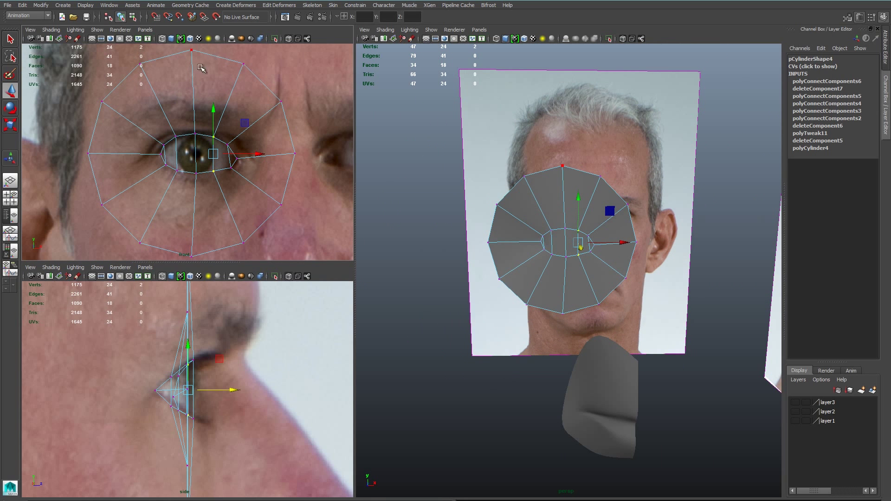
# Scale the eye disc's outer border loop down to a flattened oval around the eye socket.
pyautogui.moveTo(213, 56); pyautogui.dragTo(213, 34, button='right')
pyautogui.doubleClick(217, 57)
pyautogui.press('r')
pyautogui.moveTo(191, 155); pyautogui.dragTo(165, 180)
pyautogui.moveTo(193, 112); pyautogui.dragTo(191, 123)
pyautogui.press('w')
# Reposition the outer border vertices in the front view to follow the eye socket from brow to cheek.
pyautogui.moveTo(126, 128); pyautogui.dragTo(105, 135, button='right')
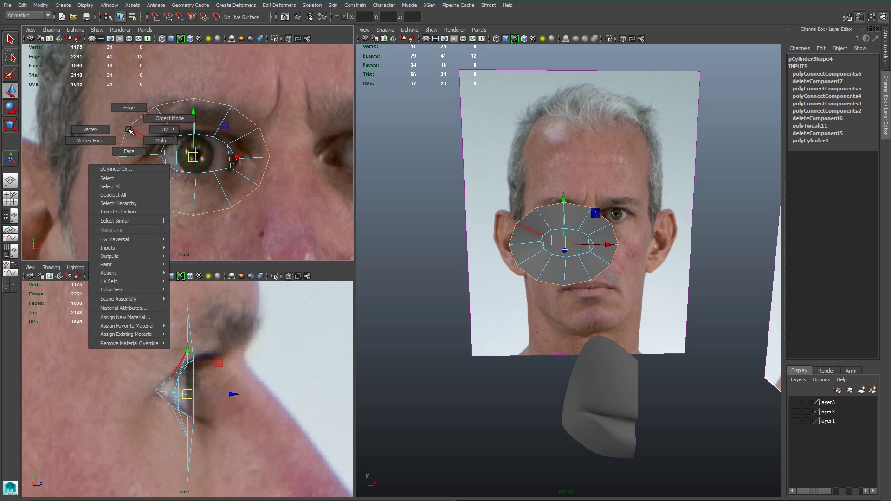
pyautogui.click(117, 157)
pyautogui.moveTo(128, 128); pyautogui.dragTo(131, 122)
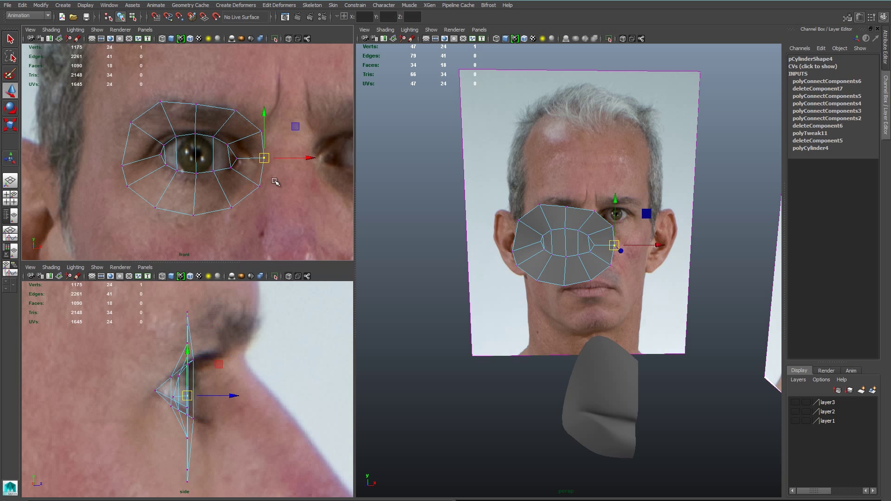
pyautogui.moveTo(231, 207); pyautogui.dragTo(224, 204)
pyautogui.click(193, 216)
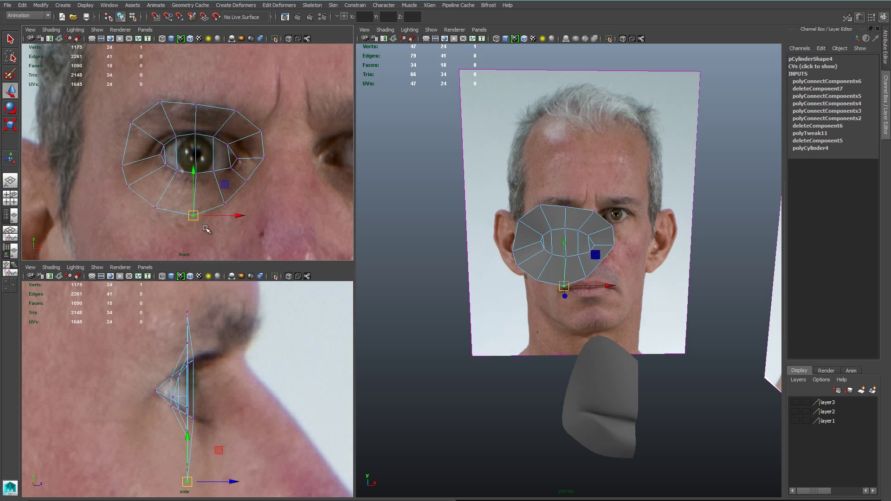
pyautogui.moveTo(155, 208); pyautogui.dragTo(156, 198)
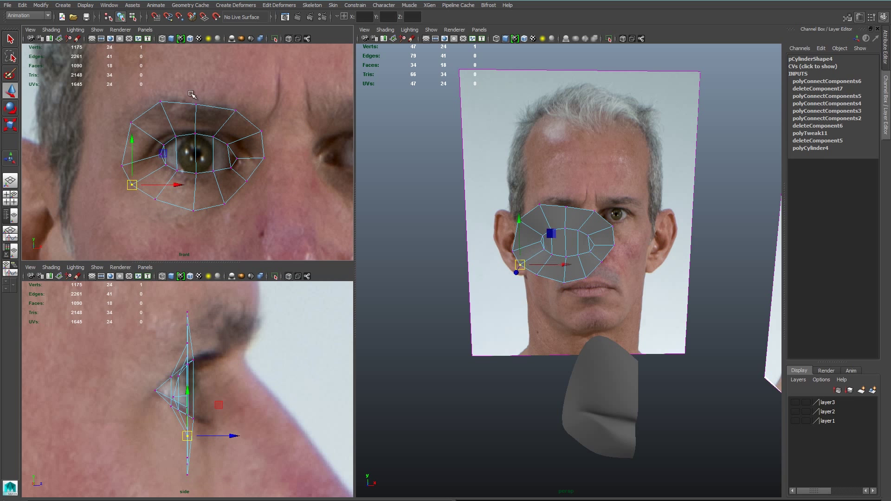
# Pull the upper border vertices forward onto the brow in the side view and push the outer brow-end vertex back.
pyautogui.moveTo(234, 311); pyautogui.dragTo(296, 318)
pyautogui.click(235, 111)
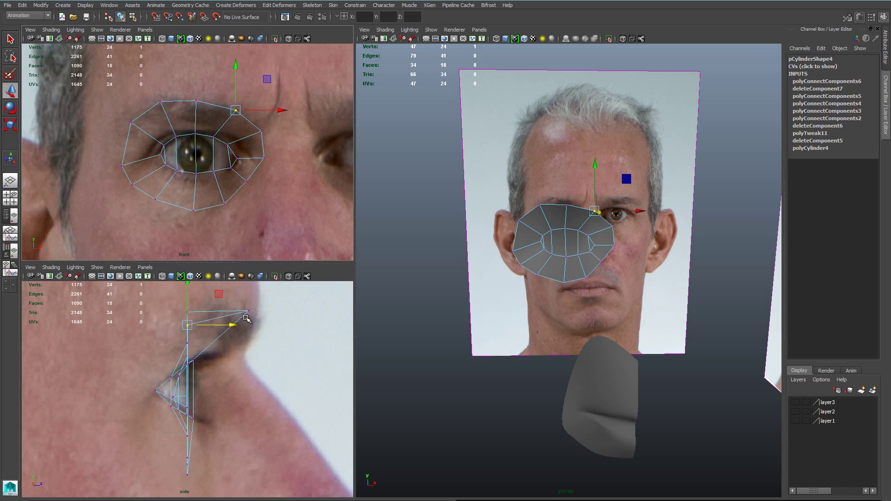
pyautogui.moveTo(234, 325); pyautogui.dragTo(261, 314)
pyautogui.click(161, 102)
pyautogui.click(132, 123)
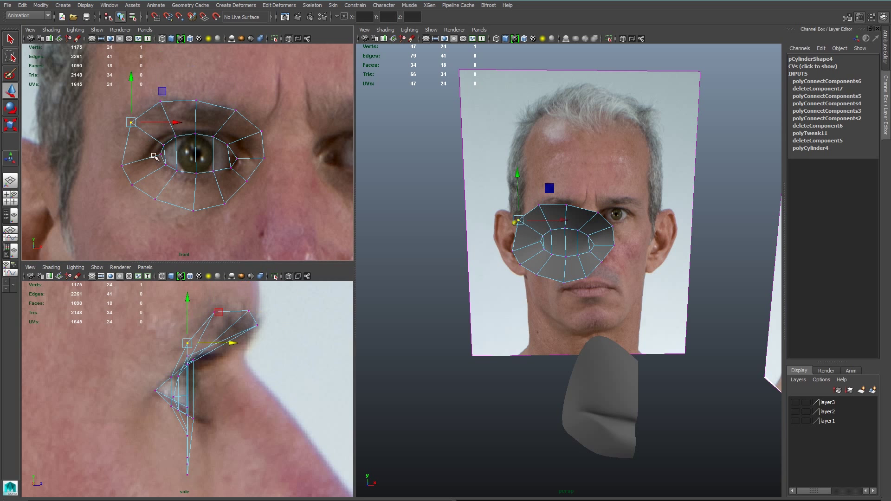
pyautogui.moveTo(233, 345); pyautogui.dragTo(217, 345)
# Pull the two nose-side border vertices forward in depth, keeping the lower one slightly further back.
pyautogui.moveTo(248, 122); pyautogui.dragTo(282, 176)
pyautogui.moveTo(249, 376); pyautogui.dragTo(260, 377)
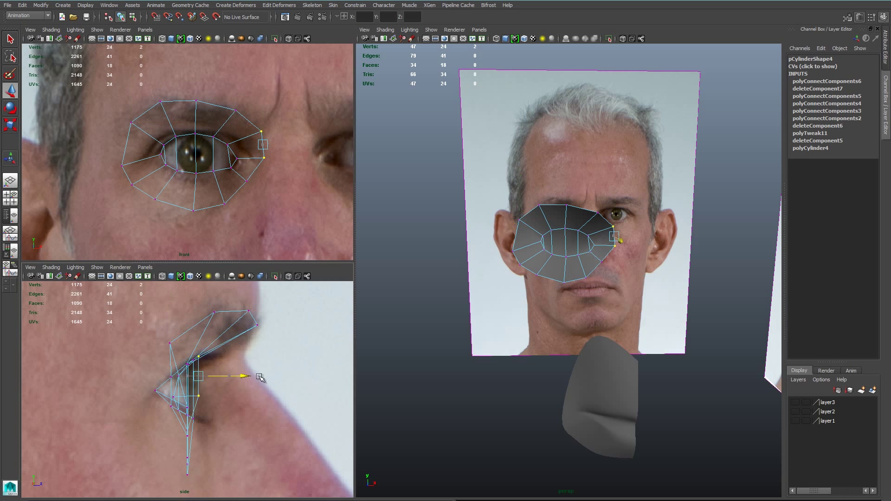
pyautogui.click(240, 396)
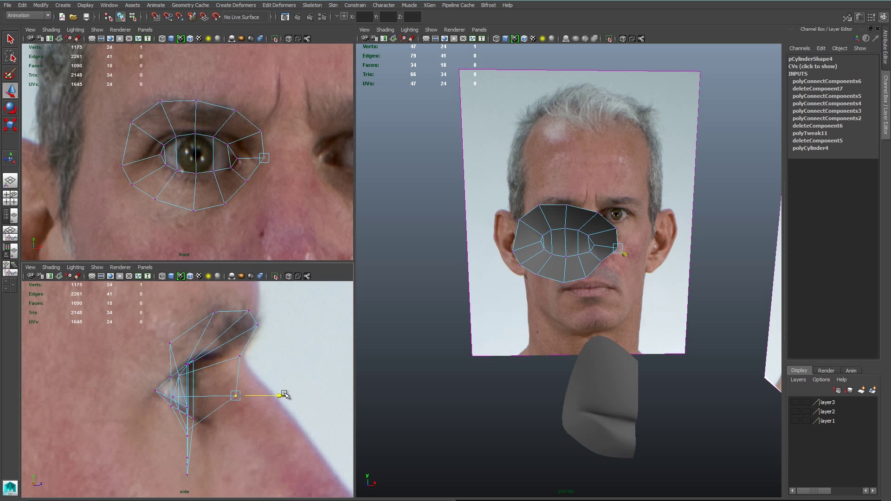
# Pull the nose-side corner and lower border vertices of the eye mesh forward in the side view to follow the cheek.
pyautogui.moveTo(265, 159); pyautogui.dragTo(261, 163)
pyautogui.click(246, 181)
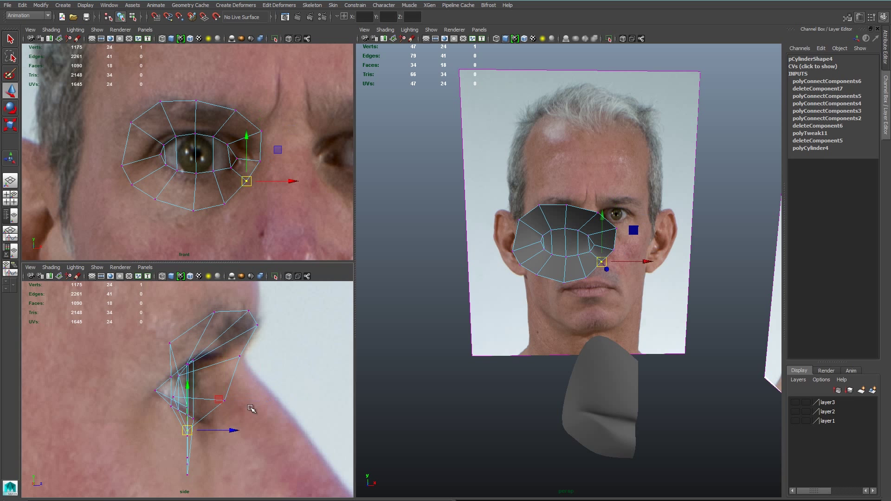
pyautogui.keyDown('alt'); pyautogui.moveTo(250, 410); pyautogui.dragTo(252, 372, button='middle'); pyautogui.keyUp('alt')
pyautogui.moveTo(236, 393); pyautogui.dragTo(262, 392)
pyautogui.click(225, 204)
pyautogui.keyDown('alt'); pyautogui.moveTo(233, 429); pyautogui.dragTo(234, 390, button='middle'); pyautogui.keyUp('alt')
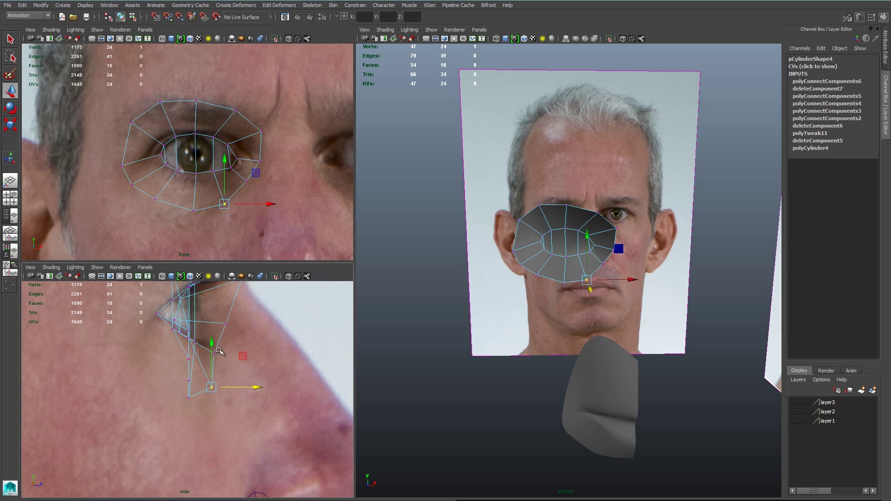
pyautogui.moveTo(257, 353); pyautogui.dragTo(253, 352)
pyautogui.click(193, 210)
pyautogui.moveTo(234, 398)
pyautogui.mouseDown()
pyautogui.moveTo(248, 397)
pyautogui.moveTo(232, 382)
pyautogui.mouseUp()
# Adjust the depth of the outer border vertices in the side view, bringing the temple, brow-end and lower outer vertices forward.
pyautogui.click(155, 200)
pyautogui.moveTo(113, 118); pyautogui.dragTo(136, 190)
pyautogui.keyDown('alt'); pyautogui.moveTo(225, 314); pyautogui.dragTo(240, 358, button='middle'); pyautogui.keyUp('alt')
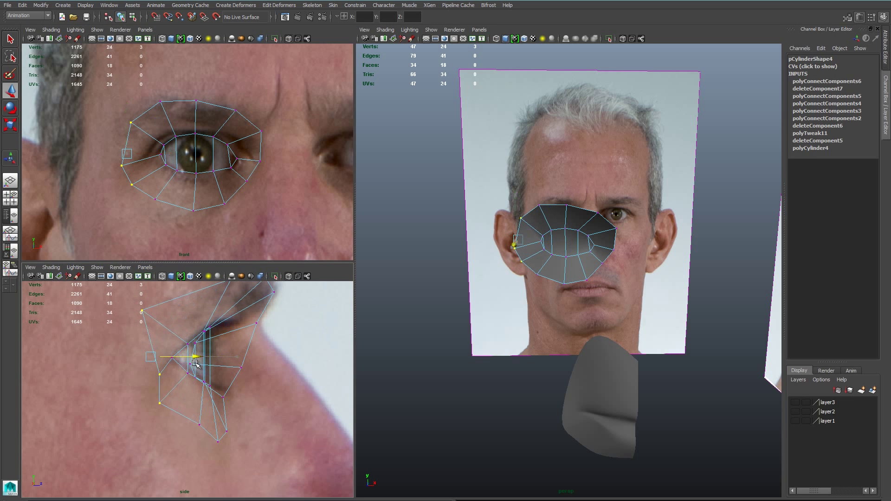
pyautogui.click(140, 310)
pyautogui.keyDown('alt'); pyautogui.moveTo(190, 311); pyautogui.dragTo(194, 356, button='middle'); pyautogui.keyUp('alt')
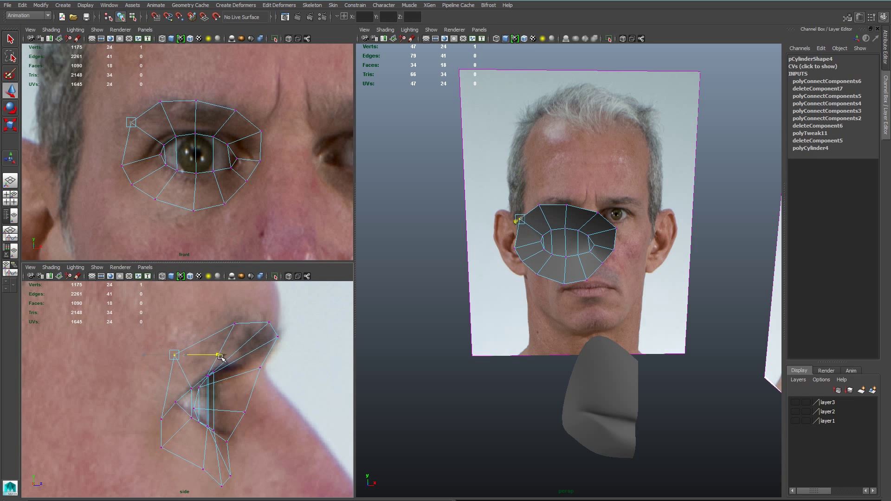
pyautogui.moveTo(229, 360); pyautogui.dragTo(229, 360)
pyautogui.keyDown('alt'); pyautogui.moveTo(144, 437); pyautogui.dragTo(146, 371, button='middle'); pyautogui.keyUp('alt')
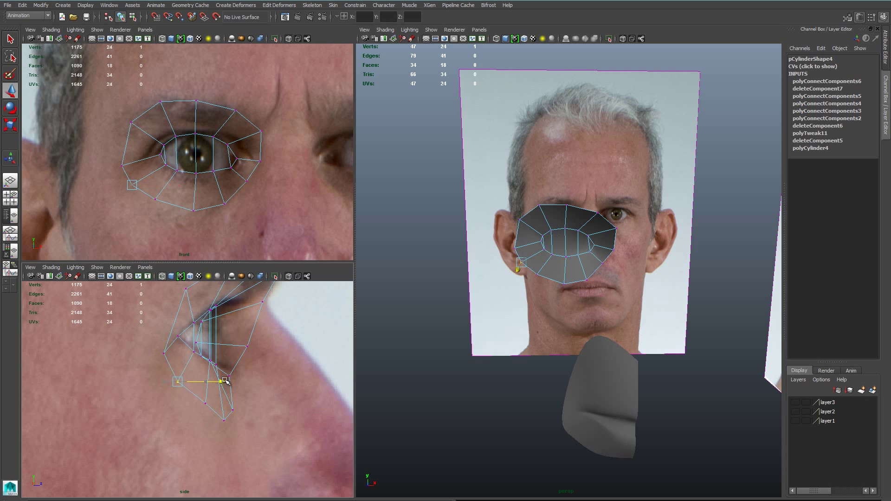
pyautogui.keyDown('alt'); pyautogui.moveTo(502, 285); pyautogui.dragTo(534, 285); pyautogui.keyUp('alt')
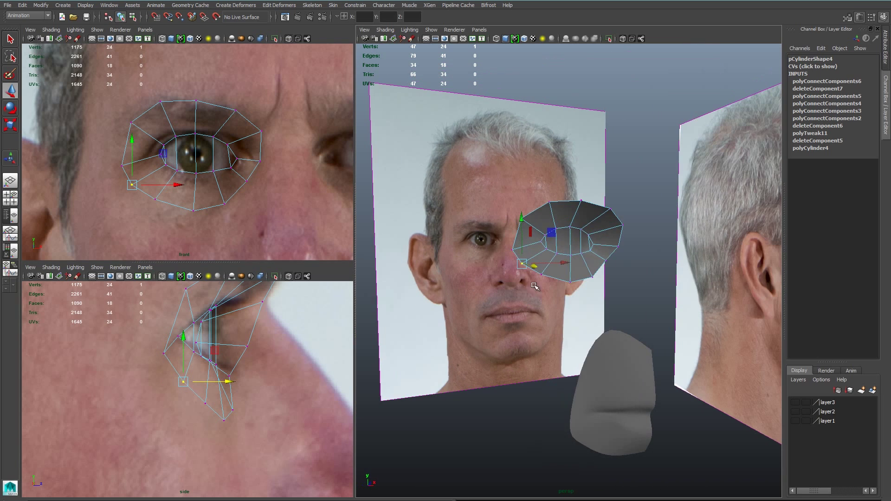
# Leave vertex editing and display the eye mesh in smooth preview up close.
pyautogui.press('F8')
pyautogui.press('3')
pyautogui.click(643, 290)
pyautogui.moveTo(643, 290)
pyautogui.keyDown('alt'); pyautogui.mouseDown()
pyautogui.moveTo(710, 296)
pyautogui.moveTo(617, 303)
pyautogui.moveTo(653, 297)
pyautogui.mouseUp(); pyautogui.keyUp('alt')
pyautogui.scroll(5, 580, 225)
pyautogui.click(580, 224)
pyautogui.scroll(3, 597, 259)
# Crease the eyelid opening's edge loop, adding extra crease to the edges at both eye corners.
pyautogui.press('F10')
pyautogui.doubleClick(581, 191)
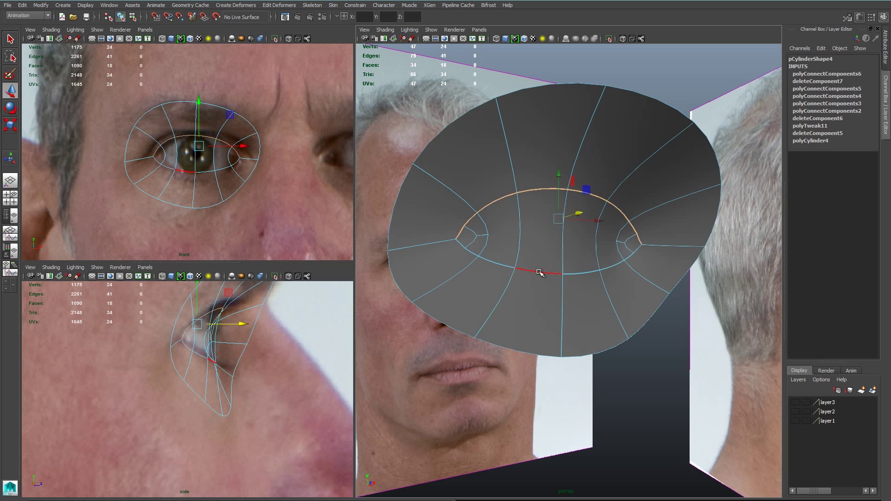
pyautogui.keyDown('shift'); pyautogui.moveTo(543, 255); pyautogui.dragTo(564, 297, button='right'); pyautogui.keyUp('shift')
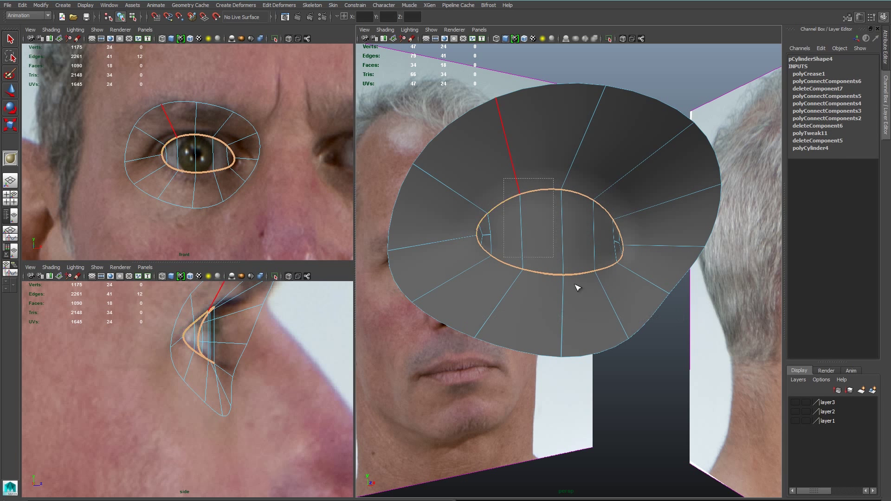
pyautogui.keyDown('ctrl'); pyautogui.moveTo(577, 288); pyautogui.dragTo(604, 298); pyautogui.keyUp('ctrl')
pyautogui.keyDown('alt'); pyautogui.moveTo(609, 308); pyautogui.dragTo(587, 319); pyautogui.keyUp('alt')
pyautogui.moveTo(584, 311); pyautogui.dragTo(605, 305, button='middle')
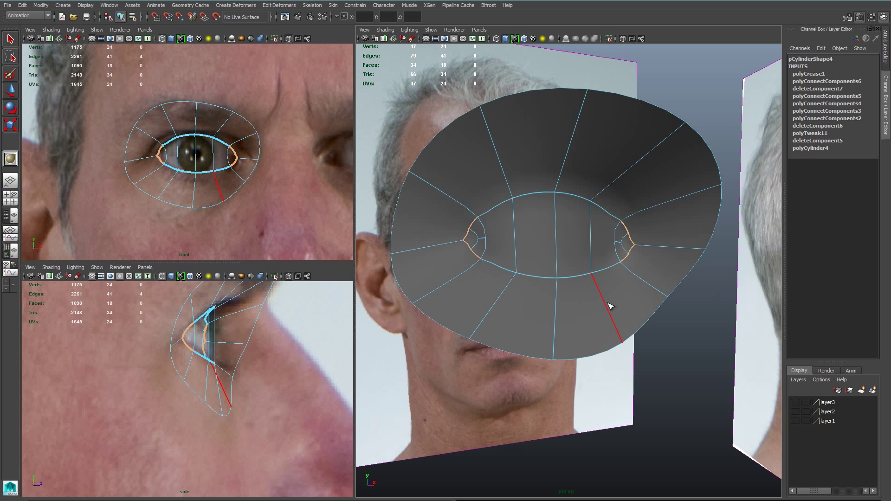
# Insert an edge loop around the eye just outside the creased eyelid opening.
pyautogui.press('w')
pyautogui.keyDown('alt'); pyautogui.moveTo(504, 190); pyautogui.dragTo(522, 182); pyautogui.keyUp('alt')
pyautogui.moveTo(521, 181); pyautogui.dragTo(485, 187, button='right')
pyautogui.moveTo(524, 186); pyautogui.dragTo(522, 183)
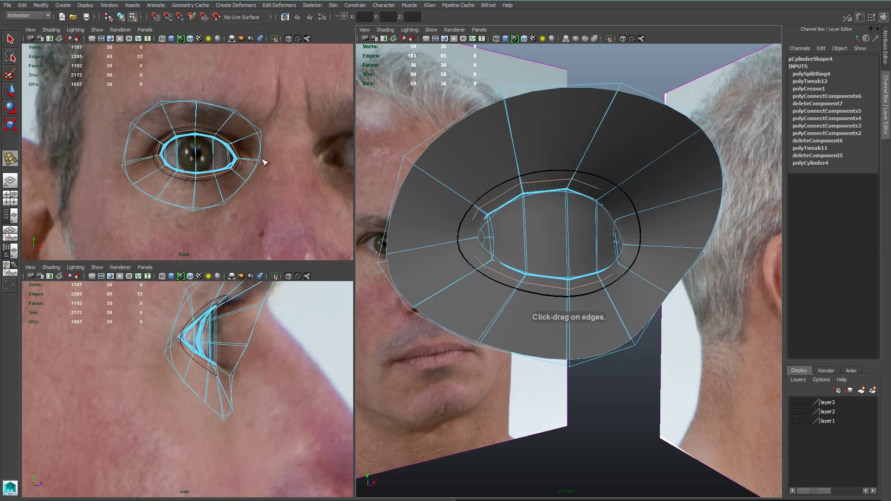
# Turn off smooth preview and shift the new loop around the eyelid opening with Transform Component.
pyautogui.keyDown('alt'); pyautogui.moveTo(264, 161); pyautogui.dragTo(390, 183, button='right'); pyautogui.keyUp('alt')
pyautogui.press('w')
pyautogui.keyDown('alt'); pyautogui.moveTo(609, 291); pyautogui.dragTo(619, 304); pyautogui.keyUp('alt')
pyautogui.press('1')
pyautogui.keyDown('shift'); pyautogui.moveTo(608, 302); pyautogui.dragTo(609, 301, button='right'); pyautogui.keyUp('shift')
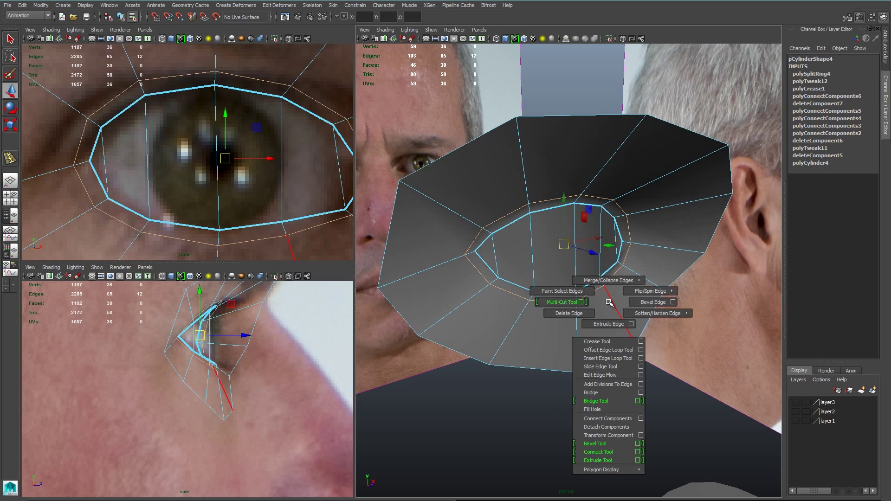
pyautogui.keyDown('shift'); pyautogui.moveTo(607, 431); pyautogui.dragTo(608, 435, button='right'); pyautogui.keyUp('shift')
pyautogui.moveTo(569, 222); pyautogui.dragTo(570, 226)
pyautogui.keyDown('alt'); pyautogui.moveTo(570, 226); pyautogui.dragTo(541, 260); pyautogui.keyUp('alt')
# Move the inner loop's nose-side vertices outward in the front view toward the tear duct.
pyautogui.keyDown('alt'); pyautogui.moveTo(273, 237); pyautogui.dragTo(221, 203, button='right'); pyautogui.keyUp('alt')
pyautogui.click(263, 206)
pyautogui.press('w')
pyautogui.moveTo(304, 212); pyautogui.dragTo(308, 213)
pyautogui.keyDown('alt'); pyautogui.moveTo(548, 260); pyautogui.dragTo(628, 267); pyautogui.keyUp('alt')
pyautogui.keyDown('alt'); pyautogui.moveTo(320, 188); pyautogui.dragTo(267, 204, button='middle'); pyautogui.keyUp('alt')
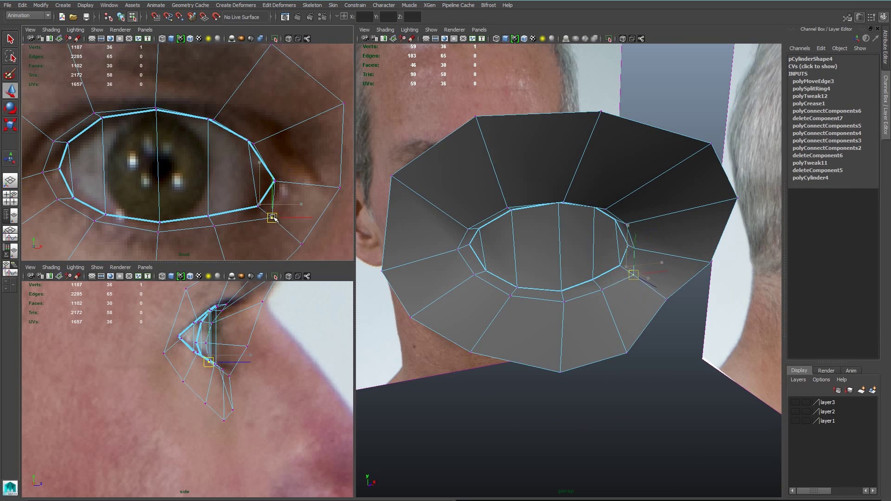
pyautogui.keyDown('alt'); pyautogui.moveTo(659, 270); pyautogui.dragTo(634, 248); pyautogui.keyUp('alt')
pyautogui.click(633, 247)
pyautogui.press('w')
pyautogui.moveTo(275, 181); pyautogui.dragTo(294, 185)
# Nudge the inner loop's upper and outer-corner vertices in the front view to follow the eyelid rim.
pyautogui.click(210, 116)
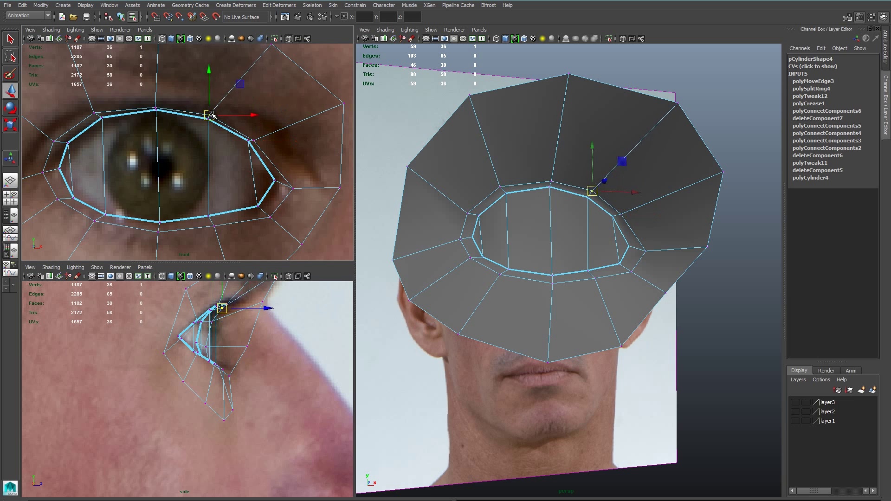
pyautogui.moveTo(94, 113); pyautogui.dragTo(98, 114)
pyautogui.keyDown('alt'); pyautogui.moveTo(95, 116); pyautogui.dragTo(187, 120, button='middle'); pyautogui.keyUp('alt')
pyautogui.moveTo(146, 146); pyautogui.dragTo(152, 146)
pyautogui.moveTo(135, 177); pyautogui.dragTo(137, 180)
pyautogui.moveTo(150, 205); pyautogui.dragTo(158, 210)
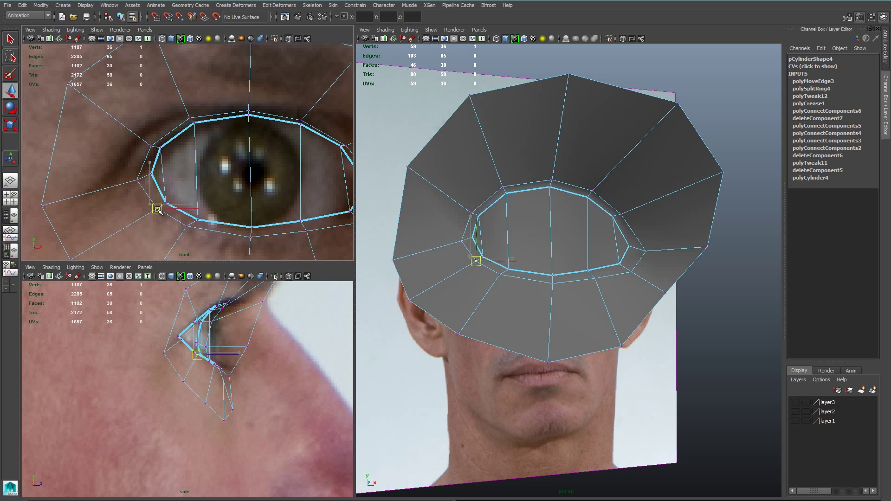
# Insert a second edge loop around the eye between the eyelid rim and the outer border.
pyautogui.keyDown('alt'); pyautogui.moveTo(567, 194); pyautogui.dragTo(581, 193); pyautogui.keyUp('alt')
pyautogui.moveTo(576, 189); pyautogui.dragTo(597, 170, button='right')
pyautogui.keyDown('shift'); pyautogui.moveTo(557, 161); pyautogui.dragTo(524, 173, button='right'); pyautogui.keyUp('shift')
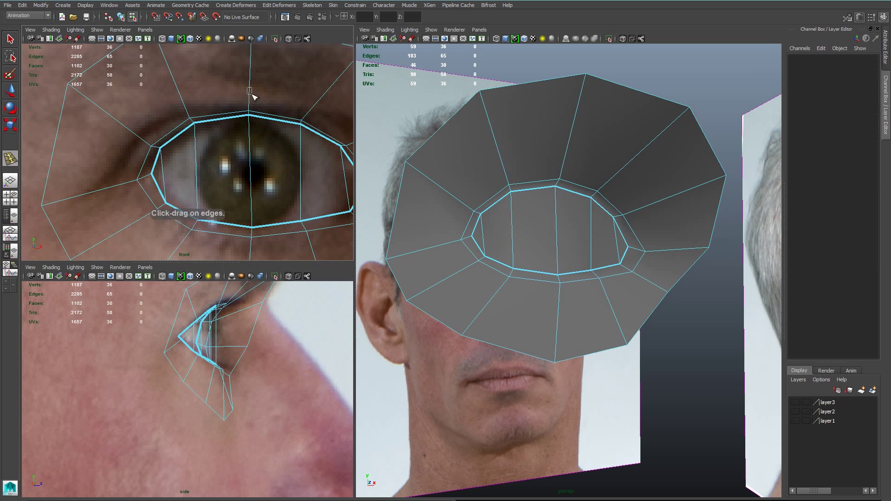
pyautogui.click(250, 100)
# Spread the second loop's outer-corner vertices away from the eye in the front view.
pyautogui.press('w')
pyautogui.moveTo(149, 133); pyautogui.dragTo(123, 134, button='right')
pyautogui.click(142, 140)
pyautogui.moveTo(142, 141); pyautogui.dragTo(138, 141)
pyautogui.moveTo(127, 183); pyautogui.dragTo(100, 187)
pyautogui.keyDown('alt'); pyautogui.moveTo(100, 187); pyautogui.dragTo(91, 148, button='middle'); pyautogui.keyUp('alt')
pyautogui.moveTo(139, 176); pyautogui.dragTo(128, 186)
# Move the second loop's lower vertices down below the eyelid and its nose-corner vertices outward in the front view.
pyautogui.moveTo(178, 199); pyautogui.dragTo(168, 219)
pyautogui.moveTo(243, 210); pyautogui.dragTo(241, 239)
pyautogui.keyDown('alt'); pyautogui.moveTo(259, 223); pyautogui.dragTo(191, 221, button='middle'); pyautogui.keyUp('alt')
pyautogui.moveTo(233, 199); pyautogui.dragTo(240, 224)
pyautogui.moveTo(289, 184); pyautogui.dragTo(299, 191)
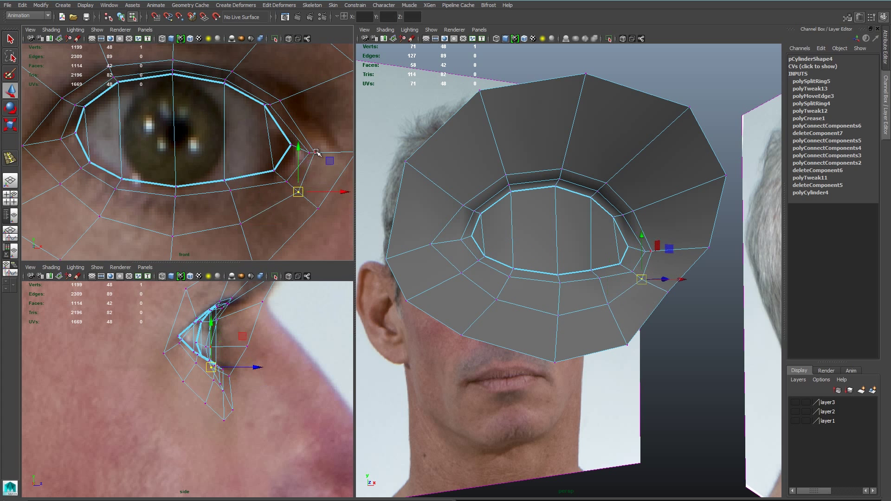
pyautogui.keyDown('alt'); pyautogui.moveTo(320, 153); pyautogui.dragTo(267, 177, button='middle'); pyautogui.keyUp('alt')
pyautogui.moveTo(262, 177); pyautogui.dragTo(284, 176)
# Align the second loop's upper vertices with the upper eyelid crease in the front view.
pyautogui.keyDown('alt'); pyautogui.moveTo(241, 118); pyautogui.dragTo(283, 160, button='middle'); pyautogui.keyUp('alt')
pyautogui.moveTo(223, 138); pyautogui.dragTo(226, 134)
pyautogui.moveTo(164, 126); pyautogui.dragTo(164, 129)
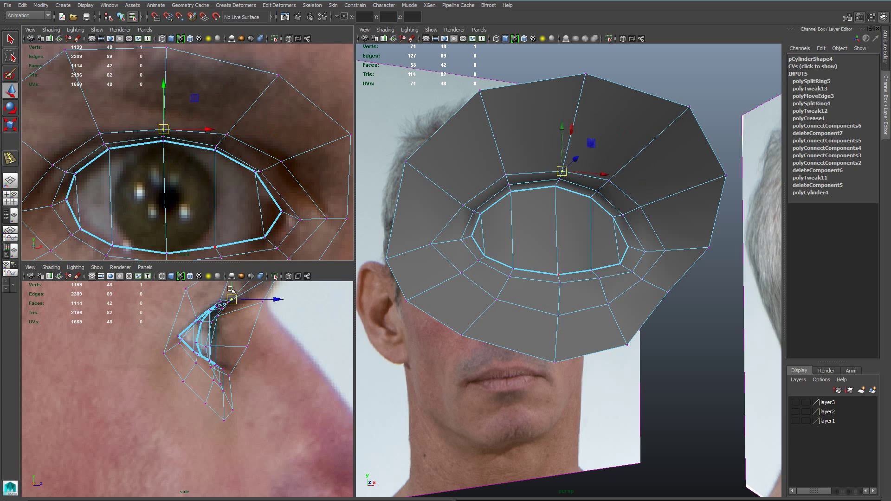
# Pull the upper eyelid crease vertices forward in the side view.
pyautogui.keyDown('alt'); pyautogui.moveTo(262, 300); pyautogui.dragTo(242, 338, button='middle'); pyautogui.keyUp('alt')
pyautogui.moveTo(256, 336); pyautogui.dragTo(268, 336)
pyautogui.keyDown('alt'); pyautogui.moveTo(559, 191); pyautogui.dragTo(632, 189); pyautogui.keyUp('alt')
pyautogui.click(573, 174)
pyautogui.keyDown('alt'); pyautogui.moveTo(273, 366); pyautogui.dragTo(290, 369, button='right'); pyautogui.keyUp('alt')
pyautogui.moveTo(249, 321); pyautogui.dragTo(256, 322)
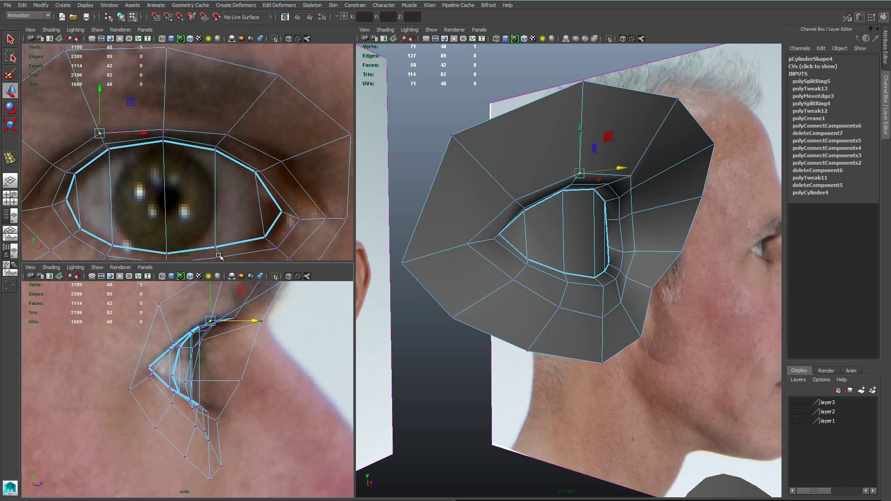
# Pull the second loop's two outer-corner vertices slightly forward in depth.
pyautogui.keyDown('alt'); pyautogui.moveTo(176, 209); pyautogui.dragTo(278, 189, button='middle'); pyautogui.keyUp('alt')
pyautogui.click(154, 146)
pyautogui.keyDown('shift'); pyautogui.click(115, 193); pyautogui.keyUp('shift')
pyautogui.moveTo(206, 360); pyautogui.dragTo(212, 360)
# Push the second loop's four lower vertices slightly back in depth.
pyautogui.keyDown('alt'); pyautogui.moveTo(218, 218); pyautogui.dragTo(135, 165, button='middle'); pyautogui.keyUp('alt')
pyautogui.click(69, 178)
pyautogui.keyDown('shift'); pyautogui.moveTo(100, 203); pyautogui.dragTo(251, 240); pyautogui.keyUp('shift')
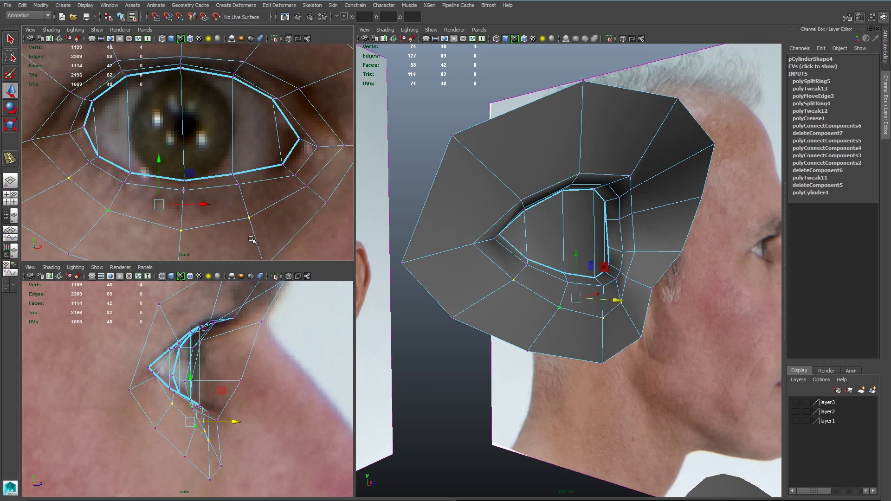
pyautogui.moveTo(237, 422); pyautogui.dragTo(229, 422)
# Adjust the depth of the second loop's vertices at the nose corner and along the inner upper eyelid.
pyautogui.click(671, 258)
pyautogui.keyDown('alt'); pyautogui.moveTo(687, 233); pyautogui.dragTo(724, 253); pyautogui.keyUp('alt')
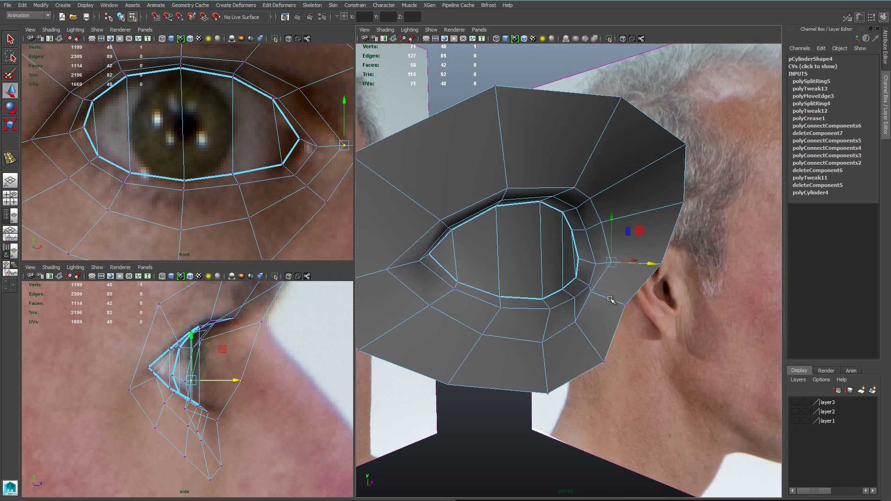
pyautogui.keyDown('alt'); pyautogui.moveTo(661, 279); pyautogui.dragTo(599, 229); pyautogui.keyUp('alt')
pyautogui.click(598, 228)
pyautogui.keyDown('alt'); pyautogui.moveTo(575, 194); pyautogui.dragTo(592, 149); pyautogui.keyUp('alt')
pyautogui.click(593, 144)
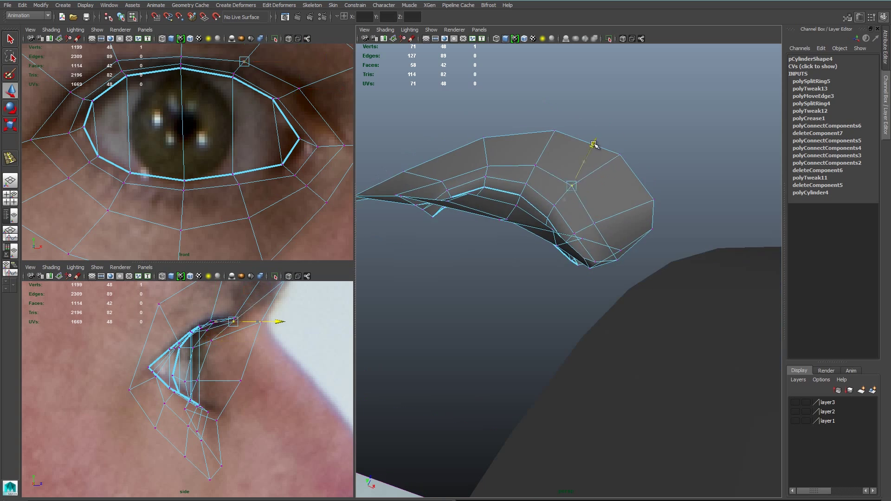
# Return the eye mesh to object mode and smooth preview, with the view pulled back to the whole scene.
pyautogui.keyDown('alt'); pyautogui.moveTo(608, 194); pyautogui.dragTo(601, 253); pyautogui.keyUp('alt')
pyautogui.press('F8')
pyautogui.click(601, 253)
pyautogui.press('3')
pyautogui.click(687, 320)
pyautogui.keyDown('alt'); pyautogui.moveTo(687, 320); pyautogui.dragTo(577, 347, button='right'); pyautogui.keyUp('alt')
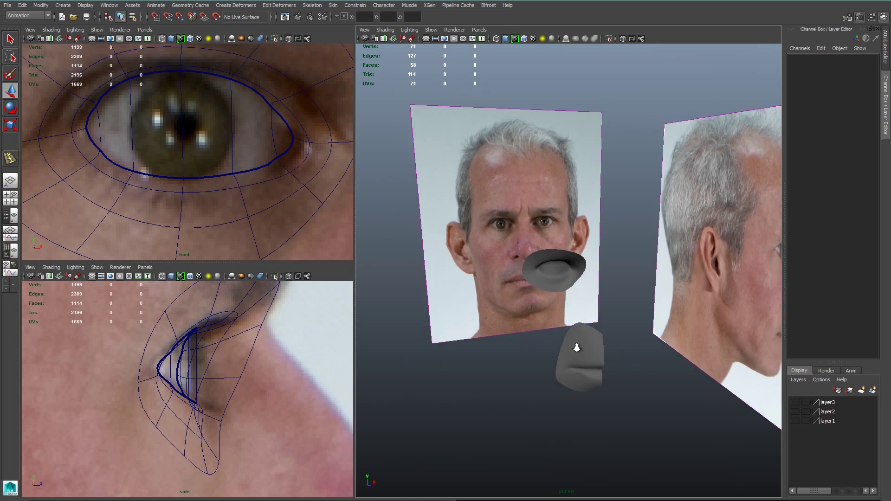
pyautogui.keyDown('alt'); pyautogui.moveTo(577, 347); pyautogui.dragTo(598, 306); pyautogui.keyUp('alt')
# Create a polygon cylinder for the nose and raise it to a Translate Y of 22.327.
pyautogui.keyDown('alt'); pyautogui.moveTo(288, 153); pyautogui.dragTo(168, 160, button='right'); pyautogui.keyUp('alt')
pyautogui.keyDown('alt'); pyautogui.moveTo(269, 339); pyautogui.dragTo(161, 338, button='right'); pyautogui.keyUp('alt')
pyautogui.keyDown('alt'); pyautogui.moveTo(615, 414); pyautogui.dragTo(591, 425); pyautogui.keyUp('alt')
pyautogui.keyDown('shift'); pyautogui.moveTo(588, 422); pyautogui.dragTo(539, 421, button='right'); pyautogui.keyUp('shift')
pyautogui.keyDown('alt'); pyautogui.moveTo(603, 404); pyautogui.dragTo(528, 409, button='right'); pyautogui.keyUp('alt')
pyautogui.moveTo(563, 404); pyautogui.dragTo(564, 225)
# Set the cylinder's Rotate X to 90 so its cap faces the front view.
pyautogui.press('e')
pyautogui.moveTo(576, 264); pyautogui.dragTo(570, 316)
pyautogui.click(865, 89)
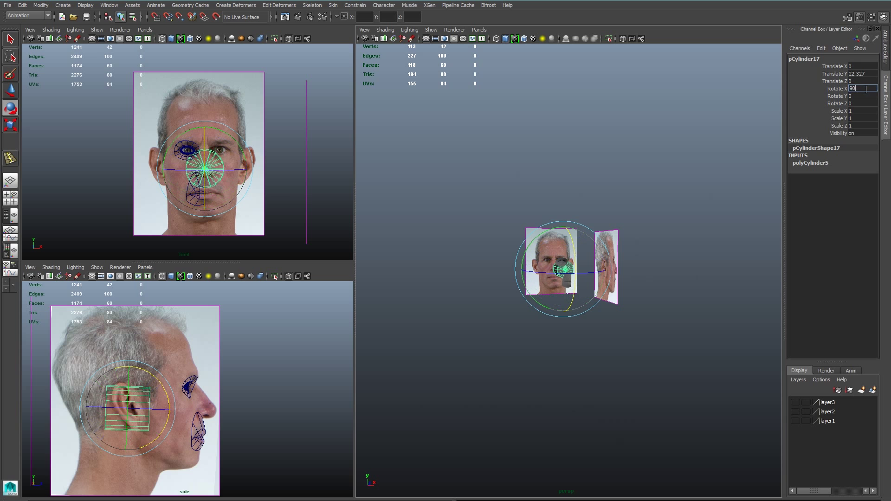
pyautogui.write('90')
pyautogui.press('Return')
# Position the cylinder over the centre of the nose in the front view.
pyautogui.keyDown('alt'); pyautogui.moveTo(199, 200); pyautogui.dragTo(311, 209, button='right'); pyautogui.keyUp('alt')
pyautogui.keyDown('alt'); pyautogui.moveTo(311, 209); pyautogui.dragTo(281, 147, button='middle'); pyautogui.keyUp('alt')
pyautogui.press('w')
pyautogui.moveTo(218, 150); pyautogui.dragTo(218, 154)
# Set the cylinder's radius to 0.7 and its Subdivisions Axis to 8.
pyautogui.click(810, 163)
pyautogui.click(839, 171)
pyautogui.moveTo(573, 215); pyautogui.dragTo(493, 213, button='middle')
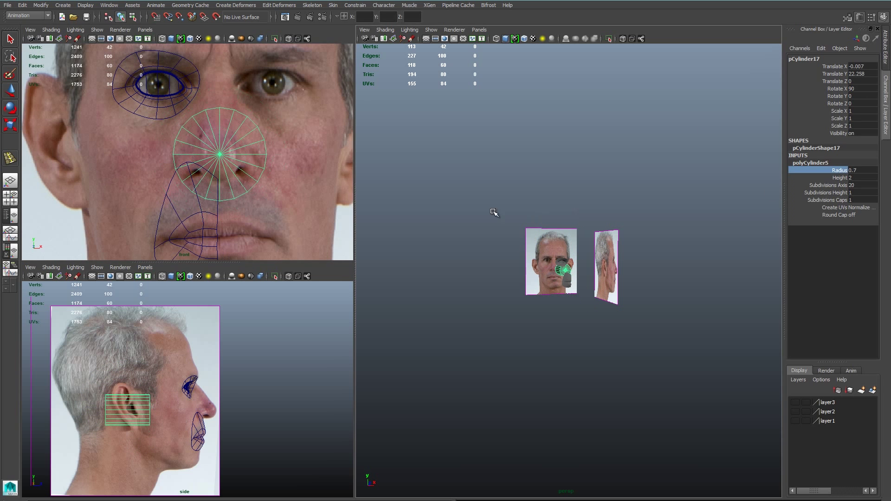
pyautogui.keyDown('alt'); pyautogui.moveTo(315, 207); pyautogui.dragTo(366, 204, button='right'); pyautogui.keyUp('alt')
pyautogui.click(856, 185)
pyautogui.write('8')
# Scale and move the cylinder's vertices in the front view to fit the outline of the nose.
pyautogui.moveTo(227, 134); pyautogui.dragTo(186, 134, button='right')
pyautogui.moveTo(168, 82); pyautogui.dragTo(291, 134)
pyautogui.press('r')
pyautogui.moveTo(239, 91); pyautogui.dragTo(266, 141)
pyautogui.press('w')
pyautogui.moveTo(296, 141); pyautogui.dragTo(301, 167)
pyautogui.moveTo(265, 191); pyautogui.dragTo(310, 229)
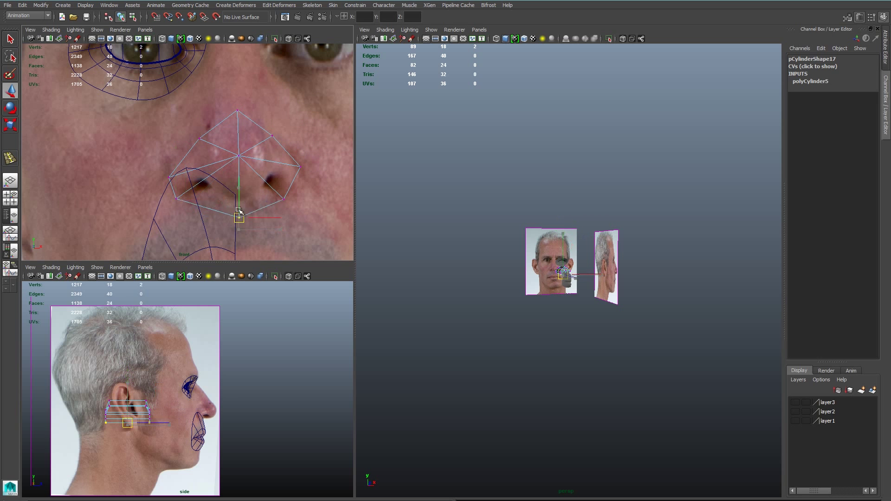
# Delete the cylinder's faces except the front cap and move the cap forward to the nose in the side view.
pyautogui.moveTo(143, 415); pyautogui.dragTo(143, 343, button='right')
pyautogui.moveTo(92, 390); pyautogui.dragTo(139, 430)
pyautogui.press('Delete')
pyautogui.moveTo(139, 393); pyautogui.dragTo(160, 429)
pyautogui.moveTo(196, 411); pyautogui.dragTo(241, 412)
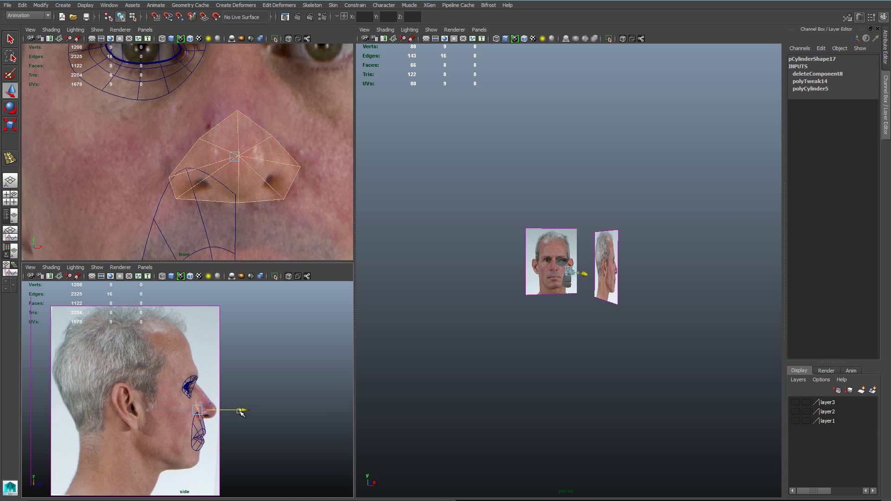
# Pull the nose cap's bridge, tip and base vertices forward in the side view to match the nose profile.
pyautogui.moveTo(260, 129); pyautogui.dragTo(227, 128, button='right')
pyautogui.moveTo(226, 98); pyautogui.dragTo(250, 120)
pyautogui.keyDown('alt'); pyautogui.moveTo(240, 460); pyautogui.dragTo(283, 457, button='right'); pyautogui.keyUp('alt')
pyautogui.keyDown('alt'); pyautogui.moveTo(278, 450); pyautogui.dragTo(243, 421, button='middle'); pyautogui.keyUp('alt')
pyautogui.moveTo(221, 395); pyautogui.dragTo(267, 395)
pyautogui.moveTo(227, 145); pyautogui.dragTo(252, 168)
pyautogui.moveTo(220, 426); pyautogui.dragTo(289, 426)
pyautogui.moveTo(252, 220); pyautogui.dragTo(226, 191)
pyautogui.moveTo(230, 456); pyautogui.dragTo(246, 457)
# Adjust the depth of the four nostril-wing vertices in the side view.
pyautogui.moveTo(158, 165); pyautogui.dragTo(187, 212)
pyautogui.keyDown('shift'); pyautogui.moveTo(266, 214); pyautogui.dragTo(313, 156); pyautogui.keyUp('shift')
pyautogui.keyDown('alt'); pyautogui.moveTo(186, 434); pyautogui.dragTo(223, 441, button='right'); pyautogui.keyUp('alt')
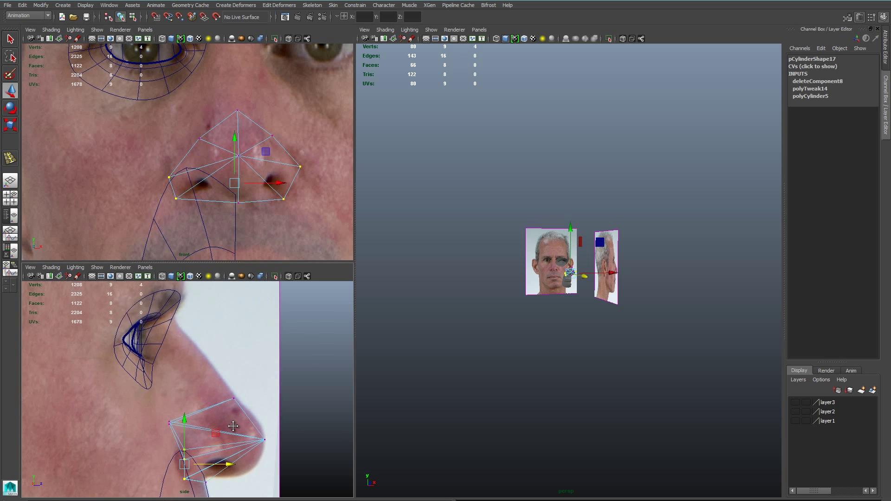
pyautogui.keyDown('alt'); pyautogui.moveTo(223, 441); pyautogui.dragTo(225, 376, button='middle'); pyautogui.keyUp('alt')
pyautogui.moveTo(231, 400); pyautogui.dragTo(223, 400)
# Delete one half of the nose mesh's faces and the interior edges fanning across the remaining half.
pyautogui.moveTo(268, 153); pyautogui.dragTo(269, 173, button='right')
pyautogui.moveTo(267, 126); pyautogui.dragTo(318, 238)
pyautogui.press('Delete')
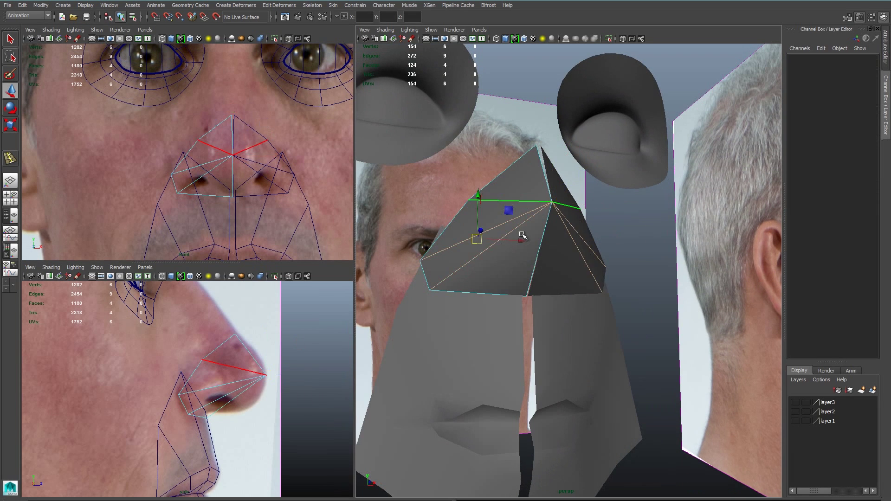
pyautogui.click(519, 236)
pyautogui.moveTo(508, 238); pyautogui.dragTo(481, 238, button='right')
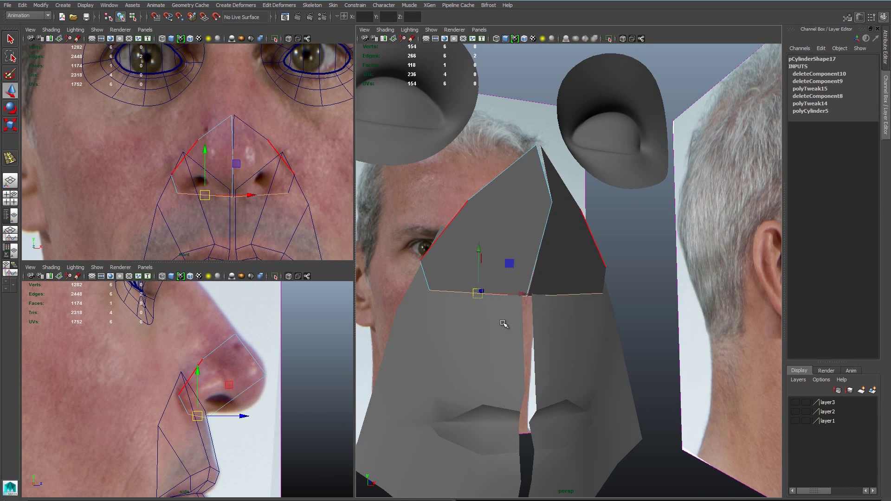
# Connect the nostril wing to the nose tip with an edge and cut a vertical edge loop through the nose half.
pyautogui.keyDown('alt'); pyautogui.moveTo(472, 223); pyautogui.dragTo(486, 237); pyautogui.keyUp('alt')
pyautogui.click(486, 237)
pyautogui.moveTo(402, 246); pyautogui.dragTo(437, 281)
pyautogui.keyDown('shift'); pyautogui.moveTo(530, 204); pyautogui.dragTo(590, 244); pyautogui.keyUp('shift')
pyautogui.keyDown('shift'); pyautogui.moveTo(552, 235); pyautogui.dragTo(551, 282, button='right'); pyautogui.keyUp('shift')
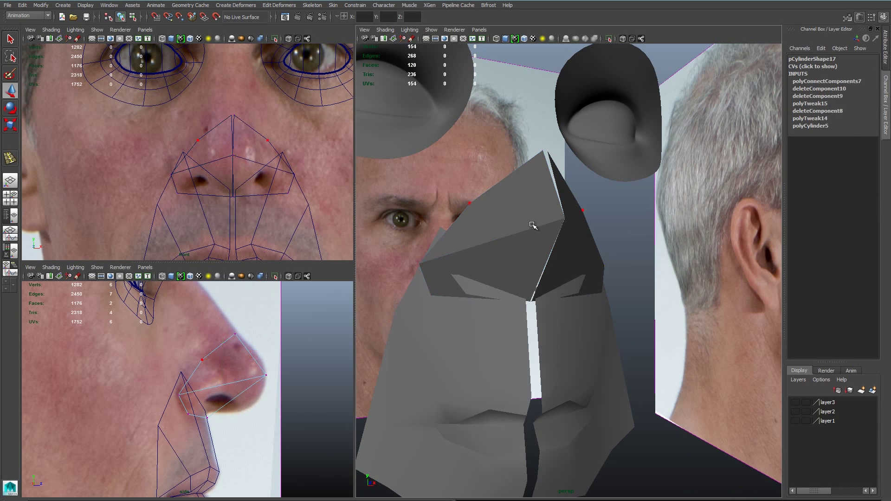
pyautogui.click(510, 178)
pyautogui.press('Return')
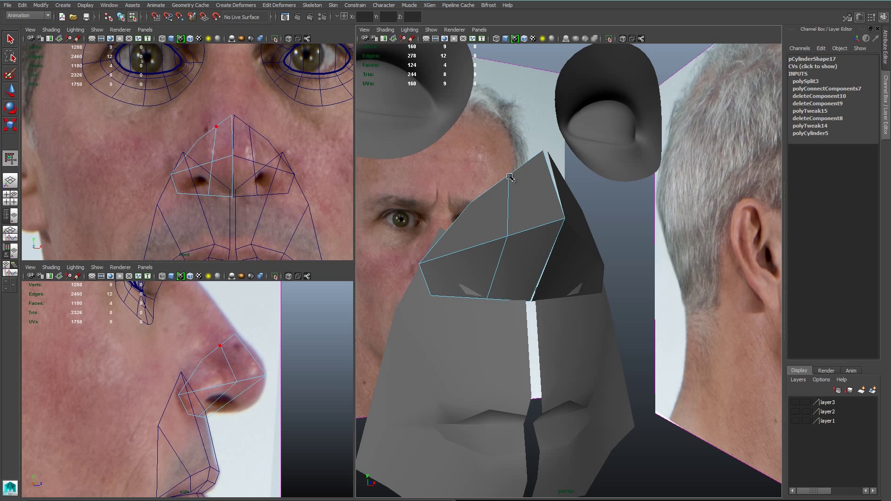
# Move the new vertical loop's vertices sideways in the front view to round the nose outline.
pyautogui.press('w')
pyautogui.click(508, 199)
pyautogui.moveTo(261, 144); pyautogui.dragTo(255, 144)
pyautogui.moveTo(210, 178); pyautogui.dragTo(183, 178, button='right')
pyautogui.click(208, 195)
pyautogui.moveTo(260, 195); pyautogui.dragTo(267, 195)
pyautogui.moveTo(216, 196); pyautogui.dragTo(216, 194)
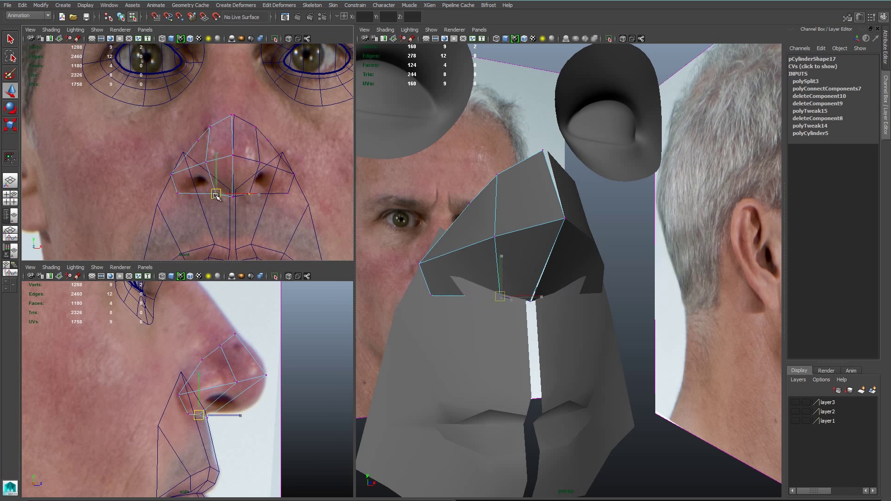
# Adjust the upper, middle and lower vertices of the vertical loop in the side view to follow the nose.
pyautogui.click(221, 346)
pyautogui.scroll(2, 225, 343)
pyautogui.moveTo(226, 337); pyautogui.dragTo(225, 335)
pyautogui.click(247, 380)
pyautogui.moveTo(247, 380); pyautogui.dragTo(250, 379)
pyautogui.moveTo(211, 423); pyautogui.dragTo(213, 420)
# Connect the edges beneath the nose tip with a new horizontal edge.
pyautogui.moveTo(223, 413); pyautogui.dragTo(224, 393, button='right')
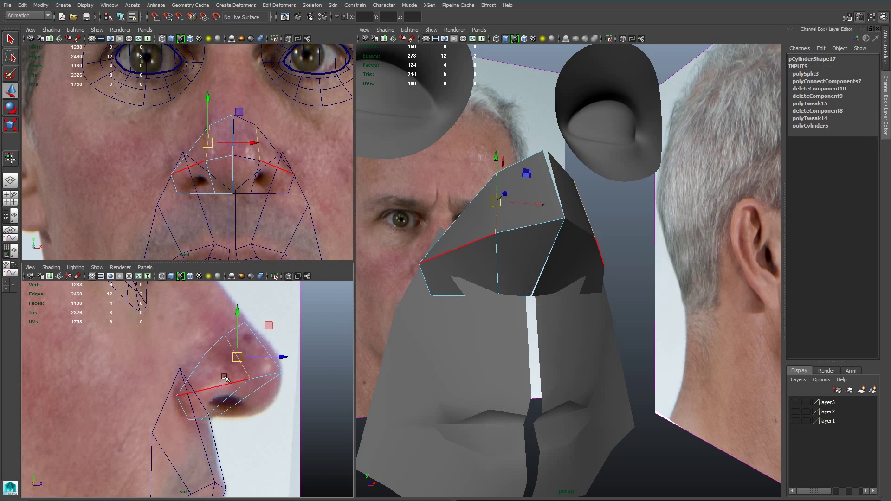
pyautogui.moveTo(229, 391); pyautogui.dragTo(258, 425)
pyautogui.keyDown('shift'); pyautogui.moveTo(258, 424); pyautogui.dragTo(246, 408, button='right'); pyautogui.keyUp('shift')
pyautogui.moveTo(237, 398); pyautogui.dragTo(264, 402)
pyautogui.moveTo(264, 402); pyautogui.dragTo(241, 402, button='right')
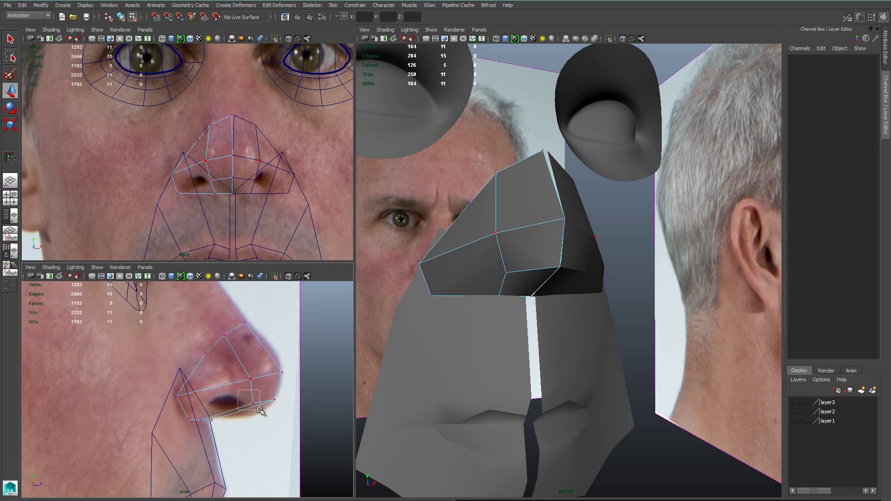
# Position the vertices under the nose tip and at the wing base, and connect the nostril vertex to the wing base.
pyautogui.click(271, 409)
pyautogui.scroll(2, 207, 204)
pyautogui.keyDown('shift'); pyautogui.moveTo(216, 201); pyautogui.dragTo(218, 201, button='middle'); pyautogui.keyUp('shift')
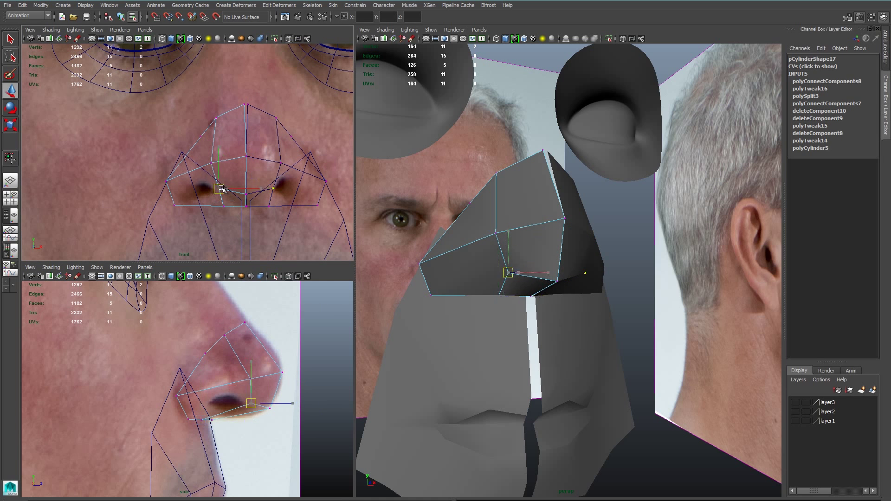
pyautogui.moveTo(223, 208); pyautogui.dragTo(221, 199)
pyautogui.moveTo(167, 199); pyautogui.dragTo(183, 216)
pyautogui.moveTo(175, 205); pyautogui.dragTo(178, 206)
pyautogui.keyDown('alt'); pyautogui.moveTo(469, 297); pyautogui.dragTo(503, 263); pyautogui.keyUp('alt')
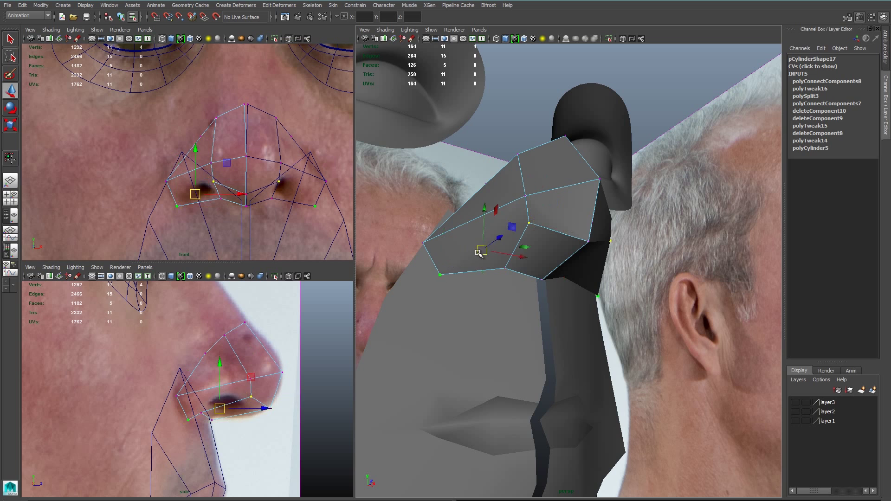
pyautogui.keyDown('shift'); pyautogui.moveTo(478, 253); pyautogui.dragTo(496, 271, button='right'); pyautogui.keyUp('shift')
# Extrude the nose's upper edges up along the bridge to the level between the eyes.
pyautogui.keyDown('alt'); pyautogui.moveTo(497, 272); pyautogui.dragTo(553, 234); pyautogui.keyUp('alt')
pyautogui.moveTo(558, 220); pyautogui.dragTo(583, 221, button='right')
pyautogui.click(538, 198)
pyautogui.keyDown('shift'); pyautogui.click(578, 179); pyautogui.keyUp('shift')
pyautogui.scroll(-5, 209, 368)
pyautogui.press('w')
pyautogui.moveTo(207, 363); pyautogui.dragTo(177, 316)
pyautogui.keyDown('alt'); pyautogui.moveTo(266, 125); pyautogui.dragTo(276, 231, button='middle'); pyautogui.keyUp('alt')
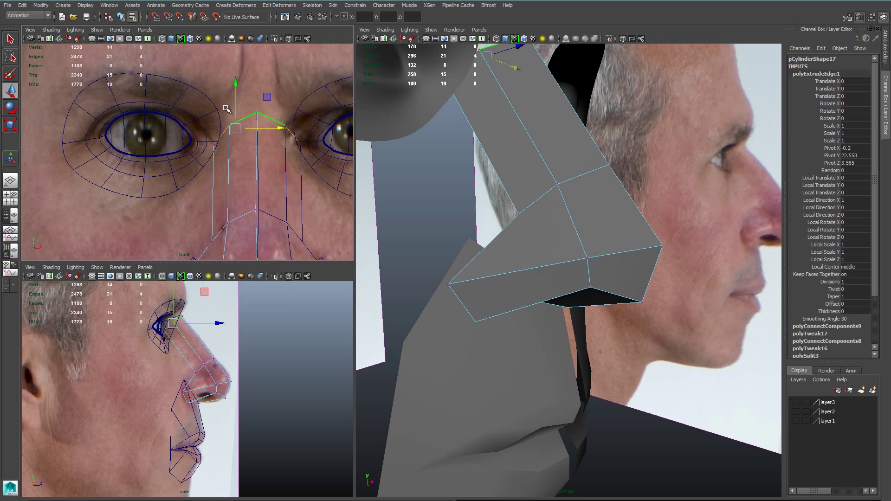
# Align the top vertices of the nose bridge with the references in the front and side views.
pyautogui.moveTo(226, 109); pyautogui.dragTo(238, 134)
pyautogui.scroll(3, 178, 320)
pyautogui.keyDown('alt'); pyautogui.moveTo(172, 302); pyautogui.dragTo(186, 387, button='middle'); pyautogui.keyUp('alt')
pyautogui.scroll(5, 187, 380)
pyautogui.moveTo(174, 361); pyautogui.dragTo(196, 343)
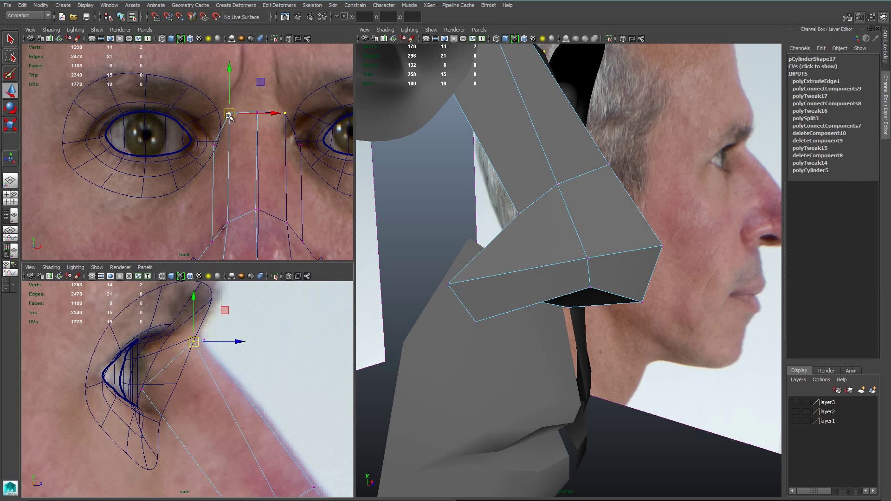
pyautogui.moveTo(229, 115); pyautogui.dragTo(229, 118)
pyautogui.moveTo(128, 377); pyautogui.dragTo(170, 403)
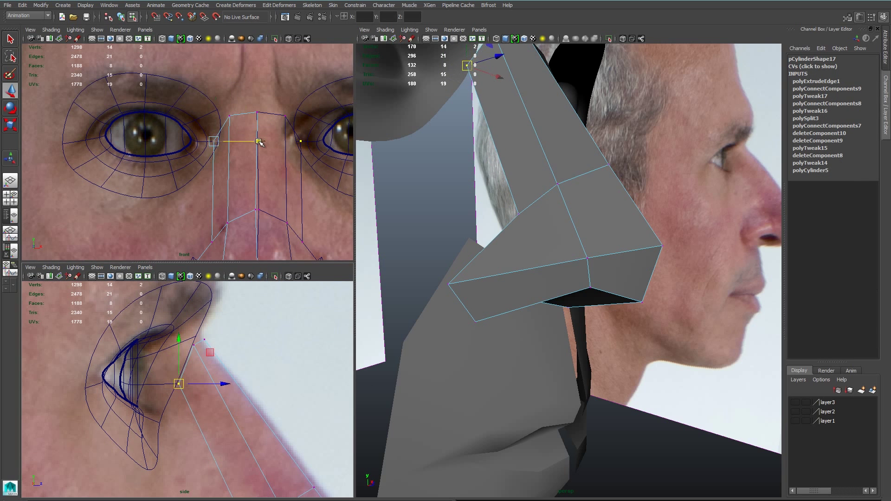
pyautogui.moveTo(260, 142); pyautogui.dragTo(263, 143)
# Connect the edges running from the nostril wing to the nose tip with a cut through their middle.
pyautogui.scroll(-5, 497, 265)
pyautogui.keyDown('alt'); pyautogui.moveTo(496, 265); pyautogui.dragTo(469, 186); pyautogui.keyUp('alt')
pyautogui.click(524, 211)
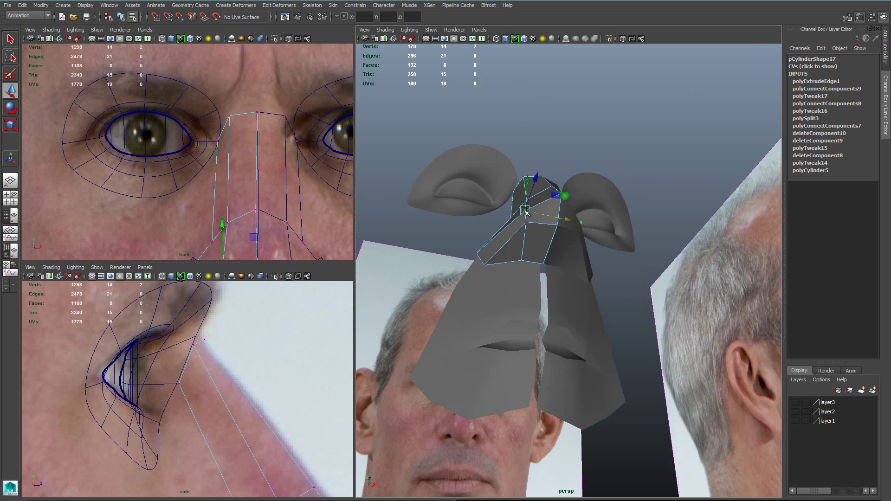
pyautogui.keyDown('alt'); pyautogui.moveTo(234, 458); pyautogui.dragTo(153, 232, button='middle'); pyautogui.keyUp('alt')
pyautogui.moveTo(287, 365); pyautogui.dragTo(288, 365)
pyautogui.moveTo(528, 251); pyautogui.dragTo(527, 231, button='right')
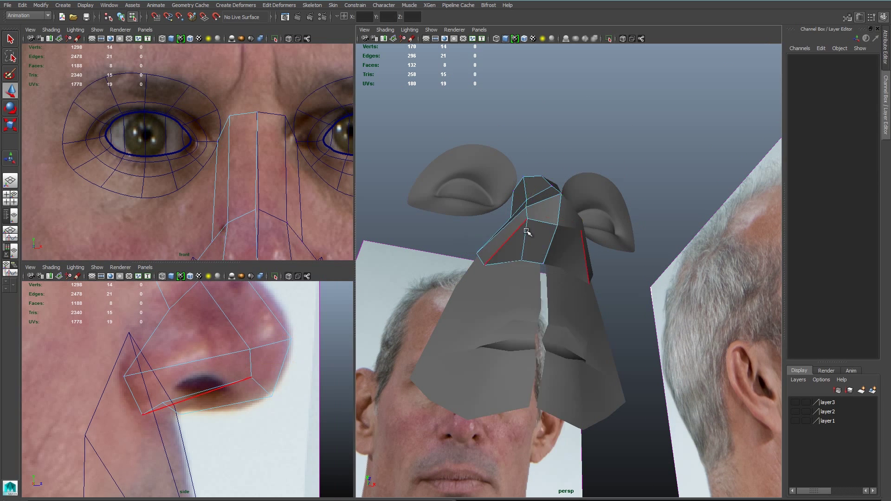
pyautogui.keyDown('alt'); pyautogui.moveTo(527, 230); pyautogui.dragTo(596, 297); pyautogui.keyUp('alt')
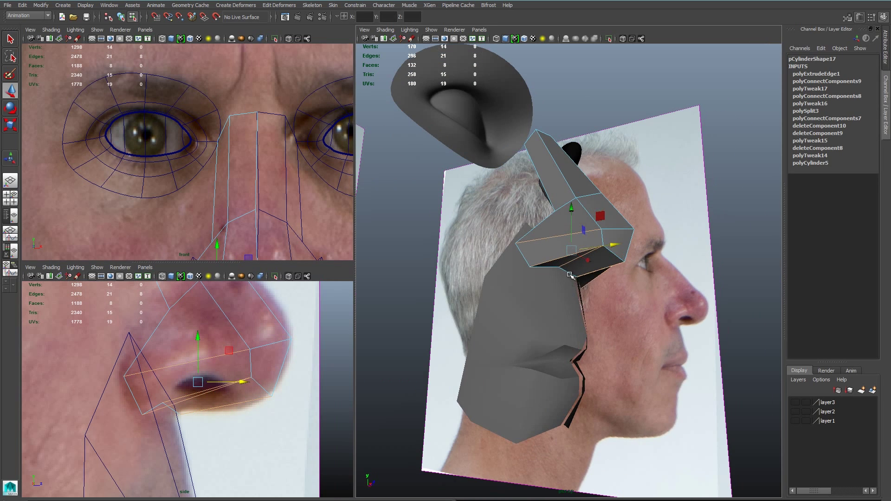
pyautogui.keyDown('shift'); pyautogui.moveTo(596, 297); pyautogui.dragTo(617, 417, button='right'); pyautogui.keyUp('shift')
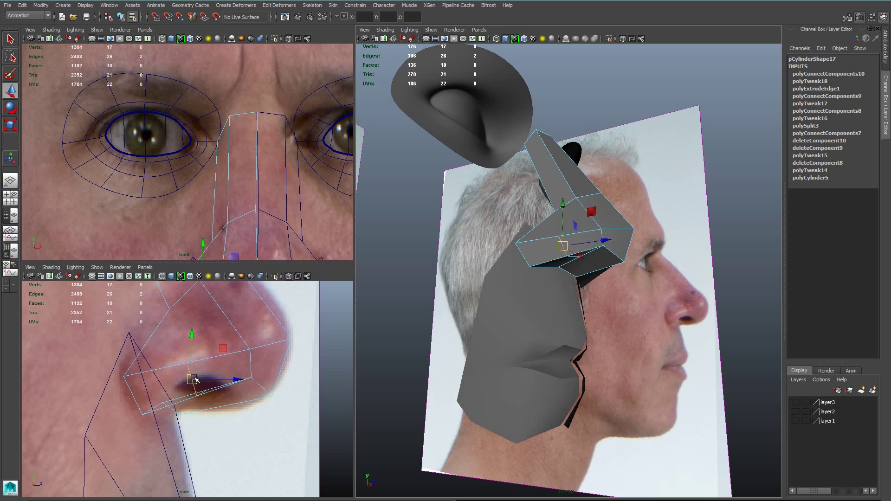
# Raise the new vertex on the nostril wing and merge the extra vertex beside the nostril into its neighbour.
pyautogui.moveTo(194, 380); pyautogui.dragTo(186, 359)
pyautogui.keyDown('alt'); pyautogui.moveTo(253, 257); pyautogui.dragTo(266, 159, button='middle'); pyautogui.keyUp('alt')
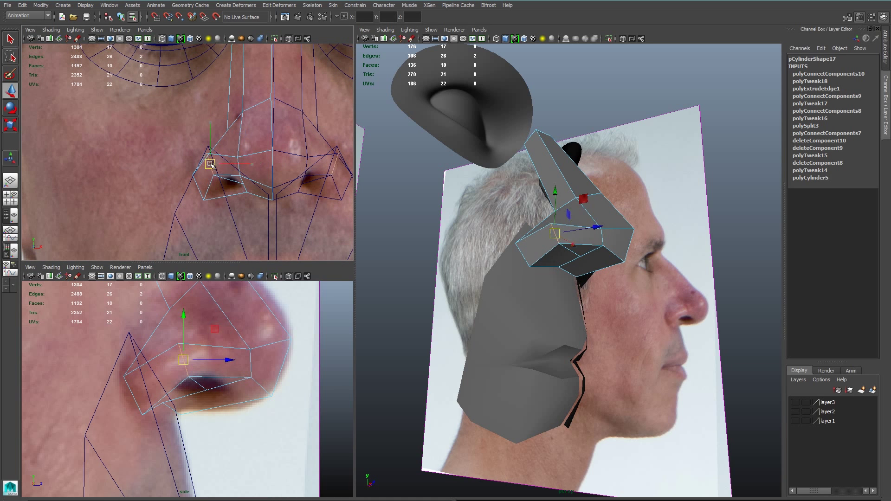
pyautogui.moveTo(244, 186); pyautogui.dragTo(223, 187, button='right')
pyautogui.keyDown('alt'); pyautogui.moveTo(603, 259); pyautogui.dragTo(582, 251); pyautogui.keyUp('alt')
pyautogui.moveTo(582, 251); pyautogui.dragTo(575, 228, button='right')
pyautogui.click(570, 247)
pyautogui.moveTo(572, 248); pyautogui.dragTo(591, 239)
# Connect the raised wing vertex to the nose's outer edge and add a division to the adjoining edge.
pyautogui.keyDown('alt'); pyautogui.moveTo(580, 265); pyautogui.dragTo(539, 275); pyautogui.keyUp('alt')
pyautogui.press('w')
pyautogui.moveTo(529, 272); pyautogui.dragTo(557, 323, button='right')
pyautogui.click(532, 248)
pyautogui.moveTo(524, 274); pyautogui.dragTo(524, 254, button='right')
pyautogui.click(516, 266)
pyautogui.keyDown('shift'); pyautogui.moveTo(518, 274); pyautogui.dragTo(518, 274, button='right'); pyautogui.keyUp('shift')
pyautogui.keyDown('shift'); pyautogui.moveTo(537, 356); pyautogui.dragTo(537, 356, button='right'); pyautogui.keyUp('shift')
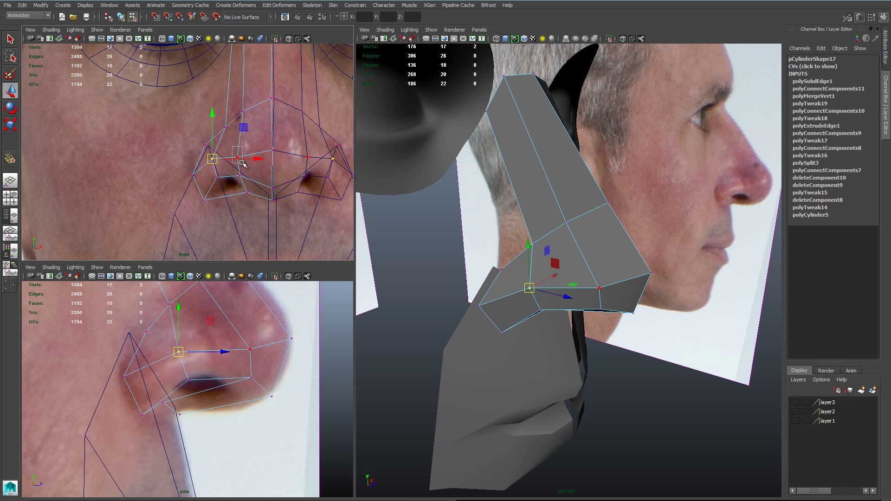
# Adjust the wing, tip and underside vertices in the side view to match the nose profile.
pyautogui.keyDown('alt'); pyautogui.moveTo(189, 331); pyautogui.dragTo(212, 351, button='middle'); pyautogui.keyUp('alt')
pyautogui.moveTo(215, 352); pyautogui.dragTo(208, 353)
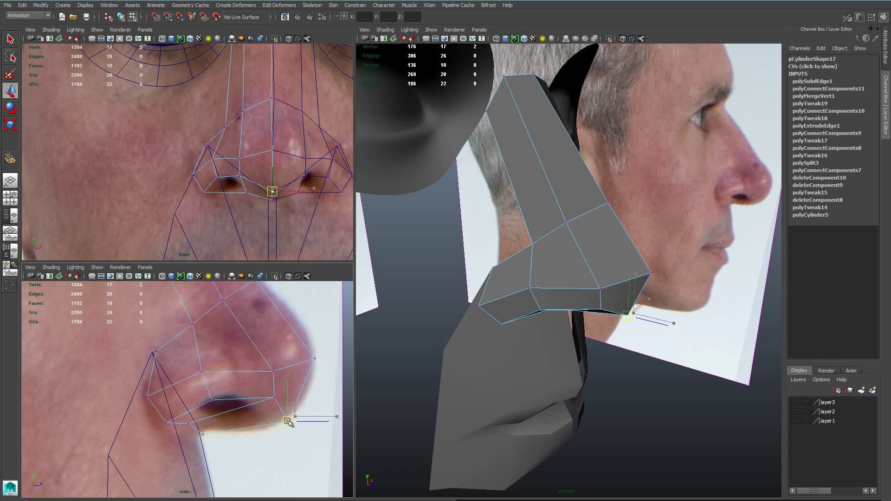
pyautogui.moveTo(317, 363); pyautogui.dragTo(317, 366)
pyautogui.keyDown('alt'); pyautogui.moveTo(287, 316); pyautogui.dragTo(292, 350, button='middle'); pyautogui.keyUp('alt')
pyautogui.click(263, 316)
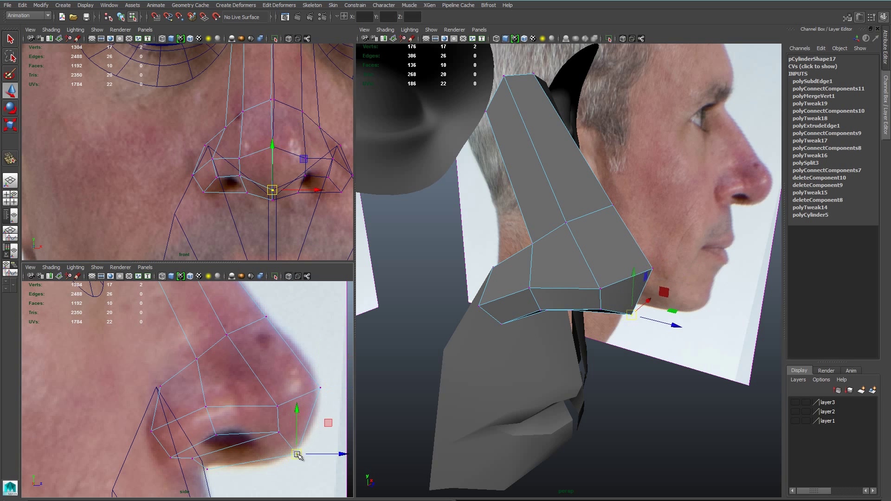
# Preview the nose and mouth meshes smoothed and examine them from several angles.
pyautogui.keyDown('alt'); pyautogui.moveTo(636, 302); pyautogui.dragTo(563, 218); pyautogui.keyUp('alt')
pyautogui.press('F8')
pyautogui.press('3')
pyautogui.click(511, 344)
pyautogui.press('3')
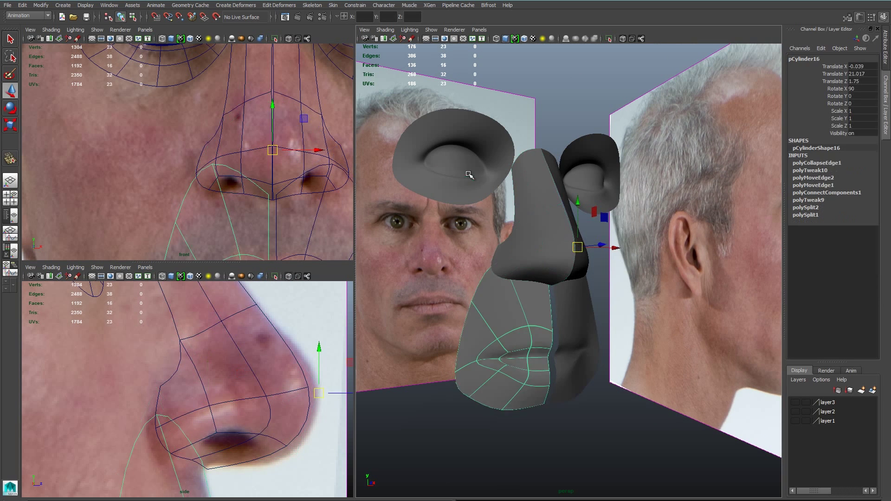
pyautogui.keyDown('alt'); pyautogui.moveTo(469, 173); pyautogui.dragTo(659, 362); pyautogui.keyUp('alt')
pyautogui.click(658, 362)
# Extrude the nostril face on the underside of the nose.
pyautogui.click(605, 262)
pyautogui.keyDown('alt'); pyautogui.moveTo(605, 280); pyautogui.dragTo(559, 251); pyautogui.keyUp('alt')
pyautogui.moveTo(559, 251); pyautogui.dragTo(561, 267, button='right')
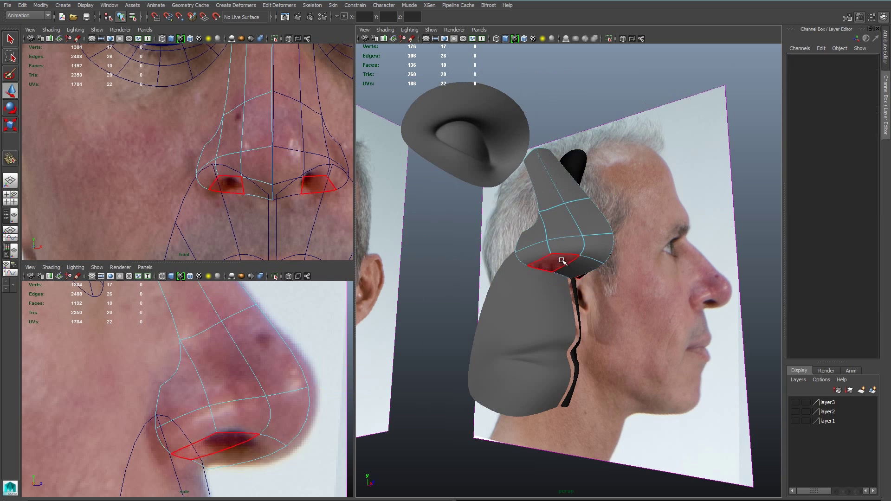
pyautogui.click(561, 261)
pyautogui.keyDown('shift'); pyautogui.moveTo(279, 352); pyautogui.dragTo(277, 375, button='right'); pyautogui.keyUp('shift')
# Shrink the extruded nostril face and fit its vertices to the nostril opening in the side view.
pyautogui.keyDown('alt'); pyautogui.moveTo(260, 445); pyautogui.dragTo(228, 404, button='middle'); pyautogui.keyUp('alt')
pyautogui.keyDown('alt'); pyautogui.moveTo(204, 409); pyautogui.dragTo(256, 413, button='right'); pyautogui.keyUp('alt')
pyautogui.press('r')
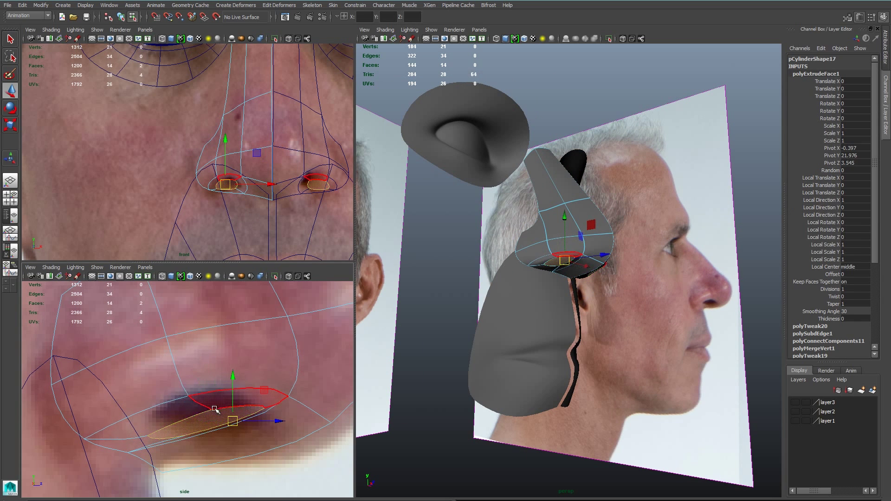
pyautogui.press('F9')
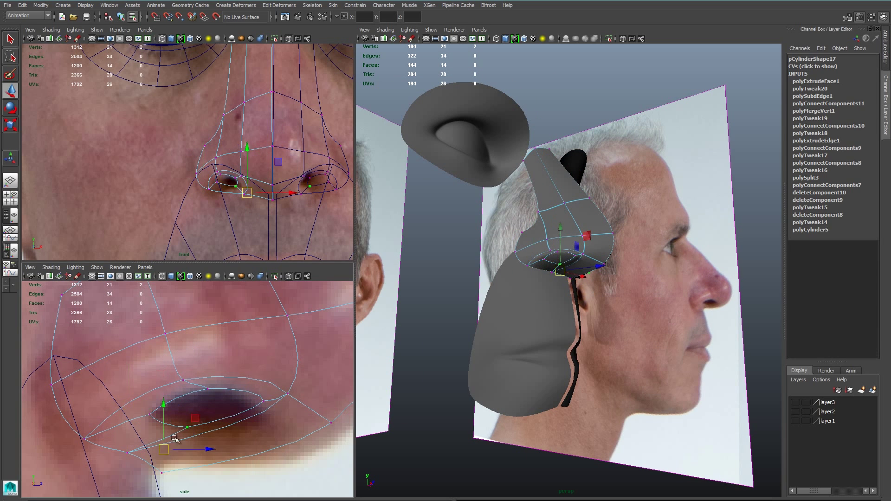
pyautogui.moveTo(357, 390); pyautogui.dragTo(353, 412)
# Reposition the edge beside the septum and the vertices around the nostril opening in the front view.
pyautogui.keyDown('alt'); pyautogui.moveTo(575, 292); pyautogui.dragTo(533, 274); pyautogui.keyUp('alt')
pyautogui.keyDown('alt'); pyautogui.moveTo(533, 275); pyautogui.dragTo(567, 283, button='right'); pyautogui.keyUp('alt')
pyautogui.press('F10')
pyautogui.click(524, 236)
pyautogui.keyDown('alt'); pyautogui.moveTo(531, 241); pyautogui.dragTo(506, 245); pyautogui.keyUp('alt')
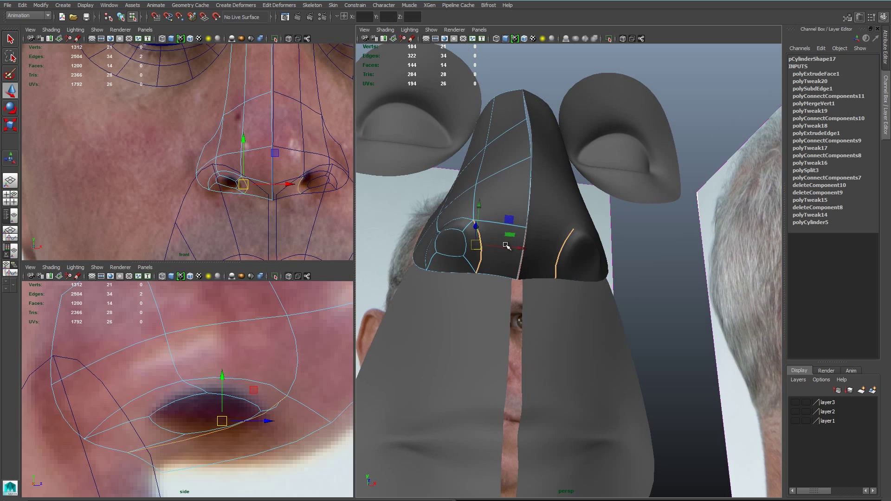
pyautogui.keyDown('alt'); pyautogui.moveTo(265, 200); pyautogui.dragTo(255, 190, button='middle'); pyautogui.keyUp('alt')
pyautogui.keyDown('alt'); pyautogui.moveTo(256, 190); pyautogui.dragTo(279, 195, button='right'); pyautogui.keyUp('alt')
pyautogui.keyDown('alt'); pyautogui.moveTo(188, 199); pyautogui.dragTo(163, 188, button='middle'); pyautogui.keyUp('alt')
pyautogui.keyDown('alt'); pyautogui.moveTo(163, 189); pyautogui.dragTo(209, 186, button='right'); pyautogui.keyUp('alt')
pyautogui.moveTo(219, 168); pyautogui.dragTo(253, 176)
pyautogui.press('F9')
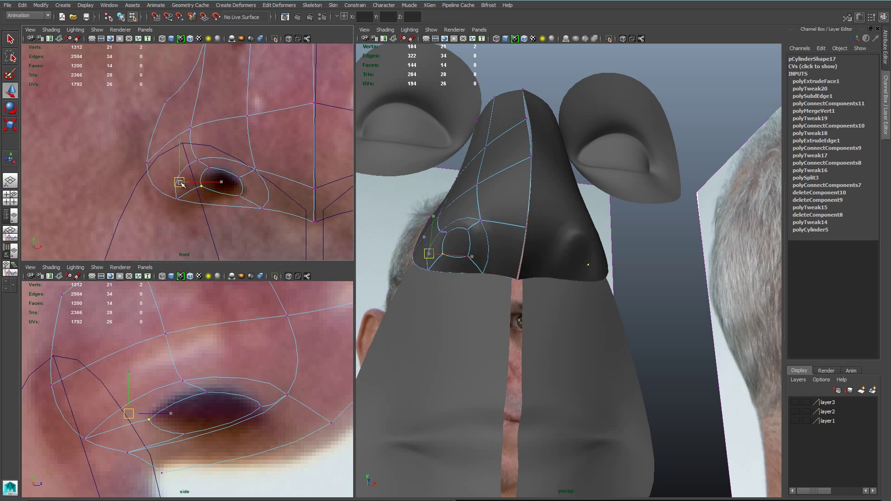
# Delete the unneeded edge beside the nostril on the underside of the nose.
pyautogui.keyDown('alt'); pyautogui.moveTo(591, 241); pyautogui.dragTo(659, 249); pyautogui.keyUp('alt')
pyautogui.moveTo(500, 261); pyautogui.dragTo(501, 252, button='right')
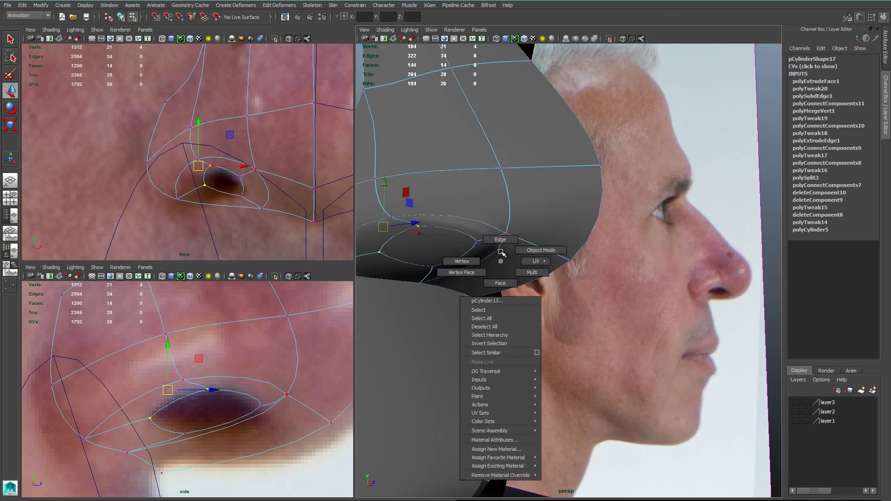
pyautogui.click(504, 270)
pyautogui.press('Delete')
# Cut new edges through the faces beside the nostril and return the nose to unsmoothed display.
pyautogui.keyDown('alt'); pyautogui.moveTo(504, 271); pyautogui.dragTo(494, 226); pyautogui.keyUp('alt')
pyautogui.press('1')
pyautogui.press('3')
pyautogui.moveTo(493, 226); pyautogui.dragTo(516, 217, button='right')
pyautogui.keyDown('shift'); pyautogui.moveTo(515, 223); pyautogui.dragTo(473, 223, button='right'); pyautogui.keyUp('shift')
pyautogui.press('Return')
pyautogui.press('1')
# Merge the stray vertex at the front of the nostril into the adjacent vertex.
pyautogui.keyDown('alt'); pyautogui.moveTo(533, 259); pyautogui.dragTo(461, 237); pyautogui.keyUp('alt')
pyautogui.moveTo(461, 237); pyautogui.dragTo(462, 258, button='right')
pyautogui.click(442, 242)
pyautogui.keyDown('alt'); pyautogui.moveTo(442, 242); pyautogui.dragTo(520, 168); pyautogui.keyUp('alt')
pyautogui.moveTo(520, 168); pyautogui.dragTo(534, 151, button='right')
pyautogui.click(507, 158)
pyautogui.moveTo(507, 157); pyautogui.dragTo(498, 151)
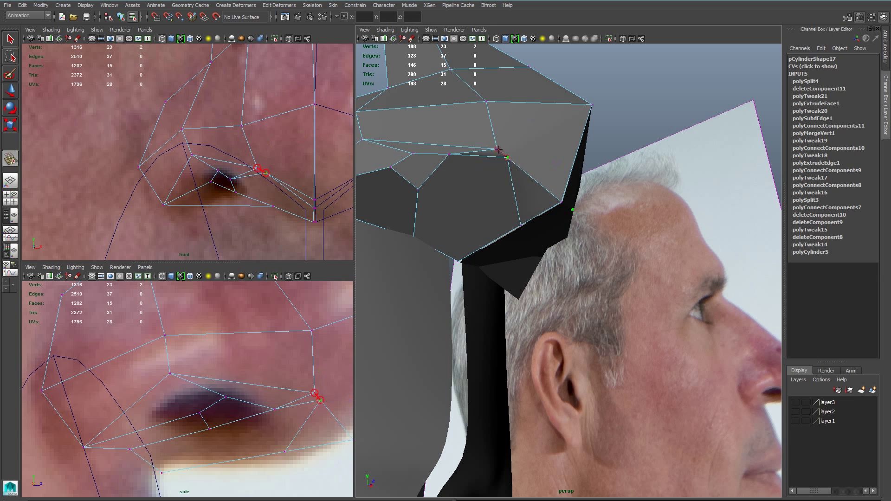
# Connect two nostril vertices to the nose's lower boundary with two new edges across the underside.
pyautogui.press('w')
pyautogui.click(448, 155)
pyautogui.keyDown('shift'); pyautogui.click(520, 226); pyautogui.keyUp('shift')
pyautogui.keyDown('shift'); pyautogui.moveTo(535, 175); pyautogui.dragTo(525, 223, button='right'); pyautogui.keyUp('shift')
pyautogui.keyDown('alt'); pyautogui.moveTo(504, 210); pyautogui.dragTo(519, 213, button='middle'); pyautogui.keyUp('alt')
pyautogui.moveTo(519, 213); pyautogui.dragTo(535, 203, button='right')
pyautogui.keyDown('shift'); pyautogui.moveTo(524, 215); pyautogui.dragTo(469, 221, button='right'); pyautogui.keyUp('shift')
pyautogui.press('w')
pyautogui.click(486, 205)
pyautogui.click(544, 261)
pyautogui.press('Return')
# Select the boundary edge on the underside of the nose next to the septum.
pyautogui.moveTo(557, 202); pyautogui.dragTo(557, 186, button='right')
pyautogui.click(573, 187)
pyautogui.click(561, 241)
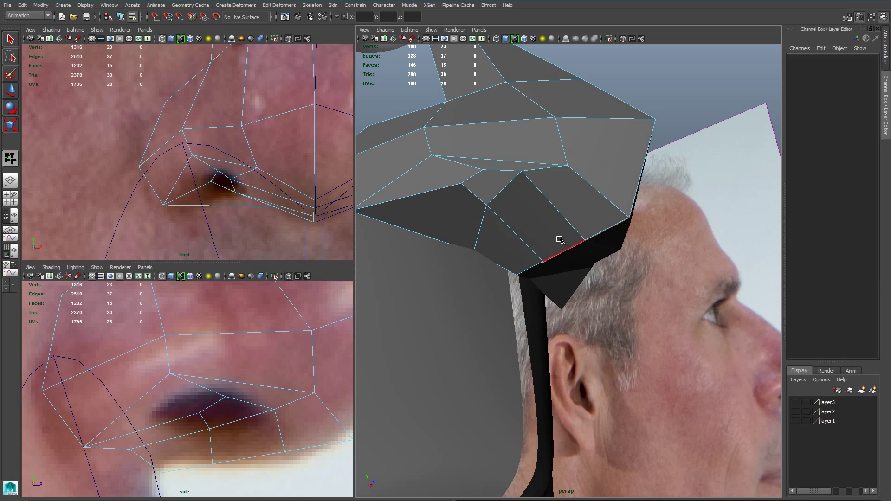
pyautogui.click(563, 251)
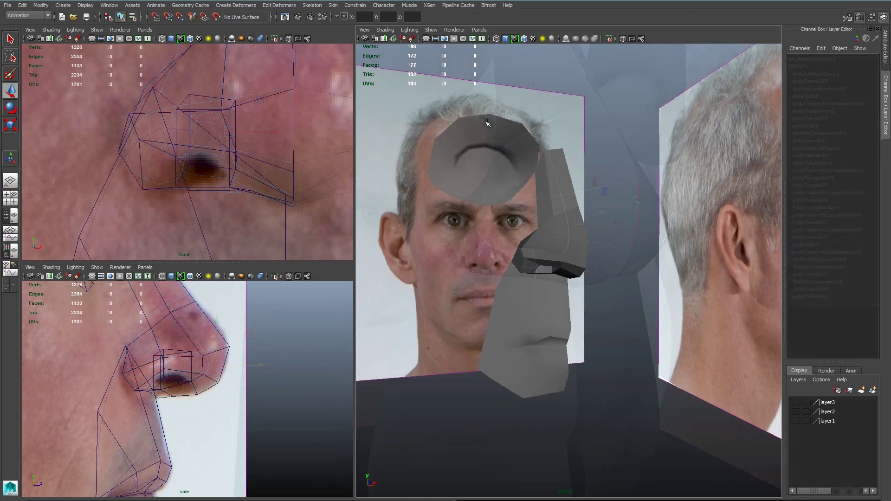
# Combine the eye, nose and mouth meshes, and move the mouth patch's upper corner vertex below the nostril in the front view.
pyautogui.keyDown('shift'); pyautogui.moveTo(544, 315); pyautogui.dragTo(534, 451, button='right'); pyautogui.keyUp('shift')
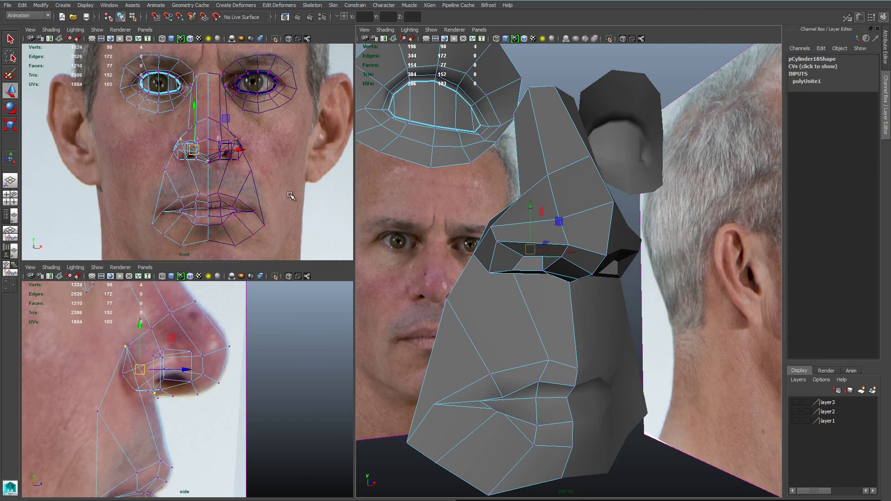
pyautogui.moveTo(173, 163); pyautogui.dragTo(173, 162)
pyautogui.keyDown('alt'); pyautogui.moveTo(188, 167); pyautogui.dragTo(260, 201, button='right'); pyautogui.keyUp('alt')
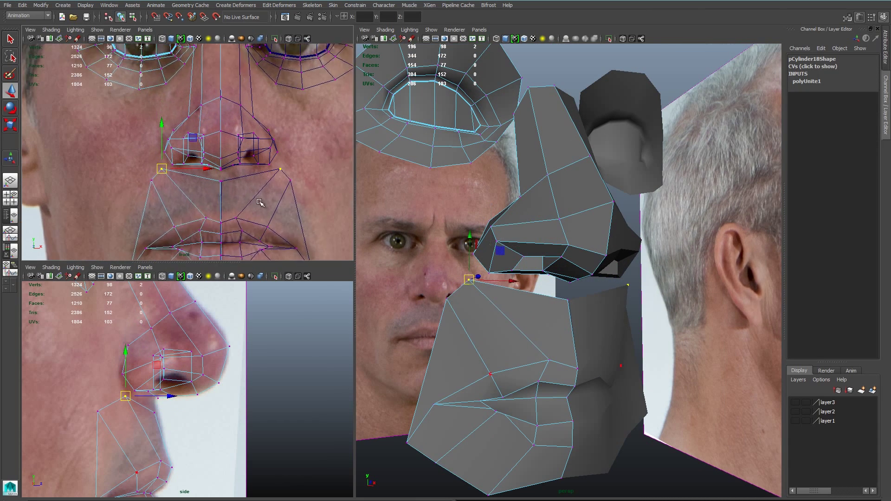
pyautogui.keyDown('alt'); pyautogui.moveTo(260, 201); pyautogui.dragTo(278, 156, button='middle'); pyautogui.keyUp('alt')
pyautogui.click(169, 136)
pyautogui.moveTo(169, 136); pyautogui.dragTo(162, 148)
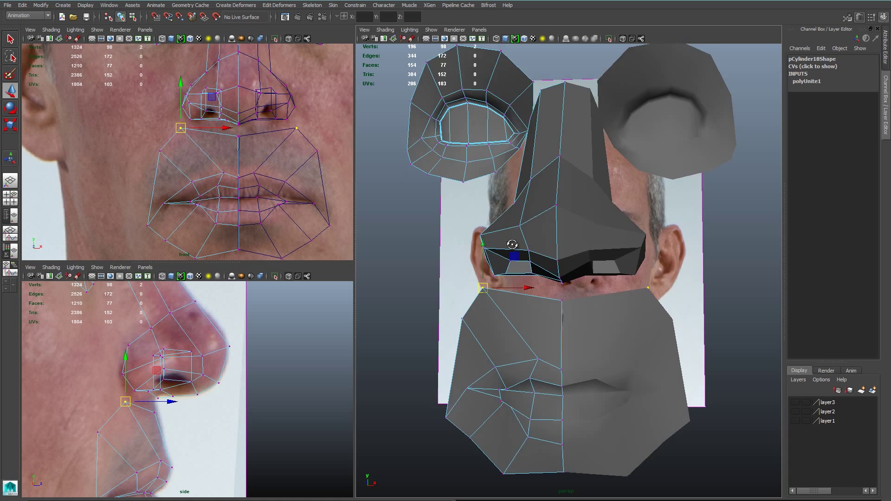
# Cut a vertical edge through the upper lip patch beside the centre line.
pyautogui.keyDown('alt'); pyautogui.moveTo(510, 302); pyautogui.dragTo(534, 327); pyautogui.keyUp('alt')
pyautogui.moveTo(534, 327); pyautogui.dragTo(545, 340, button='right')
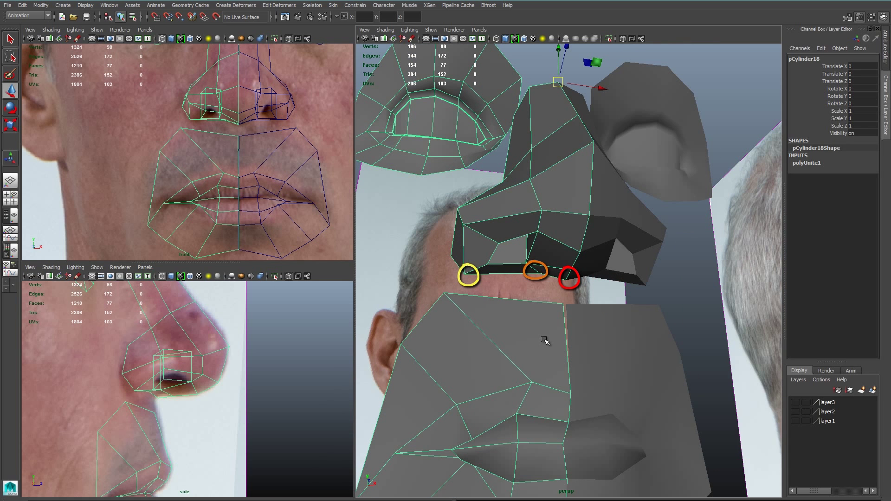
pyautogui.moveTo(545, 341); pyautogui.dragTo(514, 330, button='right')
pyautogui.press('Return')
# Merge the upper lip patch's top vertices beside the centre line with the matching vertices on the underside of the nose.
pyautogui.press('w')
pyautogui.keyDown('alt'); pyautogui.moveTo(541, 330); pyautogui.dragTo(544, 311); pyautogui.keyUp('alt')
pyautogui.moveTo(519, 284); pyautogui.dragTo(545, 313)
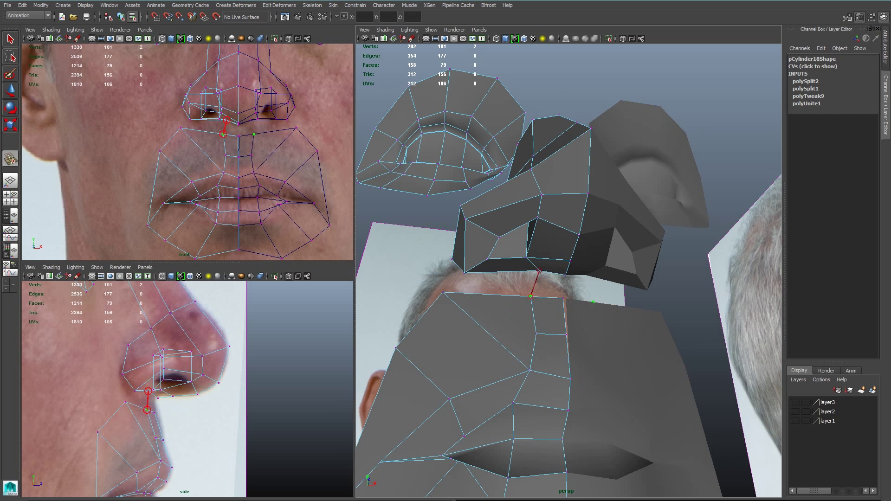
pyautogui.moveTo(540, 271); pyautogui.dragTo(540, 271)
pyautogui.keyDown('alt'); pyautogui.moveTo(570, 305); pyautogui.dragTo(561, 277); pyautogui.keyUp('alt')
# Move the centre and neighbouring upper lip vertices in the side view to follow the profile between nose and lip.
pyautogui.press('w')
pyautogui.keyDown('alt'); pyautogui.moveTo(561, 279); pyautogui.dragTo(520, 392); pyautogui.keyUp('alt')
pyautogui.press('3')
pyautogui.press('1')
pyautogui.click(562, 392)
pyautogui.keyDown('alt'); pyautogui.moveTo(266, 474); pyautogui.dragTo(279, 399, button='middle'); pyautogui.keyUp('alt')
pyautogui.keyDown('alt'); pyautogui.moveTo(279, 399); pyautogui.dragTo(316, 399, button='right'); pyautogui.keyUp('alt')
pyautogui.keyDown('alt'); pyautogui.moveTo(287, 371); pyautogui.dragTo(281, 450, button='middle'); pyautogui.keyUp('alt')
pyautogui.moveTo(246, 418); pyautogui.dragTo(237, 418)
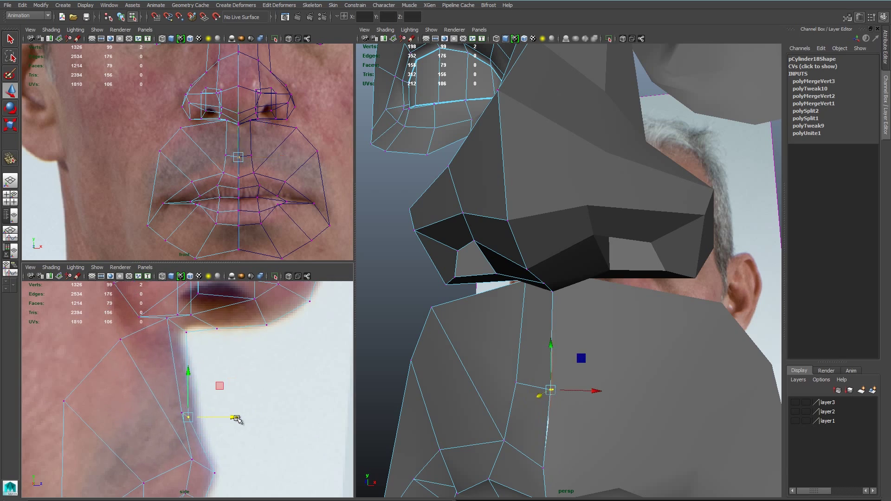
pyautogui.moveTo(193, 459); pyautogui.dragTo(199, 456)
pyautogui.keyDown('alt'); pyautogui.moveTo(599, 258); pyautogui.dragTo(629, 257); pyautogui.keyUp('alt')
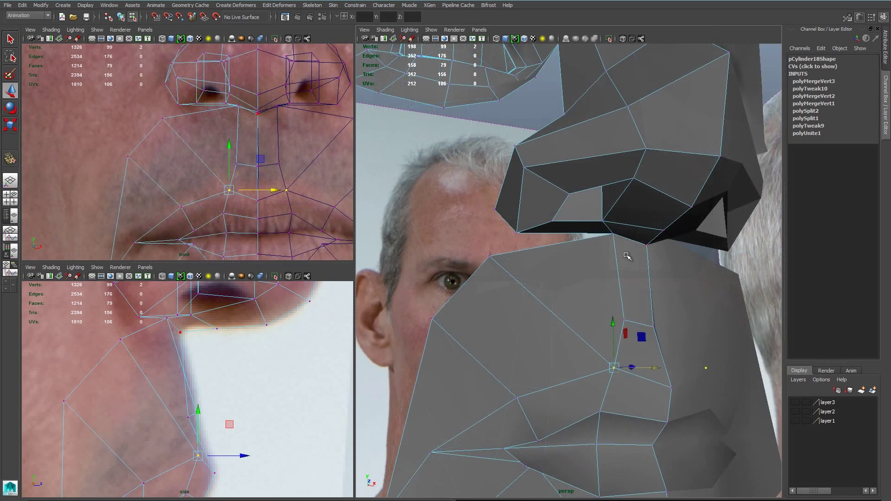
# Cut a horizontal edge row across the top of the upper lip and merge its outer vertex with the nostril's outer corner.
pyautogui.moveTo(629, 257); pyautogui.dragTo(646, 242, button='right')
pyautogui.keyDown('shift'); pyautogui.moveTo(635, 261); pyautogui.dragTo(579, 352, button='right'); pyautogui.keyUp('shift')
pyautogui.click(583, 241)
pyautogui.moveTo(572, 258); pyautogui.dragTo(540, 259, button='right')
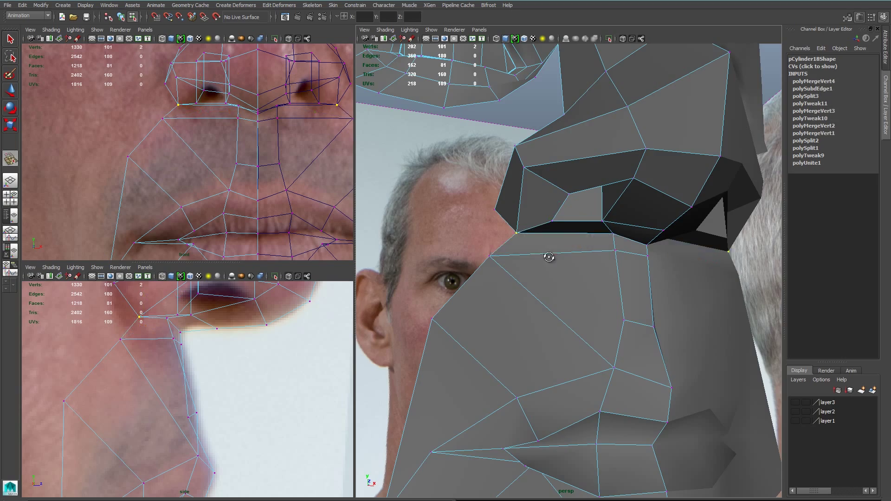
# Adjust the vertices of the new row under the nose to the side reference.
pyautogui.keyDown('alt'); pyautogui.moveTo(549, 257); pyautogui.dragTo(469, 259); pyautogui.keyUp('alt')
pyautogui.press('w')
pyautogui.moveTo(604, 258); pyautogui.dragTo(563, 303)
pyautogui.keyDown('alt'); pyautogui.moveTo(228, 343); pyautogui.dragTo(230, 365, button='middle'); pyautogui.keyUp('alt')
pyautogui.keyDown('alt'); pyautogui.moveTo(230, 365); pyautogui.dragTo(246, 364, button='right'); pyautogui.keyUp('alt')
pyautogui.moveTo(222, 355); pyautogui.dragTo(218, 355)
pyautogui.keyDown('alt'); pyautogui.moveTo(554, 274); pyautogui.dragTo(708, 258); pyautogui.keyUp('alt')
pyautogui.moveTo(174, 356); pyautogui.dragTo(177, 361)
# Move the nostril's outer corner vertex to the wing crease in the side view and show the mesh smoothed.
pyautogui.moveTo(97, 338); pyautogui.dragTo(128, 370)
pyautogui.keyDown('alt'); pyautogui.moveTo(161, 396); pyautogui.dragTo(228, 448, button='middle'); pyautogui.keyUp('alt')
pyautogui.keyDown('shift'); pyautogui.moveTo(158, 370); pyautogui.dragTo(168, 369, button='middle'); pyautogui.keyUp('shift')
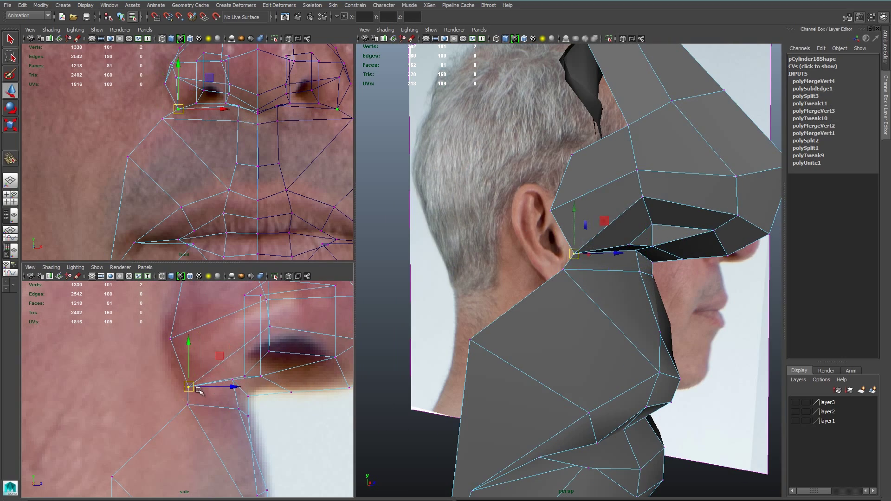
pyautogui.keyDown('alt'); pyautogui.moveTo(596, 290); pyautogui.dragTo(569, 289); pyautogui.keyUp('alt')
pyautogui.keyDown('alt'); pyautogui.moveTo(569, 289); pyautogui.dragTo(558, 287, button='right'); pyautogui.keyUp('alt')
pyautogui.keyDown('alt'); pyautogui.moveTo(548, 297); pyautogui.dragTo(605, 303); pyautogui.keyUp('alt')
pyautogui.press('3')
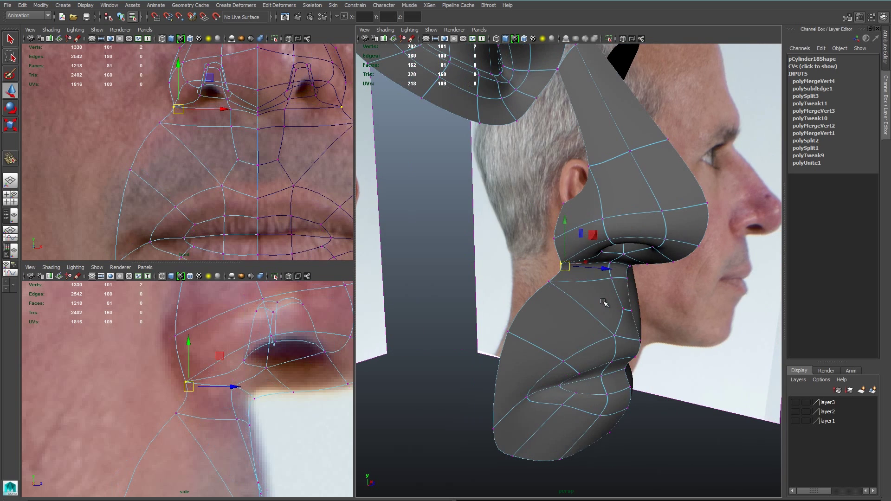
# Extrude the boundary edges along the nostril wing outward and shift the new edges in the front view.
pyautogui.click(575, 191)
pyautogui.click(577, 193)
pyautogui.keyDown('shift'); pyautogui.click(557, 225); pyautogui.keyUp('shift')
pyautogui.keyDown('shift'); pyautogui.moveTo(584, 242); pyautogui.dragTo(539, 242, button='right'); pyautogui.keyUp('shift')
pyautogui.moveTo(573, 162); pyautogui.dragTo(566, 154)
pyautogui.press('w')
pyautogui.keyDown('alt'); pyautogui.moveTo(186, 83); pyautogui.dragTo(213, 169, button='middle'); pyautogui.keyUp('alt')
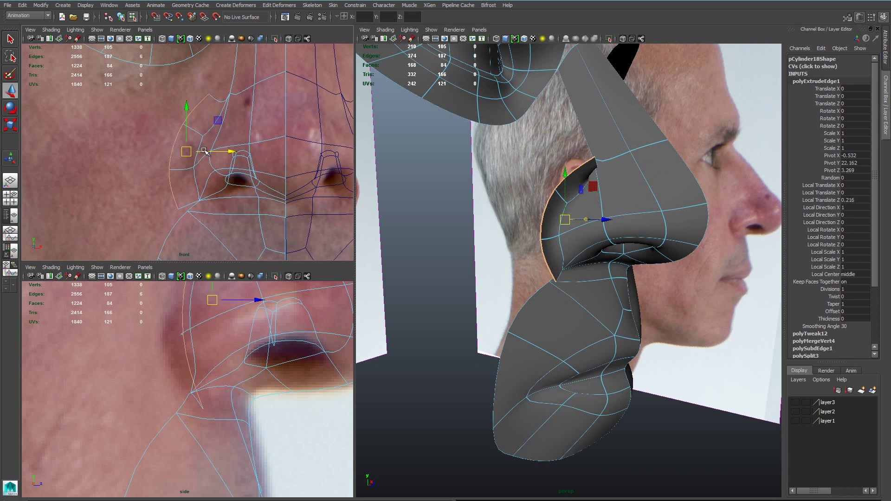
pyautogui.moveTo(187, 151); pyautogui.dragTo(190, 151)
# Move the extruded nostril wing vertices in the front and side views to follow the crease around the wing.
pyautogui.moveTo(217, 98); pyautogui.dragTo(198, 96, button='right')
pyautogui.click(215, 115)
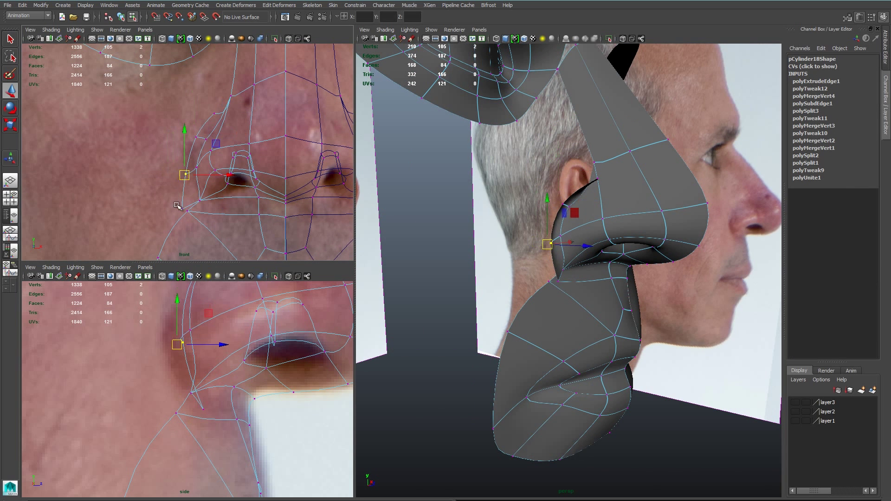
pyautogui.click(196, 134)
pyautogui.click(185, 175)
pyautogui.moveTo(226, 383); pyautogui.dragTo(202, 385)
pyautogui.click(176, 201)
pyautogui.keyDown('alt'); pyautogui.moveTo(248, 432); pyautogui.dragTo(266, 377, button='middle'); pyautogui.keyUp('alt')
pyautogui.moveTo(270, 379); pyautogui.dragTo(224, 378)
pyautogui.click(196, 167)
pyautogui.keyDown('alt'); pyautogui.moveTo(235, 323); pyautogui.dragTo(247, 388, button='middle'); pyautogui.keyUp('alt')
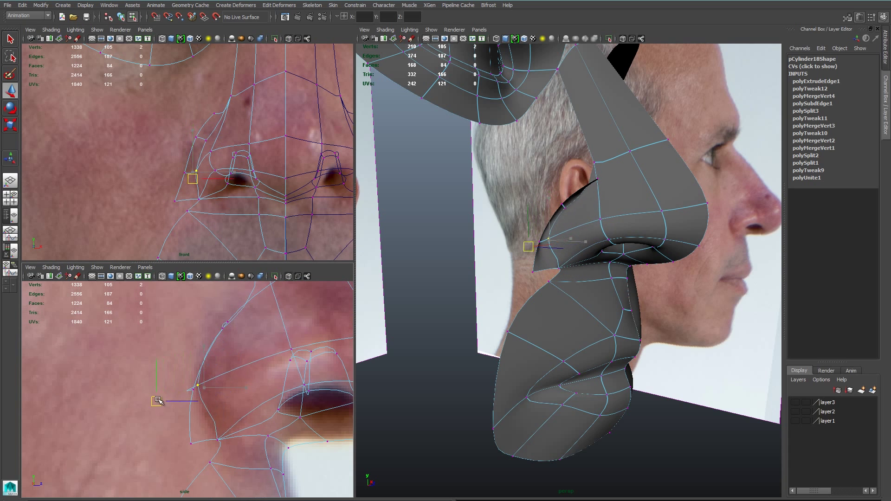
pyautogui.moveTo(218, 321); pyautogui.dragTo(222, 305)
# Refine the upper and middle vertices of the nostril wing border in the front view.
pyautogui.moveTo(673, 260)
pyautogui.keyDown('alt'); pyautogui.mouseDown()
pyautogui.moveTo(566, 262)
pyautogui.moveTo(679, 257)
pyautogui.mouseUp(); pyautogui.keyUp('alt')
pyautogui.click(613, 180)
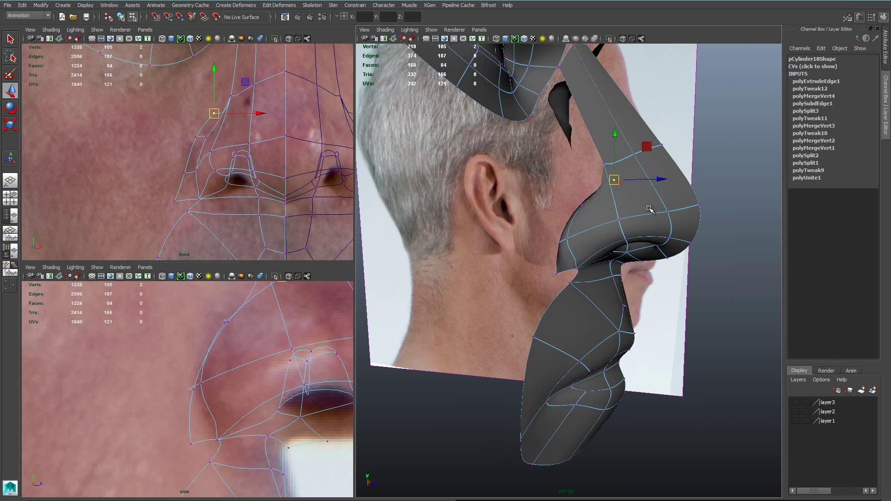
pyautogui.keyDown('alt'); pyautogui.moveTo(622, 204); pyautogui.dragTo(570, 220); pyautogui.keyUp('alt')
pyautogui.click(195, 137)
pyautogui.moveTo(243, 137); pyautogui.dragTo(238, 135)
pyautogui.click(184, 173)
pyautogui.moveTo(231, 174); pyautogui.dragTo(228, 178)
# Extrude the upper lip patch's side edge outward below the nostril wing and fit the new vertices to the cheek fold.
pyautogui.click(501, 295)
pyautogui.hotkey('ctrl', 'e')
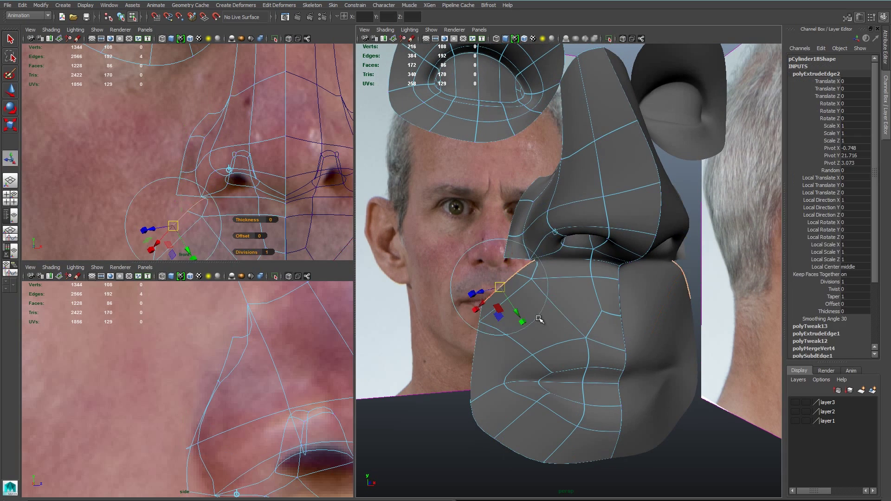
pyautogui.moveTo(169, 227); pyautogui.dragTo(176, 195)
pyautogui.keyDown('alt'); pyautogui.moveTo(176, 195); pyautogui.dragTo(190, 135, button='middle'); pyautogui.keyUp('alt')
pyautogui.press('w')
pyautogui.click(177, 114)
pyautogui.click(160, 168)
pyautogui.moveTo(160, 168)
pyautogui.mouseDown()
pyautogui.moveTo(181, 149)
pyautogui.moveTo(158, 185)
pyautogui.mouseUp()
pyautogui.scroll(-5, 222, 377)
pyautogui.moveTo(233, 373); pyautogui.dragTo(243, 372)
pyautogui.moveTo(220, 430); pyautogui.dragTo(231, 433)
# Extrude the boundary edge beside the mouth corner outward and place the new vertices on the cheek in the front view.
pyautogui.keyDown('alt'); pyautogui.moveTo(501, 297); pyautogui.dragTo(548, 260); pyautogui.keyUp('alt')
pyautogui.click(504, 258)
pyautogui.keyDown('shift'); pyautogui.moveTo(541, 285); pyautogui.dragTo(541, 306, button='right'); pyautogui.keyUp('shift')
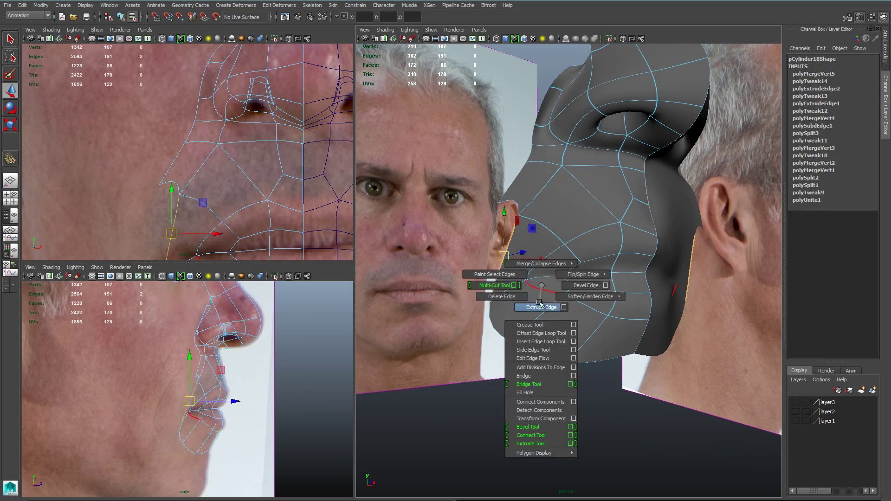
pyautogui.moveTo(171, 234); pyautogui.dragTo(149, 258)
pyautogui.keyDown('alt'); pyautogui.moveTo(195, 223); pyautogui.dragTo(181, 121, button='middle'); pyautogui.keyUp('alt')
pyautogui.click(156, 168)
pyautogui.moveTo(154, 169); pyautogui.dragTo(172, 145)
pyautogui.keyDown('alt'); pyautogui.moveTo(548, 279); pyautogui.dragTo(603, 260); pyautogui.keyUp('alt')
# Extrude the mouth patch's bottom edges down to the chin and align the new edges to the front reference.
pyautogui.click(260, 128)
pyautogui.keyDown('shift'); pyautogui.moveTo(297, 189); pyautogui.dragTo(297, 211, button='right'); pyautogui.keyUp('shift')
pyautogui.moveTo(226, 65); pyautogui.dragTo(229, 136)
pyautogui.moveTo(274, 157)
pyautogui.mouseDown()
pyautogui.moveTo(297, 209)
pyautogui.moveTo(283, 167)
pyautogui.mouseUp()
pyautogui.click(283, 199)
pyautogui.click(229, 206)
pyautogui.moveTo(227, 163); pyautogui.dragTo(188, 176)
# Connect the chin's vertical edges with a horizontal edge row and move the centre vertices to the side profile.
pyautogui.keyDown('alt'); pyautogui.moveTo(180, 476); pyautogui.dragTo(173, 362, button='middle'); pyautogui.keyUp('alt')
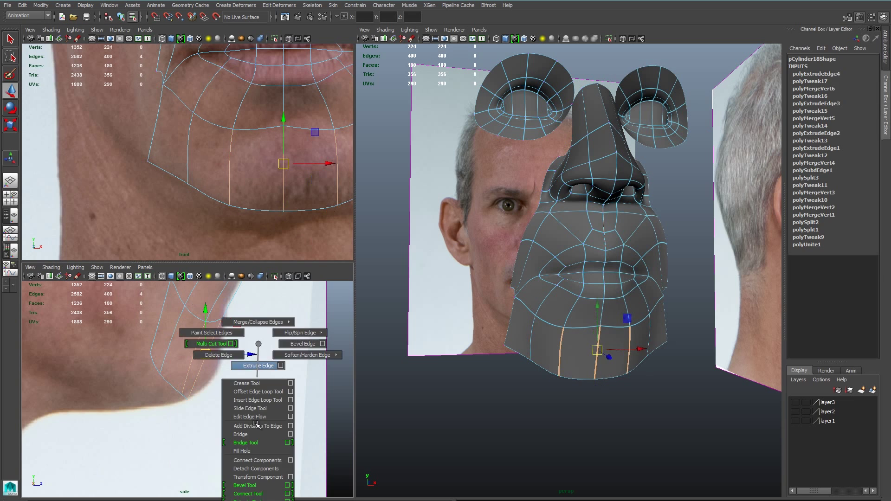
pyautogui.moveTo(201, 322); pyautogui.dragTo(165, 325, button='right')
pyautogui.click(218, 371)
pyautogui.press('3')
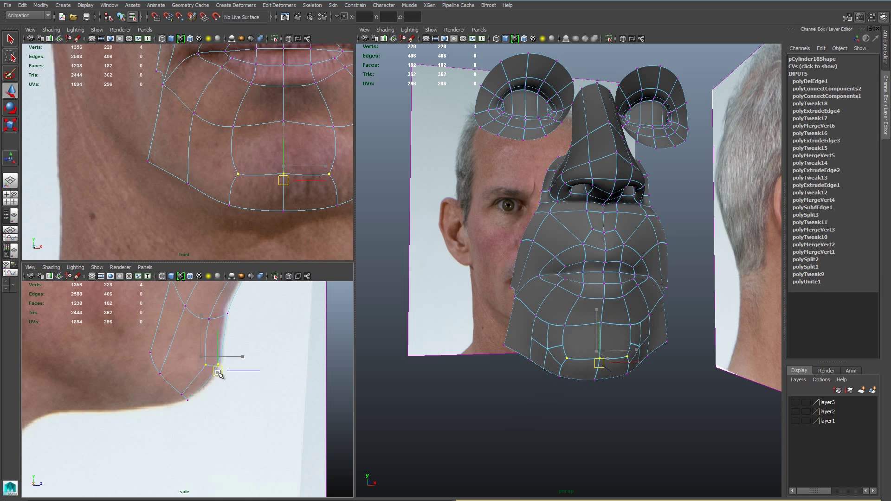
# Reposition the remaining chin vertices in the side view to round the chin along the reference.
pyautogui.moveTo(191, 374); pyautogui.dragTo(187, 371)
pyautogui.keyDown('alt'); pyautogui.moveTo(190, 367); pyautogui.dragTo(196, 439, button='middle'); pyautogui.keyUp('alt')
pyautogui.moveTo(204, 377)
pyautogui.mouseDown()
pyautogui.moveTo(238, 397)
pyautogui.moveTo(217, 376)
pyautogui.mouseUp()
pyautogui.moveTo(220, 427); pyautogui.dragTo(230, 445)
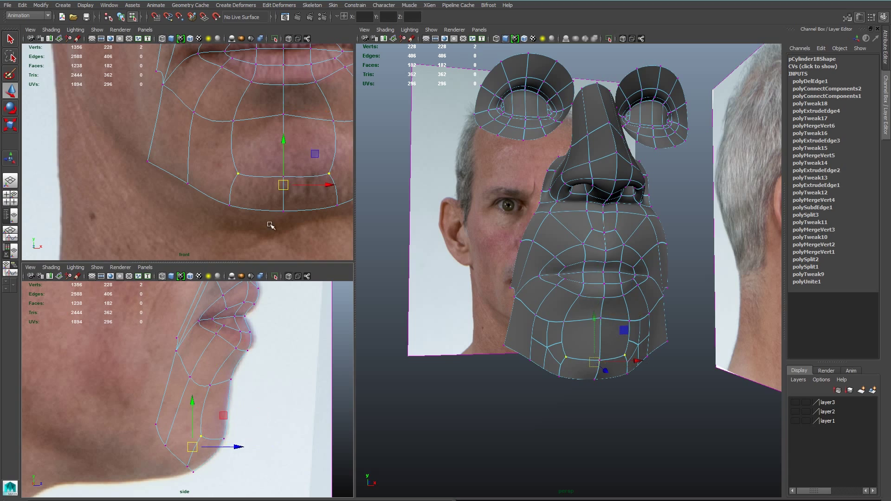
pyautogui.moveTo(237, 126); pyautogui.dragTo(238, 127)
# Adjust the outer vertices of the lower cheek and jaw corner, and select the jaw's side boundary edge.
pyautogui.keyDown('alt'); pyautogui.moveTo(457, 409); pyautogui.dragTo(479, 283); pyautogui.keyUp('alt')
pyautogui.click(493, 270)
pyautogui.moveTo(494, 225); pyautogui.dragTo(494, 221)
pyautogui.keyDown('alt'); pyautogui.moveTo(499, 228); pyautogui.dragTo(553, 328); pyautogui.keyUp('alt')
pyautogui.click(558, 345)
pyautogui.moveTo(599, 344)
pyautogui.keyDown('alt'); pyautogui.mouseDown()
pyautogui.moveTo(581, 347)
pyautogui.moveTo(603, 345)
pyautogui.mouseUp(); pyautogui.keyUp('alt')
pyautogui.moveTo(588, 353); pyautogui.dragTo(486, 345)
pyautogui.press('F8')
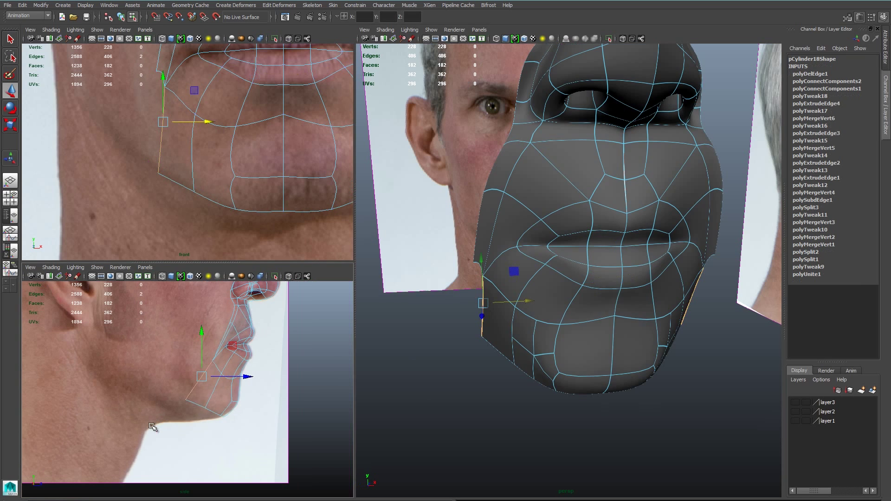
# Cut the horizontal chin row through to the jaw's side boundary and extrude the lowest boundary edge back along the jawline.
pyautogui.keyDown('shift'); pyautogui.moveTo(233, 315); pyautogui.dragTo(194, 318, button='right'); pyautogui.keyUp('shift')
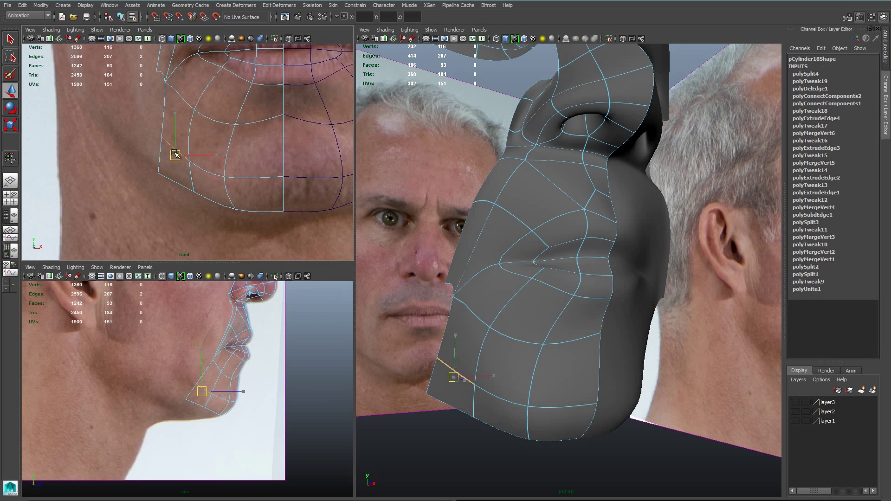
pyautogui.keyDown('shift'); pyautogui.moveTo(204, 319); pyautogui.dragTo(216, 397, button='right'); pyautogui.keyUp('shift')
pyautogui.hotkey('ctrl', 'e')
pyautogui.press('w')
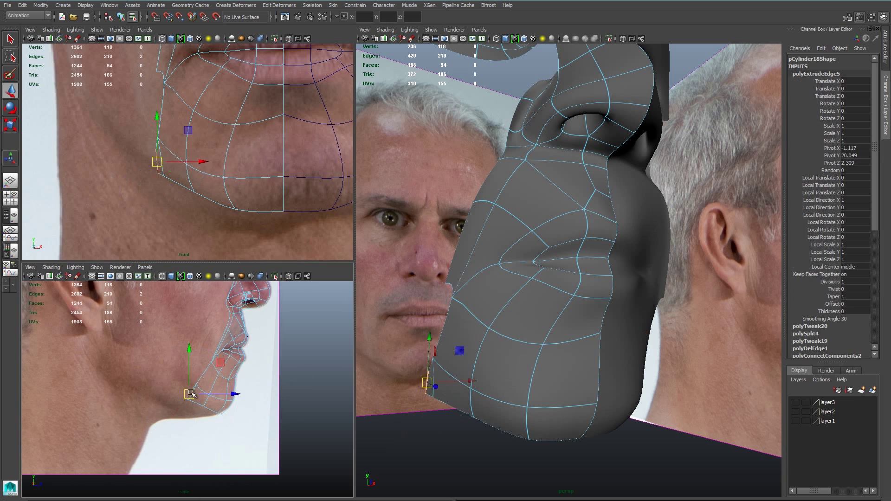
pyautogui.moveTo(132, 366); pyautogui.dragTo(132, 367)
# Move the extruded jaw vertices outward onto the jawline in the front view.
pyautogui.keyDown('alt'); pyautogui.moveTo(195, 104); pyautogui.dragTo(279, 194, button='middle'); pyautogui.keyUp('alt')
pyautogui.moveTo(282, 185); pyautogui.dragTo(163, 171)
pyautogui.moveTo(180, 181); pyautogui.dragTo(147, 180, button='right')
pyautogui.moveTo(153, 152); pyautogui.dragTo(168, 168)
pyautogui.moveTo(206, 160); pyautogui.dragTo(216, 159)
# Extrude the jaw strip's end edge again, back and up toward the earlobe in the side view.
pyautogui.moveTo(147, 369); pyautogui.dragTo(147, 348, button='right')
pyautogui.click(129, 363)
pyautogui.hotkey('ctrl', 'e')
pyautogui.press('w')
pyautogui.moveTo(130, 362); pyautogui.dragTo(111, 352)
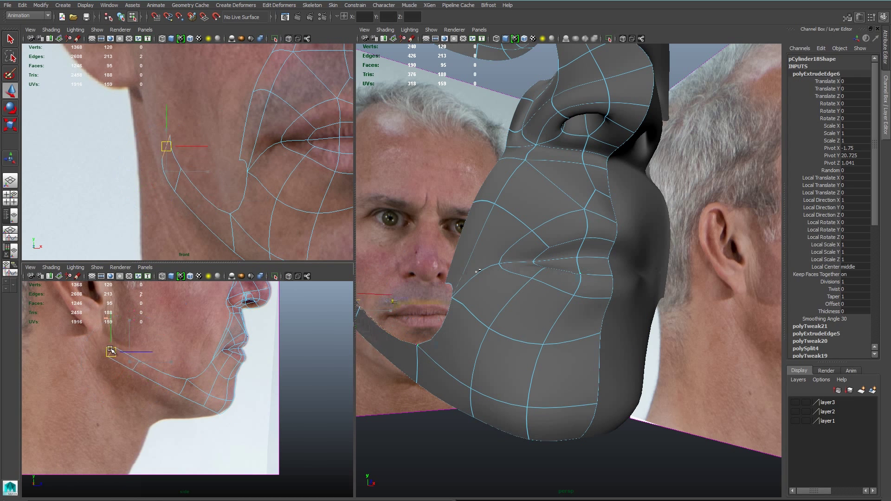
# Place the jaw strip's end vertices below the earlobe in the side view and on the face contour in the front view.
pyautogui.keyDown('alt'); pyautogui.moveTo(113, 353); pyautogui.dragTo(189, 407, button='middle'); pyautogui.keyUp('alt')
pyautogui.keyDown('alt'); pyautogui.moveTo(189, 407); pyautogui.dragTo(210, 428, button='right'); pyautogui.keyUp('alt')
pyautogui.moveTo(180, 329); pyautogui.dragTo(160, 330, button='right')
pyautogui.moveTo(181, 401); pyautogui.dragTo(196, 418)
pyautogui.moveTo(217, 123); pyautogui.dragTo(194, 123)
pyautogui.keyDown('alt'); pyautogui.moveTo(193, 123); pyautogui.dragTo(225, 185, button='middle'); pyautogui.keyUp('alt')
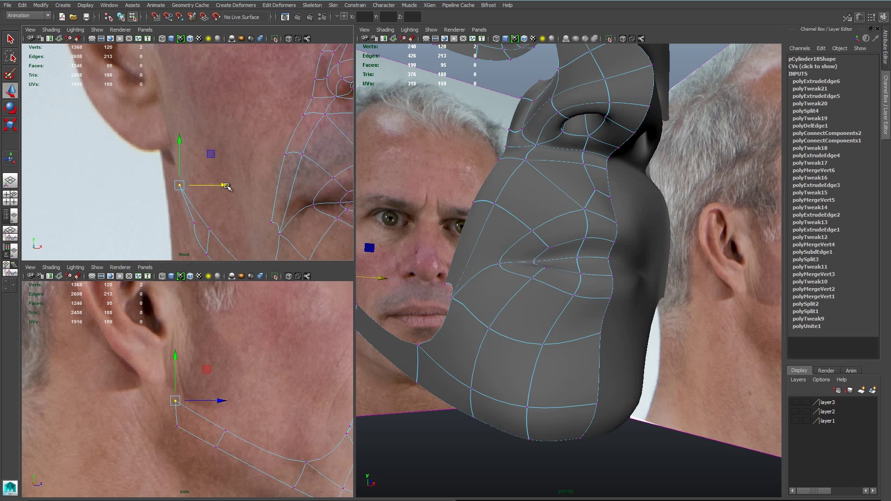
pyautogui.moveTo(176, 401); pyautogui.dragTo(170, 383)
pyautogui.click(177, 426)
pyautogui.moveTo(239, 224); pyautogui.dragTo(230, 224)
pyautogui.keyDown('alt'); pyautogui.moveTo(230, 225); pyautogui.dragTo(204, 197, button='right'); pyautogui.keyUp('alt')
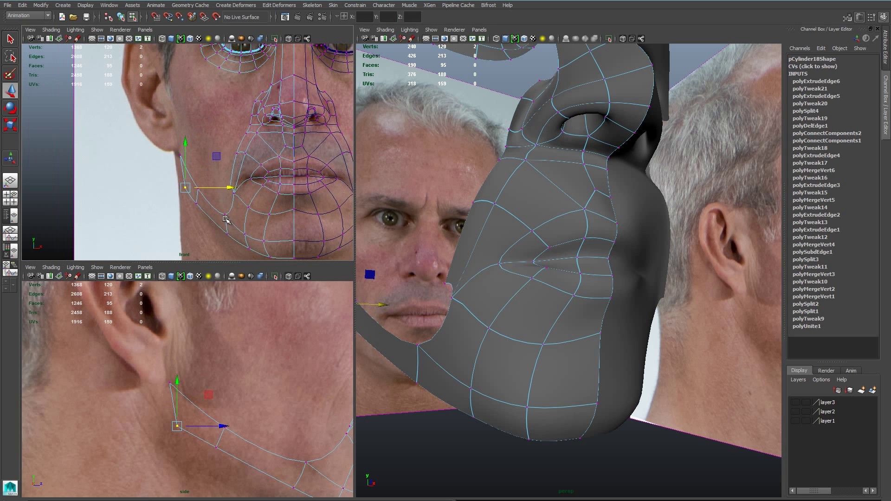
pyautogui.moveTo(227, 234); pyautogui.dragTo(226, 236)
pyautogui.keyDown('alt'); pyautogui.moveTo(259, 390); pyautogui.dragTo(231, 311, button='middle'); pyautogui.keyUp('alt')
pyautogui.click(307, 430)
# Extrude the strip's end edge up in front of the ear and position its top vertices at eye height beside the temple.
pyautogui.keyDown('alt'); pyautogui.moveTo(171, 326); pyautogui.dragTo(183, 386, button='middle'); pyautogui.keyUp('alt')
pyautogui.moveTo(183, 386); pyautogui.dragTo(185, 365, button='right')
pyautogui.click(183, 387)
pyautogui.keyDown('alt'); pyautogui.moveTo(223, 390); pyautogui.dragTo(190, 343, button='right'); pyautogui.keyUp('alt')
pyautogui.keyDown('alt'); pyautogui.moveTo(189, 344); pyautogui.dragTo(197, 398, button='middle'); pyautogui.keyUp('alt')
pyautogui.moveTo(184, 356); pyautogui.dragTo(162, 356, button='right')
pyautogui.click(182, 355)
pyautogui.moveTo(182, 354); pyautogui.dragTo(176, 361)
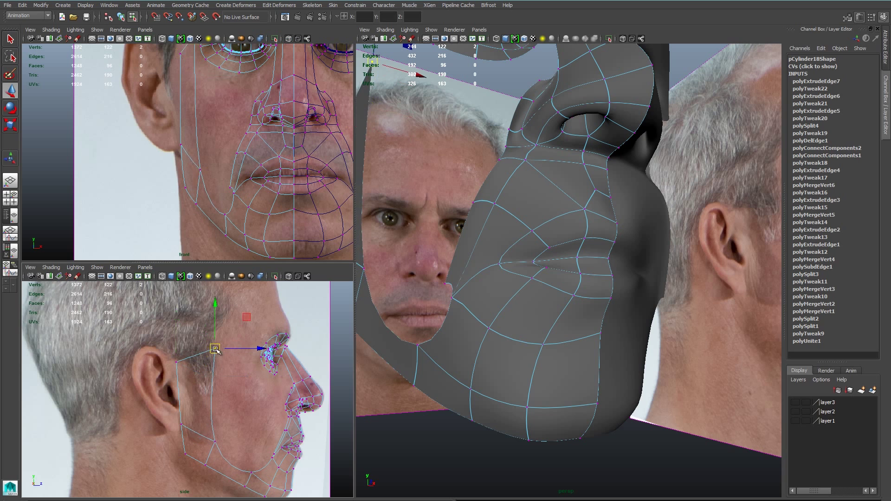
pyautogui.press('f')
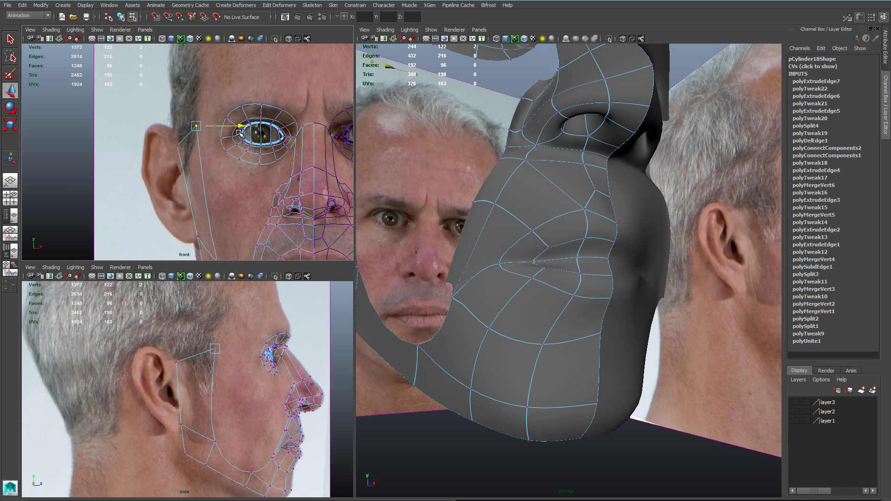
# Connect the long edges of the strip in front of the ear with a cross edge and move it to the face contour.
pyautogui.moveTo(183, 177); pyautogui.dragTo(184, 156, button='right')
pyautogui.moveTo(181, 178); pyautogui.dragTo(223, 183)
pyautogui.keyDown('shift'); pyautogui.moveTo(227, 181); pyautogui.dragTo(229, 300, button='right'); pyautogui.keyUp('shift')
pyautogui.moveTo(246, 199); pyautogui.dragTo(244, 200)
pyautogui.keyDown('alt'); pyautogui.moveTo(188, 217); pyautogui.dragTo(199, 155, button='middle'); pyautogui.keyUp('alt')
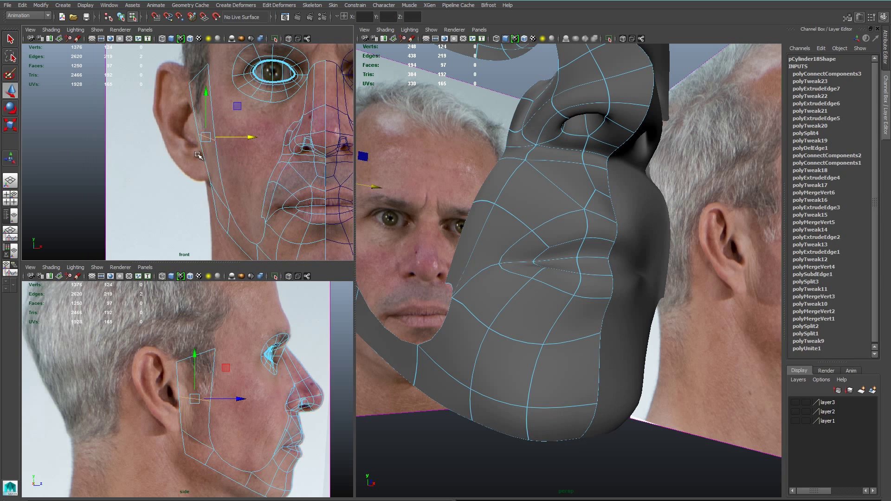
# Add a second cross edge to the strip in front of the ear and adjust its top edge sideways in the front view.
pyautogui.moveTo(199, 155); pyautogui.dragTo(232, 165)
pyautogui.press('g')
pyautogui.keyDown('alt'); pyautogui.moveTo(236, 126); pyautogui.dragTo(241, 162, button='middle'); pyautogui.keyUp('alt')
pyautogui.click(204, 110)
pyautogui.moveTo(254, 110); pyautogui.dragTo(254, 108)
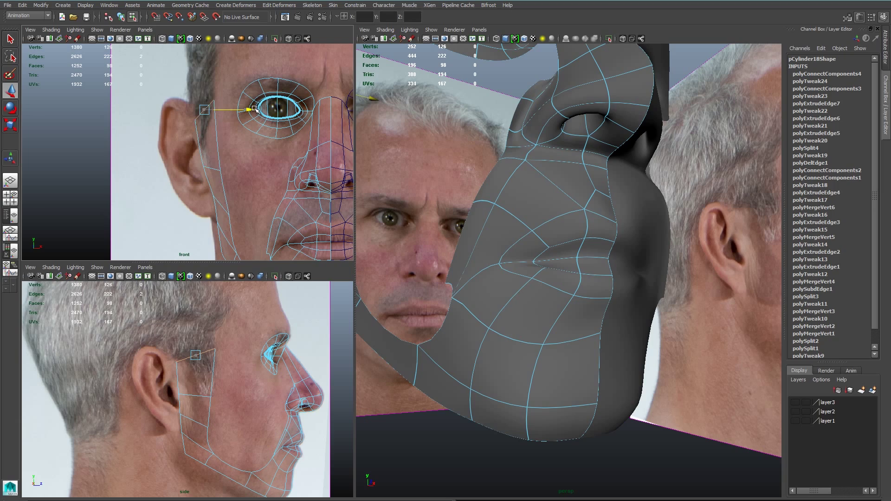
# Shift the middle cross edge of the strip in front of the ear sideways to follow the face contour in the front view.
pyautogui.moveTo(214, 173); pyautogui.dragTo(214, 171)
pyautogui.moveTo(226, 144); pyautogui.dragTo(198, 144, button='right')
pyautogui.click(222, 170)
pyautogui.moveTo(265, 175); pyautogui.dragTo(262, 175)
pyautogui.keyDown('alt'); pyautogui.moveTo(558, 291); pyautogui.dragTo(520, 301, button='right'); pyautogui.keyUp('alt')
pyautogui.keyDown('alt'); pyautogui.moveTo(520, 301); pyautogui.dragTo(506, 288); pyautogui.keyUp('alt')
pyautogui.keyDown('alt'); pyautogui.moveTo(506, 288); pyautogui.dragTo(591, 318, button='right'); pyautogui.keyUp('alt')
pyautogui.keyDown('alt'); pyautogui.moveTo(591, 318); pyautogui.dragTo(608, 321); pyautogui.keyUp('alt')
# Extrude the front border edges of the strip in front of the ear forward onto the cheek in the side view.
pyautogui.moveTo(239, 168); pyautogui.dragTo(239, 144, button='right')
pyautogui.click(212, 167)
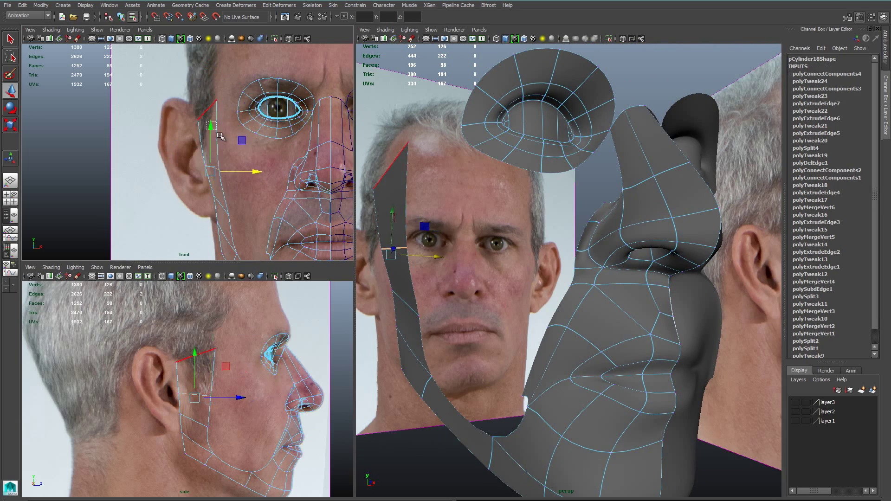
pyautogui.keyDown('shift'); pyautogui.click(208, 438); pyautogui.keyUp('shift')
pyautogui.keyDown('shift'); pyautogui.moveTo(250, 368); pyautogui.dragTo(252, 392, button='right'); pyautogui.keyUp('shift')
pyautogui.moveTo(211, 401); pyautogui.dragTo(245, 407)
pyautogui.keyDown('alt'); pyautogui.moveTo(245, 407); pyautogui.dragTo(262, 430, button='right'); pyautogui.keyUp('alt')
pyautogui.keyDown('alt'); pyautogui.moveTo(262, 430); pyautogui.dragTo(266, 355, button='middle'); pyautogui.keyUp('alt')
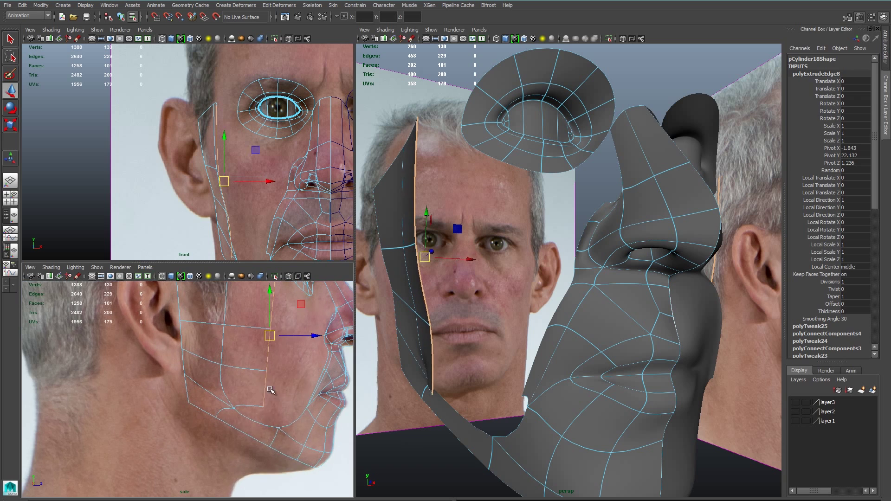
# Connect the long edges of the jaw strip with a cross edge just below the new cheek strip.
pyautogui.moveTo(266, 355); pyautogui.dragTo(239, 355, button='right')
pyautogui.press('1')
pyautogui.click(263, 406)
pyautogui.moveTo(258, 426); pyautogui.dragTo(259, 403, button='right')
pyautogui.moveTo(258, 448); pyautogui.dragTo(276, 432)
pyautogui.keyDown('shift'); pyautogui.moveTo(269, 372); pyautogui.dragTo(251, 355, button='right'); pyautogui.keyUp('shift')
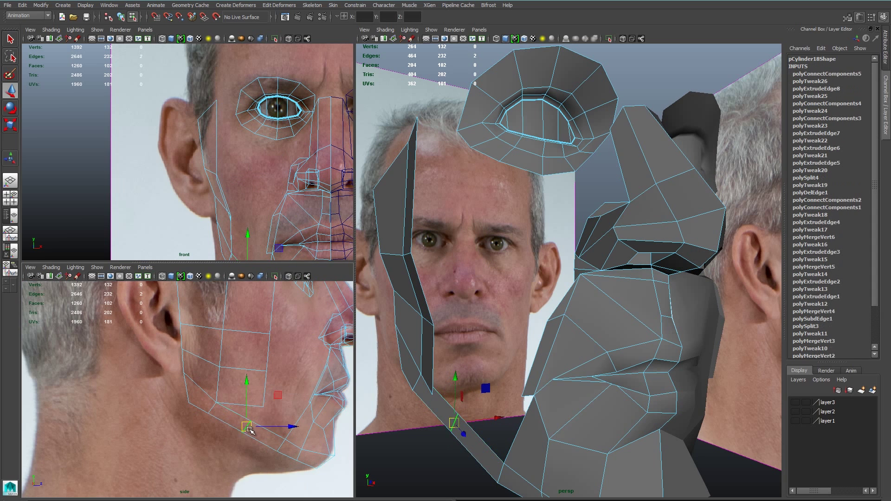
# Adjust the jaw strip's new cross edge sideways in the front view.
pyautogui.keyDown('alt'); pyautogui.moveTo(251, 205); pyautogui.dragTo(278, 218, button='right'); pyautogui.keyUp('alt')
pyautogui.keyDown('alt'); pyautogui.moveTo(279, 219); pyautogui.dragTo(265, 116, button='middle'); pyautogui.keyUp('alt')
pyautogui.moveTo(293, 209); pyautogui.dragTo(292, 209)
# Move the cheek strip's front vertices inward and merge its lower front corner with the new vertex on the jaw strip.
pyautogui.moveTo(267, 353); pyautogui.dragTo(247, 347, button='right')
pyautogui.moveTo(287, 412); pyautogui.dragTo(255, 302)
pyautogui.keyDown('alt'); pyautogui.moveTo(258, 304); pyautogui.dragTo(255, 352, button='middle'); pyautogui.keyUp('alt')
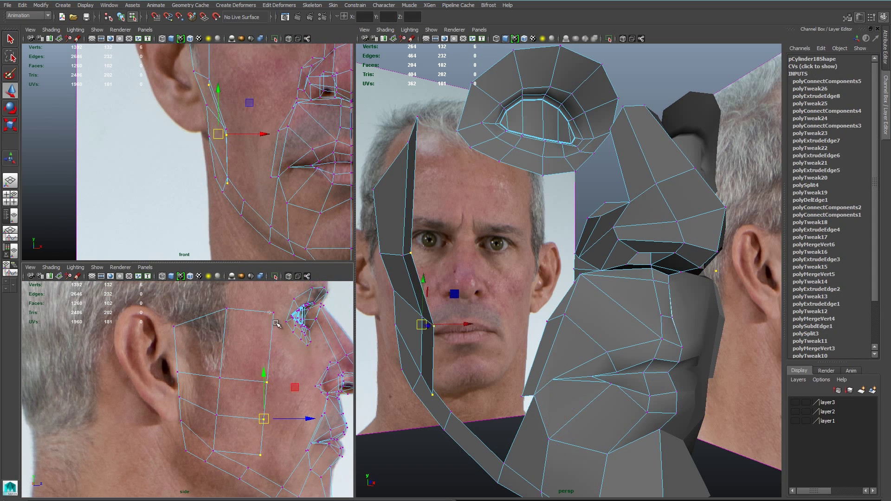
pyautogui.keyDown('shift'); pyautogui.click(273, 313); pyautogui.keyUp('shift')
pyautogui.moveTo(261, 454); pyautogui.dragTo(263, 478)
pyautogui.keyDown('shift'); pyautogui.moveTo(272, 428); pyautogui.dragTo(267, 365, button='right'); pyautogui.keyUp('shift')
# Place the cheek strip's middle and lower front vertices on the cheek using the side and front views.
pyautogui.click(261, 312)
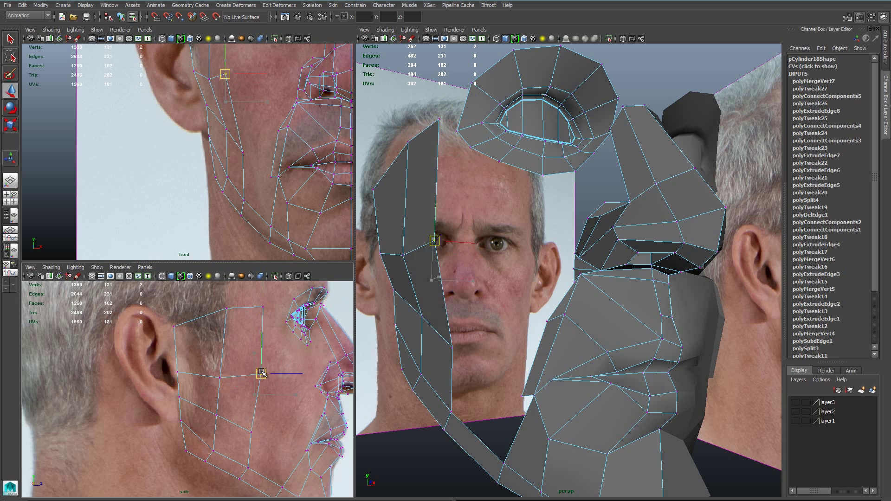
pyautogui.moveTo(217, 371); pyautogui.dragTo(217, 368)
pyautogui.keyDown('alt'); pyautogui.moveTo(234, 97); pyautogui.dragTo(244, 193, button='middle'); pyautogui.keyUp('alt')
pyautogui.moveTo(257, 162); pyautogui.dragTo(253, 162)
pyautogui.keyDown('alt'); pyautogui.moveTo(281, 164); pyautogui.dragTo(287, 91, button='middle'); pyautogui.keyUp('alt')
pyautogui.click(258, 175)
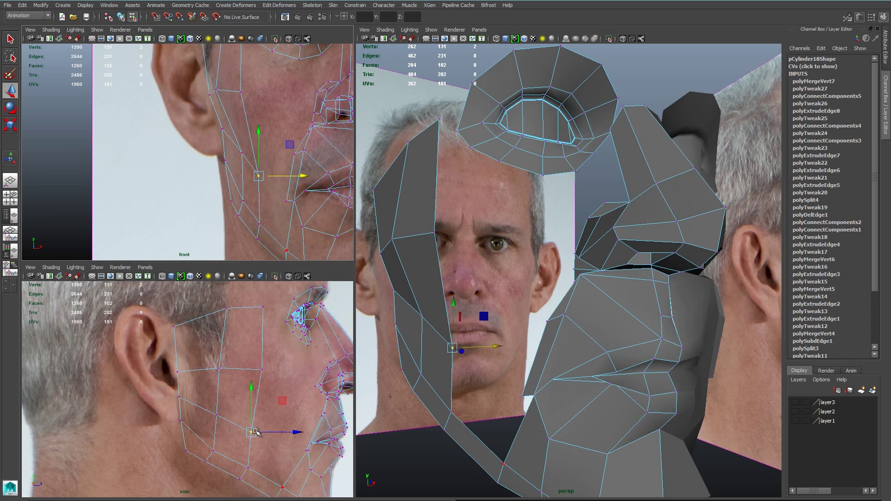
pyautogui.click(217, 416)
pyautogui.moveTo(251, 432); pyautogui.dragTo(297, 407)
# Adjust the cheek strip's top front vertex at the temple and the vertex below it sideways and in depth.
pyautogui.click(241, 133)
pyautogui.keyDown('alt'); pyautogui.moveTo(288, 99); pyautogui.dragTo(289, 163, button='middle'); pyautogui.keyUp('alt')
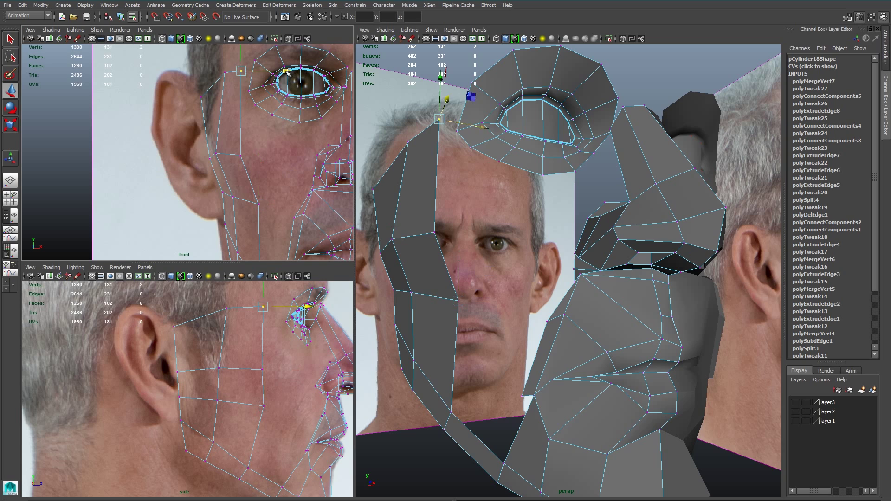
pyautogui.moveTo(318, 370); pyautogui.dragTo(318, 370)
pyautogui.moveTo(286, 156); pyautogui.dragTo(288, 156)
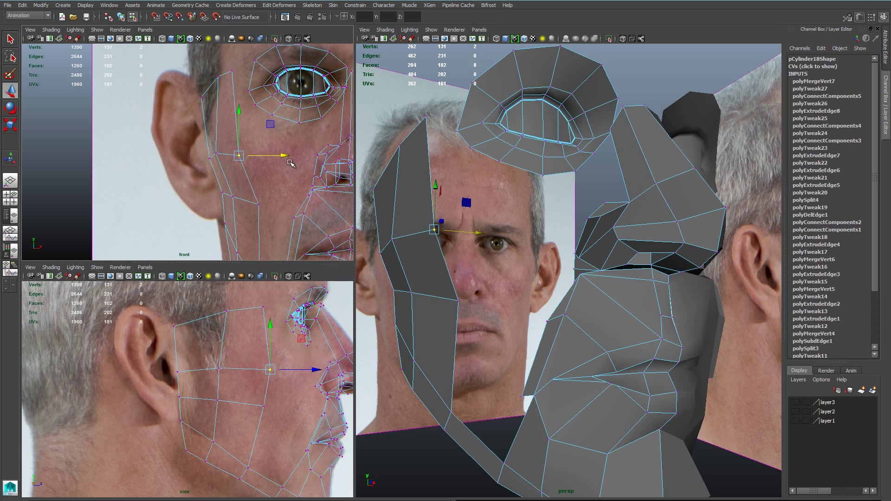
# Turn on the smooth preview of the head mesh and examine the cheek strip and face from an angle.
pyautogui.keyDown('alt'); pyautogui.moveTo(299, 190); pyautogui.dragTo(289, 129, button='middle'); pyautogui.keyUp('alt')
pyautogui.keyDown('alt'); pyautogui.moveTo(290, 128); pyautogui.dragTo(270, 129, button='right'); pyautogui.keyUp('alt')
pyautogui.keyDown('alt'); pyautogui.moveTo(543, 385); pyautogui.dragTo(479, 388, button='right'); pyautogui.keyUp('alt')
pyautogui.press('3')
pyautogui.press('F8')
pyautogui.click(480, 388)
pyautogui.keyDown('alt'); pyautogui.moveTo(480, 388); pyautogui.dragTo(492, 341); pyautogui.keyUp('alt')
pyautogui.press('F8')
# Select the lower border edges of the eye patch and extrude them.
pyautogui.click(512, 307)
pyautogui.moveTo(585, 295); pyautogui.dragTo(650, 311)
pyautogui.moveTo(544, 307); pyautogui.dragTo(543, 286, button='right')
pyautogui.keyDown('alt'); pyautogui.moveTo(543, 286); pyautogui.dragTo(588, 265); pyautogui.keyUp('alt')
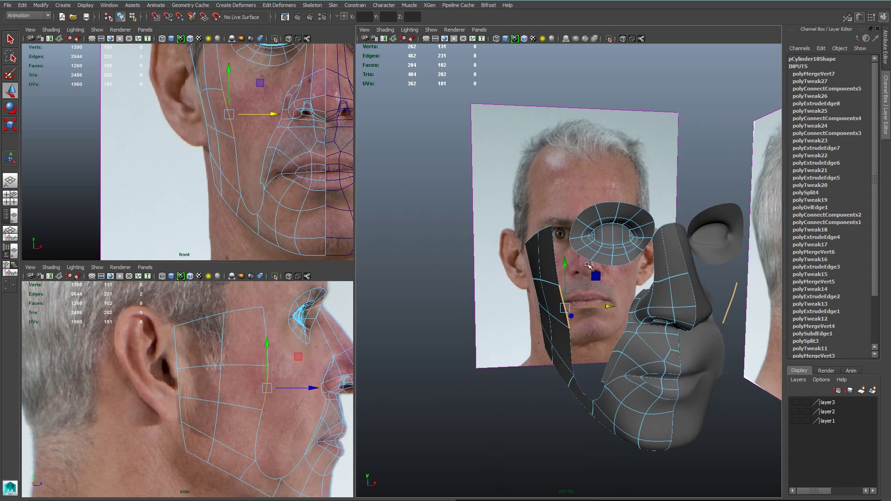
pyautogui.keyDown('shift'); pyautogui.click(625, 265); pyautogui.keyUp('shift')
pyautogui.keyDown('shift'); pyautogui.click(638, 260); pyautogui.keyUp('shift')
pyautogui.keyDown('alt'); pyautogui.moveTo(574, 283); pyautogui.dragTo(599, 293, button='right'); pyautogui.keyUp('alt')
pyautogui.keyDown('shift'); pyautogui.moveTo(600, 293); pyautogui.dragTo(600, 314, button='right'); pyautogui.keyUp('shift')
# Scale the extruded under-eye edges outward from a snapped pivot and position them on the upper cheek in the front view.
pyautogui.press('r')
pyautogui.press('d')
pyautogui.press('v')
pyautogui.moveTo(621, 246); pyautogui.dragTo(673, 190)
pyautogui.keyDown('alt'); pyautogui.moveTo(288, 72); pyautogui.dragTo(253, 164, button='middle'); pyautogui.keyUp('alt')
pyautogui.keyDown('alt'); pyautogui.moveTo(252, 164); pyautogui.dragTo(274, 165, button='right'); pyautogui.keyUp('alt')
pyautogui.press('w')
pyautogui.moveTo(236, 162); pyautogui.dragTo(234, 170)
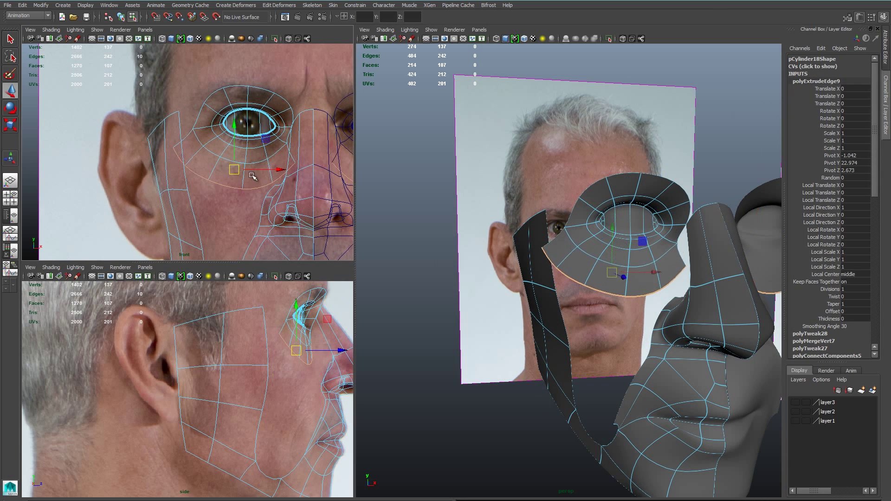
# Merge the vertices at the under-eye strip's inner end and merge the eye patch's inner corner with the top of the nose.
pyautogui.keyDown('alt'); pyautogui.moveTo(525, 324); pyautogui.dragTo(567, 341, button='right'); pyautogui.keyUp('alt')
pyautogui.keyDown('alt'); pyautogui.moveTo(566, 341); pyautogui.dragTo(575, 318); pyautogui.keyUp('alt')
pyautogui.moveTo(605, 213); pyautogui.dragTo(576, 210, button='right')
pyautogui.moveTo(583, 196); pyautogui.dragTo(609, 226)
pyautogui.keyDown('shift'); pyautogui.moveTo(604, 213); pyautogui.dragTo(571, 187, button='right'); pyautogui.keyUp('shift')
pyautogui.moveTo(598, 165); pyautogui.dragTo(621, 182)
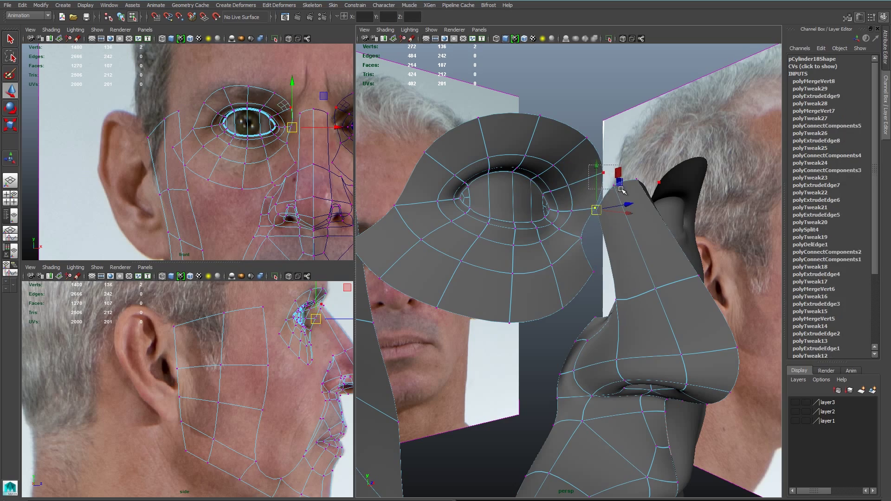
pyautogui.keyDown('shift'); pyautogui.moveTo(607, 204); pyautogui.dragTo(572, 188, button='right'); pyautogui.keyUp('shift')
# Select the outer row of faces below the eye and adjust its position in the front view.
pyautogui.moveTo(650, 226)
pyautogui.keyDown('alt'); pyautogui.mouseDown()
pyautogui.moveTo(611, 229)
pyautogui.moveTo(643, 228)
pyautogui.mouseUp(); pyautogui.keyUp('alt')
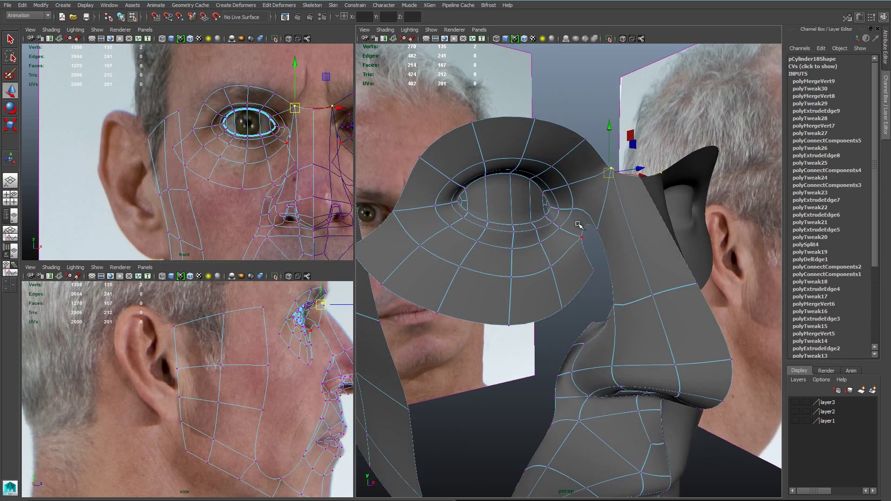
pyautogui.moveTo(577, 223); pyautogui.dragTo(605, 245)
pyautogui.keyDown('alt'); pyautogui.moveTo(606, 245); pyautogui.dragTo(568, 264); pyautogui.keyUp('alt')
pyautogui.click(567, 281)
pyautogui.keyDown('shift'); pyautogui.click(534, 292); pyautogui.keyUp('shift')
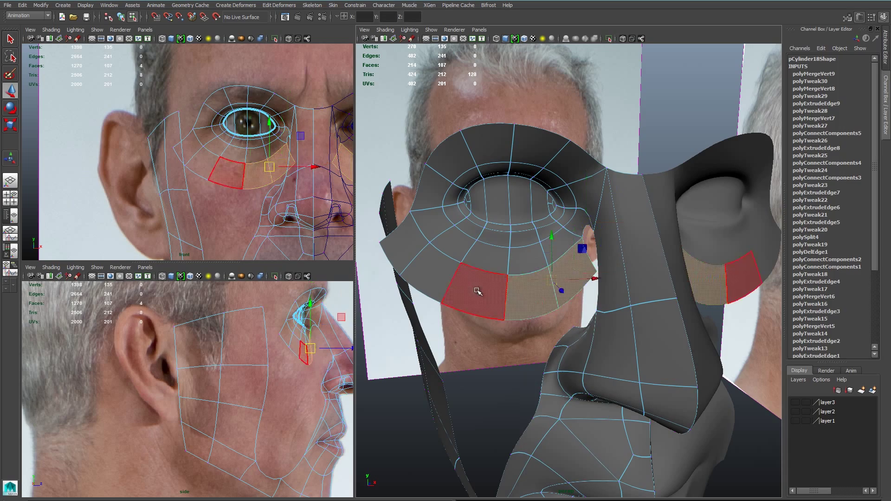
pyautogui.keyDown('shift'); pyautogui.click(478, 292); pyautogui.keyUp('shift')
pyautogui.keyDown('shift'); pyautogui.click(425, 279); pyautogui.keyUp('shift')
pyautogui.keyDown('alt'); pyautogui.moveTo(536, 293); pyautogui.dragTo(519, 288); pyautogui.keyUp('alt')
pyautogui.scroll(2, 279, 185)
pyautogui.moveTo(239, 167)
pyautogui.mouseDown()
pyautogui.moveTo(226, 176)
pyautogui.moveTo(236, 171)
pyautogui.mouseUp()
pyautogui.press('w')
# Bridge the outer edge of the under-eye strip to the cheek strip's upper front edge.
pyautogui.keyDown('alt'); pyautogui.moveTo(386, 221); pyautogui.dragTo(469, 234, button='right'); pyautogui.keyUp('alt')
pyautogui.keyDown('alt'); pyautogui.moveTo(469, 235); pyautogui.dragTo(543, 251); pyautogui.keyUp('alt')
pyautogui.press('1')
pyautogui.moveTo(543, 251); pyautogui.dragTo(515, 250, button='right')
pyautogui.click(559, 267)
pyautogui.moveTo(560, 271)
pyautogui.keyDown('alt'); pyautogui.mouseDown()
pyautogui.moveTo(583, 325)
pyautogui.moveTo(551, 278)
pyautogui.mouseUp(); pyautogui.keyUp('alt')
pyautogui.click(550, 198)
pyautogui.keyDown('shift'); pyautogui.click(569, 273); pyautogui.keyUp('shift')
pyautogui.keyDown('shift'); pyautogui.moveTo(569, 288); pyautogui.dragTo(560, 380, button='right'); pyautogui.keyUp('shift')
# Merge the open vertices between the under-eye strip and the neighbouring mesh.
pyautogui.press('3')
pyautogui.keyDown('alt'); pyautogui.moveTo(560, 362); pyautogui.dragTo(577, 312); pyautogui.keyUp('alt')
pyautogui.keyDown('alt'); pyautogui.moveTo(577, 312); pyautogui.dragTo(539, 282, button='right'); pyautogui.keyUp('alt')
pyautogui.keyDown('alt'); pyautogui.moveTo(539, 283); pyautogui.dragTo(478, 156); pyautogui.keyUp('alt')
pyautogui.press('y')
pyautogui.keyDown('alt'); pyautogui.moveTo(515, 204); pyautogui.dragTo(483, 209); pyautogui.keyUp('alt')
pyautogui.moveTo(539, 235); pyautogui.dragTo(520, 321)
# Select the vertices along the under-eye patch's lower border and average them twice.
pyautogui.press('1')
pyautogui.keyDown('alt'); pyautogui.moveTo(559, 328); pyautogui.dragTo(547, 325, button='right'); pyautogui.keyUp('alt')
pyautogui.press('w')
pyautogui.keyDown('alt'); pyautogui.moveTo(548, 324); pyautogui.dragTo(586, 331); pyautogui.keyUp('alt')
pyautogui.moveTo(203, 172); pyautogui.dragTo(186, 183)
pyautogui.keyDown('shift'); pyautogui.moveTo(266, 213); pyautogui.dragTo(277, 217); pyautogui.keyUp('shift')
pyautogui.keyDown('shift'); pyautogui.moveTo(263, 219); pyautogui.dragTo(259, 200, button='right'); pyautogui.keyUp('shift')
pyautogui.press('g')
# Reposition the lower border vertices of the under-eye patch using the side and front views.
pyautogui.keyDown('alt'); pyautogui.moveTo(311, 383); pyautogui.dragTo(229, 394, button='middle'); pyautogui.keyUp('alt')
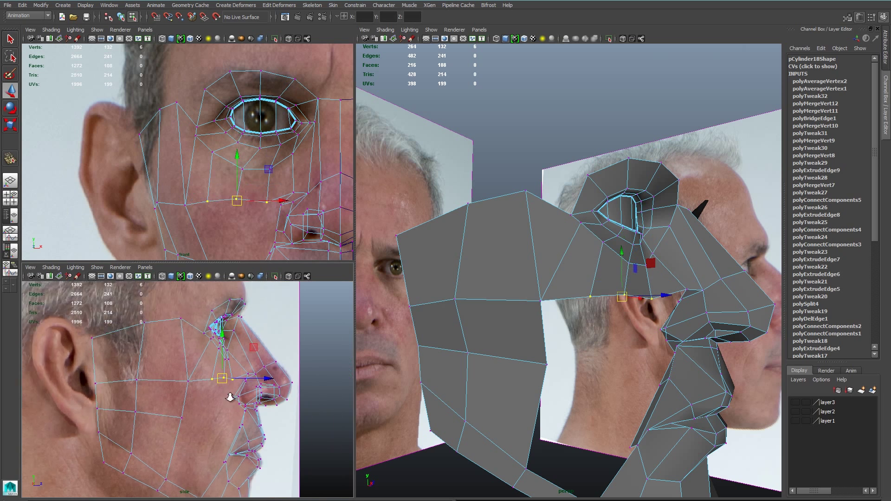
pyautogui.keyDown('alt'); pyautogui.moveTo(229, 394); pyautogui.dragTo(257, 393, button='right'); pyautogui.keyUp('alt')
pyautogui.click(216, 374)
pyautogui.click(201, 201)
pyautogui.moveTo(217, 182); pyautogui.dragTo(235, 205)
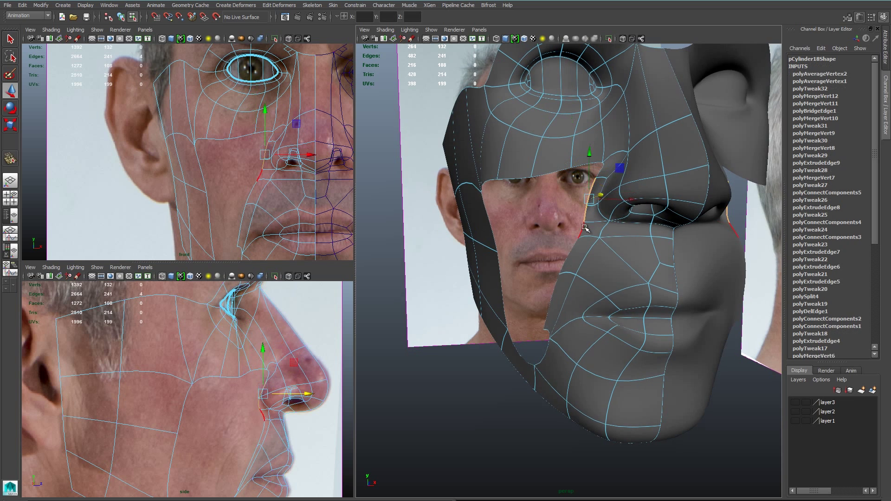
# Extrude the border edges running from the nose wing to the mouth corner outward and back onto the cheek.
pyautogui.keyDown('shift'); pyautogui.click(584, 228); pyautogui.keyUp('shift')
pyautogui.keyDown('shift'); pyautogui.click(570, 255); pyautogui.keyUp('shift')
pyautogui.keyDown('shift'); pyautogui.click(553, 297); pyautogui.keyUp('shift')
pyautogui.keyDown('shift'); pyautogui.moveTo(566, 288); pyautogui.dragTo(567, 310, button='right'); pyautogui.keyUp('shift')
pyautogui.press('w')
pyautogui.moveTo(251, 189); pyautogui.dragTo(236, 185)
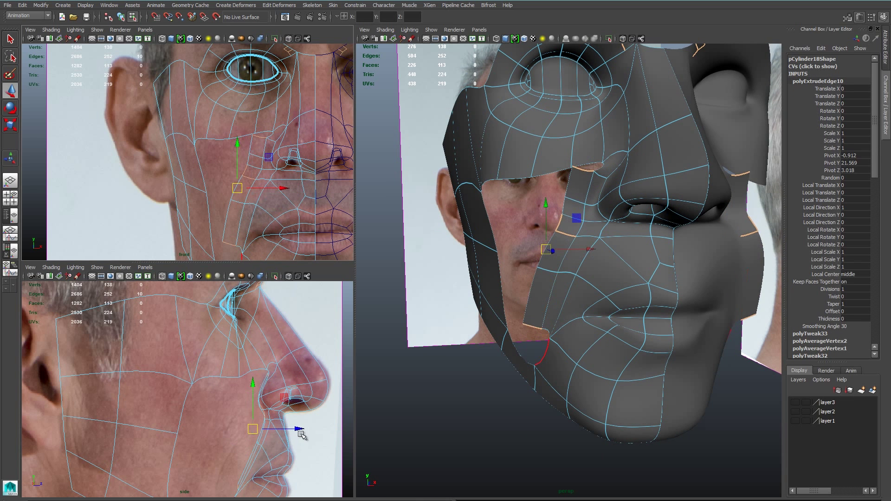
pyautogui.moveTo(301, 432); pyautogui.dragTo(283, 431)
pyautogui.keyDown('alt'); pyautogui.moveTo(284, 431); pyautogui.dragTo(302, 364, button='middle'); pyautogui.keyUp('alt')
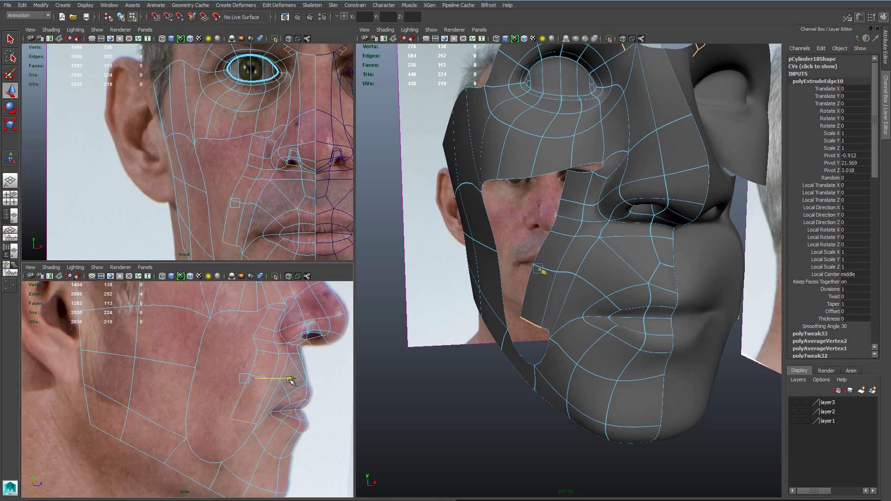
pyautogui.moveTo(289, 380); pyautogui.dragTo(287, 379)
# Adjust the vertex beside the nostril in the side view and bridge the mouth strip to the cheek strip.
pyautogui.scroll(2, 281, 316)
pyautogui.moveTo(280, 306); pyautogui.dragTo(267, 306, button='right')
pyautogui.moveTo(263, 317); pyautogui.dragTo(284, 333)
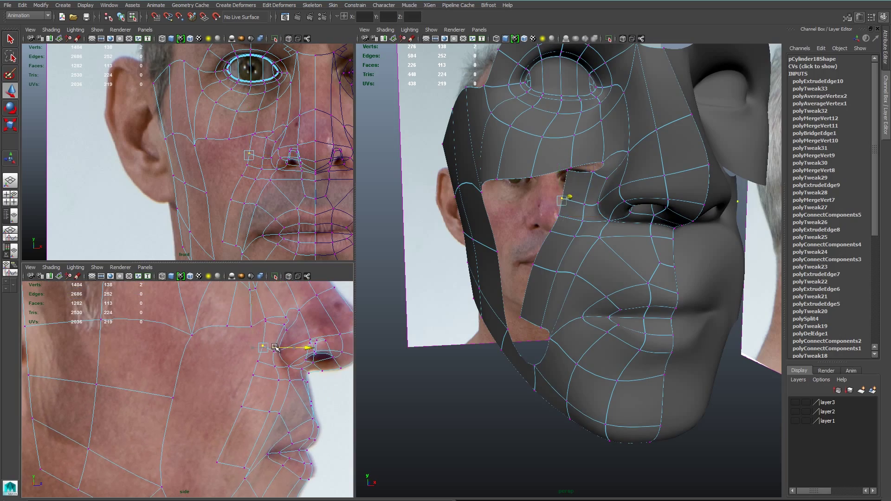
pyautogui.keyDown('shift'); pyautogui.moveTo(253, 174); pyautogui.dragTo(237, 265, button='right'); pyautogui.keyUp('shift')
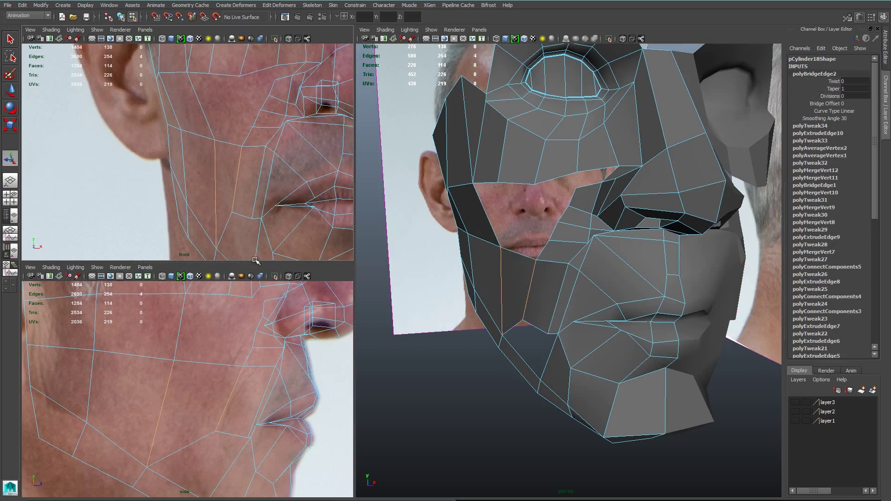
# Bridge two edges of the under-eye patch's lower border to the facing edges of the strip beside the nose.
pyautogui.moveTo(604, 297)
pyautogui.keyDown('alt'); pyautogui.mouseDown()
pyautogui.moveTo(628, 304)
pyautogui.moveTo(597, 300)
pyautogui.mouseUp(); pyautogui.keyUp('alt')
pyautogui.click(547, 208)
pyautogui.keyDown('shift'); pyautogui.click(579, 253); pyautogui.keyUp('shift')
pyautogui.press('g')
pyautogui.keyDown('alt'); pyautogui.moveTo(554, 217); pyautogui.dragTo(540, 231); pyautogui.keyUp('alt')
pyautogui.click(542, 220)
pyautogui.keyDown('shift'); pyautogui.click(551, 251); pyautogui.keyUp('shift')
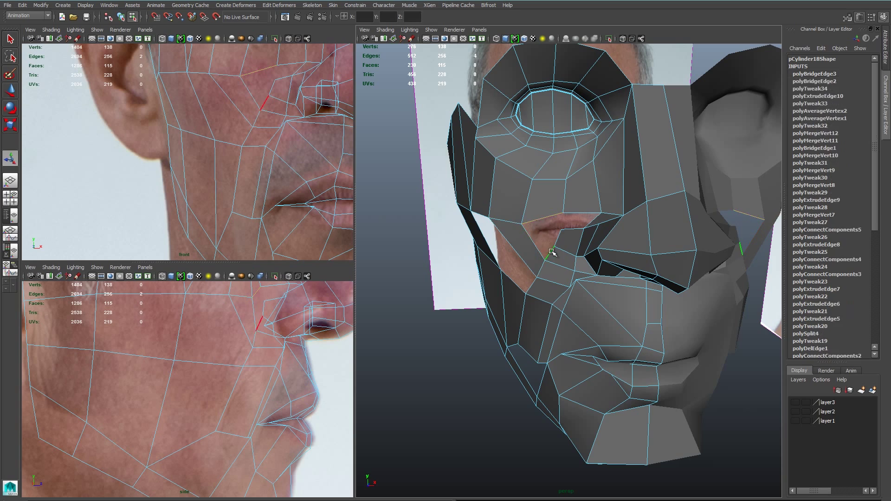
pyautogui.press('g')
# Shift the strip's upper vertex beside the nose sideways and delete the face next to the nose wing.
pyautogui.moveTo(572, 229); pyautogui.dragTo(553, 228, button='right')
pyautogui.click(562, 230)
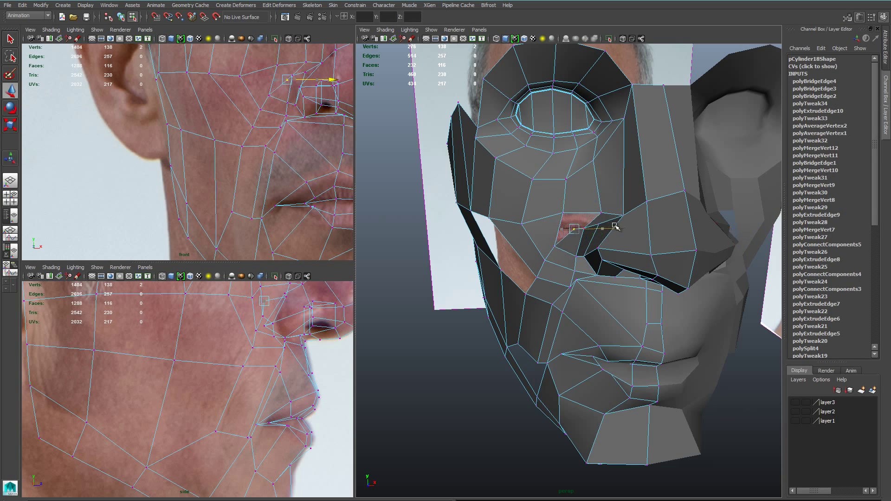
pyautogui.keyDown('alt'); pyautogui.moveTo(616, 227); pyautogui.dragTo(637, 274, button='right'); pyautogui.keyUp('alt')
pyautogui.keyDown('alt'); pyautogui.moveTo(637, 274); pyautogui.dragTo(599, 274); pyautogui.keyUp('alt')
pyautogui.moveTo(591, 223); pyautogui.dragTo(591, 241, button='right')
pyautogui.click(591, 223)
pyautogui.press('Delete')
# Move the vertex in the middle of the cheek in depth in the side view.
pyautogui.keyDown('alt'); pyautogui.moveTo(610, 270); pyautogui.dragTo(621, 266); pyautogui.keyUp('alt')
pyautogui.keyDown('alt'); pyautogui.moveTo(621, 266); pyautogui.dragTo(482, 263, button='right'); pyautogui.keyUp('alt')
pyautogui.keyDown('alt'); pyautogui.moveTo(482, 263); pyautogui.dragTo(402, 265); pyautogui.keyUp('alt')
pyautogui.keyDown('alt'); pyautogui.moveTo(296, 104); pyautogui.dragTo(283, 167, button='middle'); pyautogui.keyUp('alt')
pyautogui.moveTo(258, 161); pyautogui.dragTo(247, 163, button='right')
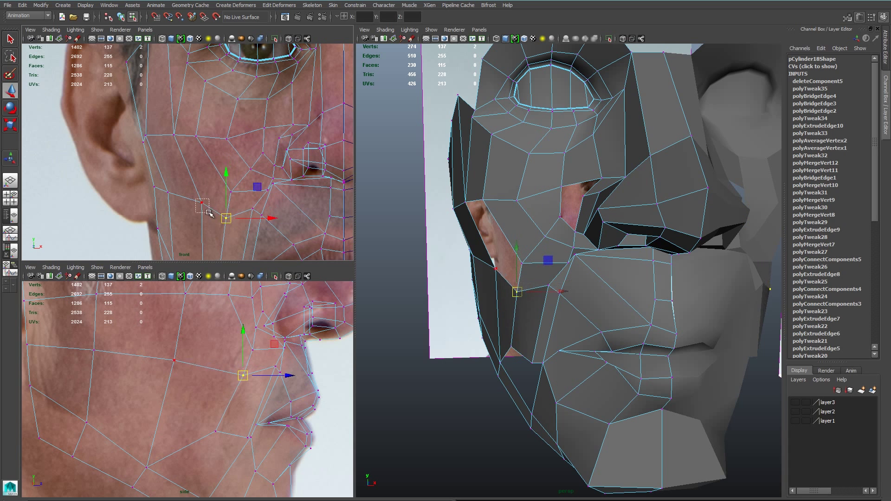
pyautogui.click(243, 376)
pyautogui.moveTo(283, 377); pyautogui.dragTo(278, 377)
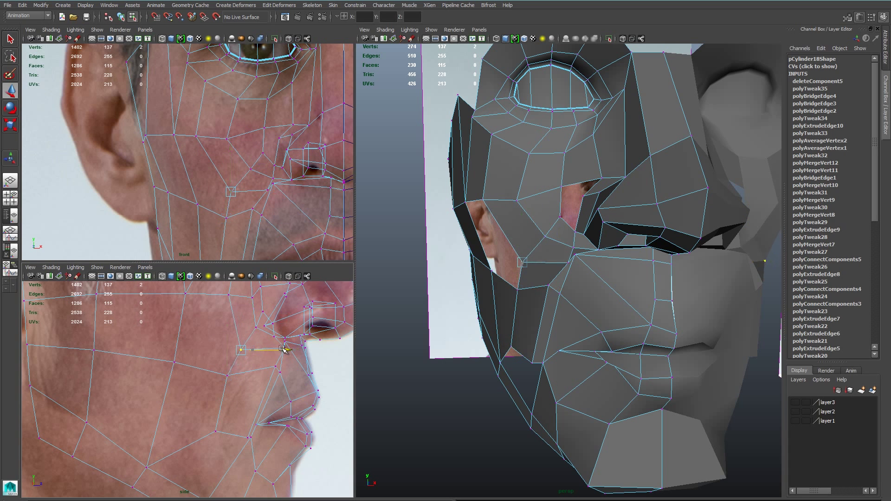
# Adjust the cheek vertices above and beside the mouth corner sideways in the front view.
pyautogui.keyDown('alt'); pyautogui.moveTo(230, 203); pyautogui.dragTo(231, 135, button='middle'); pyautogui.keyUp('alt')
pyautogui.moveTo(215, 193); pyautogui.dragTo(228, 212)
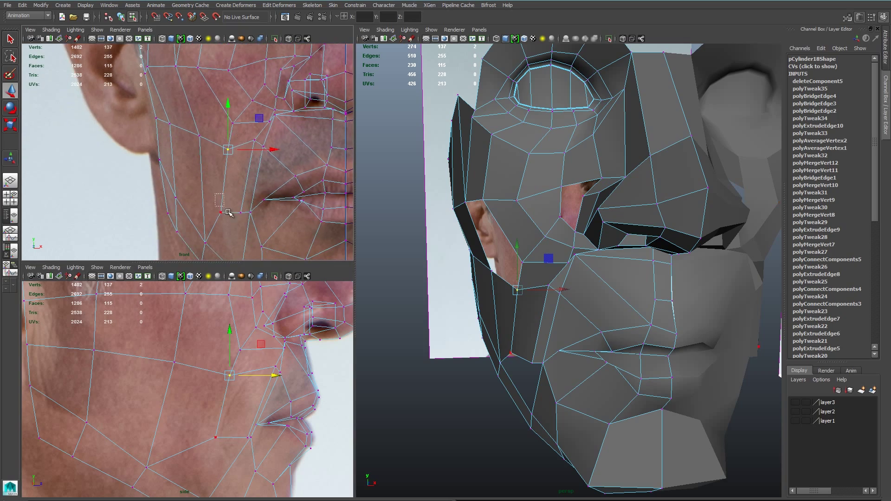
pyautogui.moveTo(276, 149); pyautogui.dragTo(273, 150)
pyautogui.keyDown('alt'); pyautogui.moveTo(273, 148); pyautogui.dragTo(251, 212, button='middle'); pyautogui.keyUp('alt')
# Cut a new row of edges across the chin below the mouth with the Multi-Cut tool.
pyautogui.press('3')
pyautogui.keyDown('alt'); pyautogui.moveTo(629, 250); pyautogui.dragTo(583, 260); pyautogui.keyUp('alt')
pyautogui.press('1')
pyautogui.press('F8')
pyautogui.moveTo(583, 260)
pyautogui.keyDown('alt'); pyautogui.mouseDown(button='right')
pyautogui.moveTo(622, 272)
pyautogui.moveTo(572, 257)
pyautogui.mouseUp(button='right'); pyautogui.keyUp('alt')
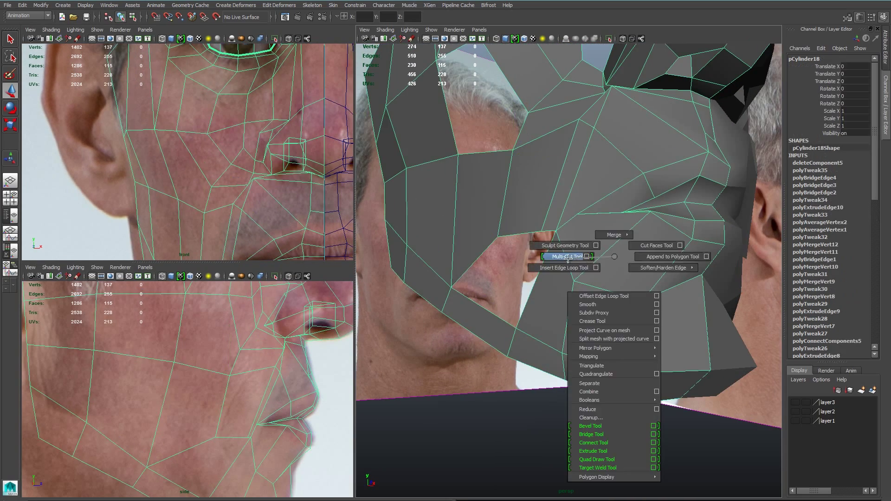
pyautogui.click(566, 260)
pyautogui.click(546, 343)
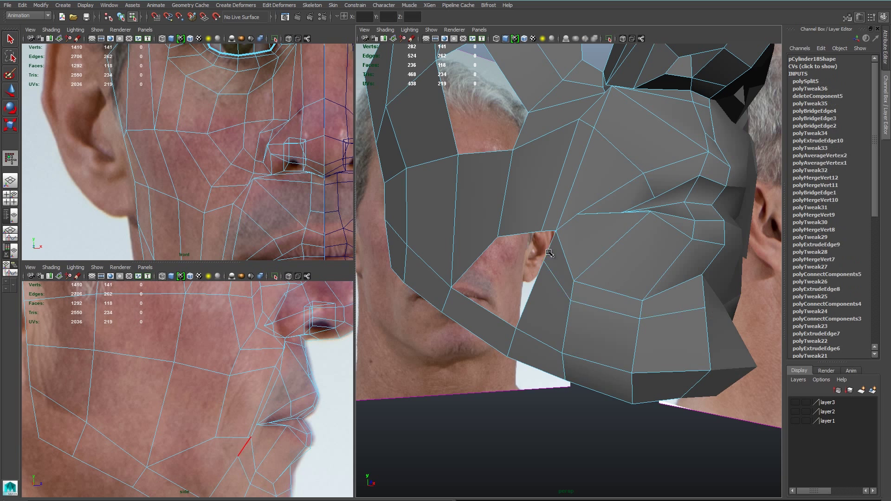
# Weld the doubled vertex at the edge of the cheek gap and shift the vertex below the mouth corner outward in the front view.
pyautogui.moveTo(539, 233); pyautogui.dragTo(541, 231)
pyautogui.press('w')
pyautogui.moveTo(563, 294); pyautogui.dragTo(579, 309)
pyautogui.keyDown('alt'); pyautogui.moveTo(246, 241); pyautogui.dragTo(235, 112, button='middle'); pyautogui.keyUp('alt')
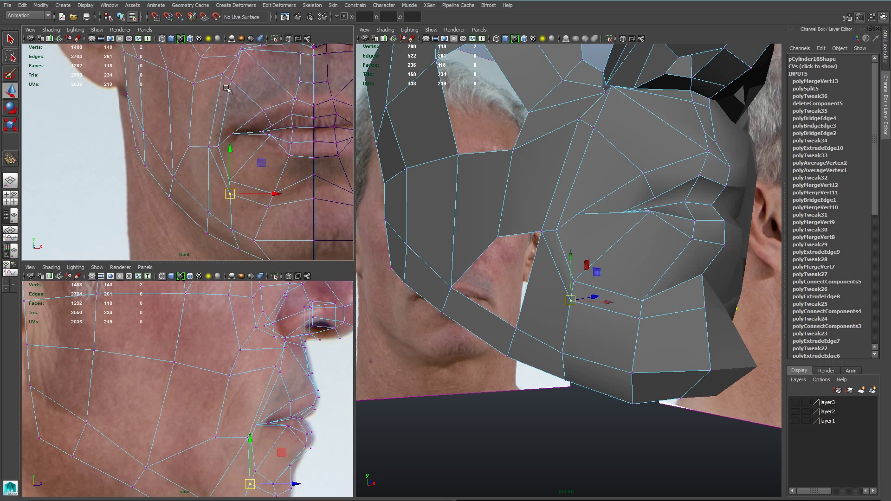
pyautogui.keyDown('alt'); pyautogui.moveTo(235, 121); pyautogui.dragTo(244, 125, button='right'); pyautogui.keyUp('alt')
pyautogui.moveTo(234, 196); pyautogui.dragTo(222, 192)
# Adjust the chin and lower-lip vertices against the profile in the side view with smooth preview on.
pyautogui.keyDown('alt'); pyautogui.moveTo(288, 469); pyautogui.dragTo(271, 370, button='middle'); pyautogui.keyUp('alt')
pyautogui.moveTo(279, 381); pyautogui.dragTo(279, 381)
pyautogui.keyDown('alt'); pyautogui.moveTo(259, 418); pyautogui.dragTo(304, 360, button='right'); pyautogui.keyUp('alt')
pyautogui.press('3')
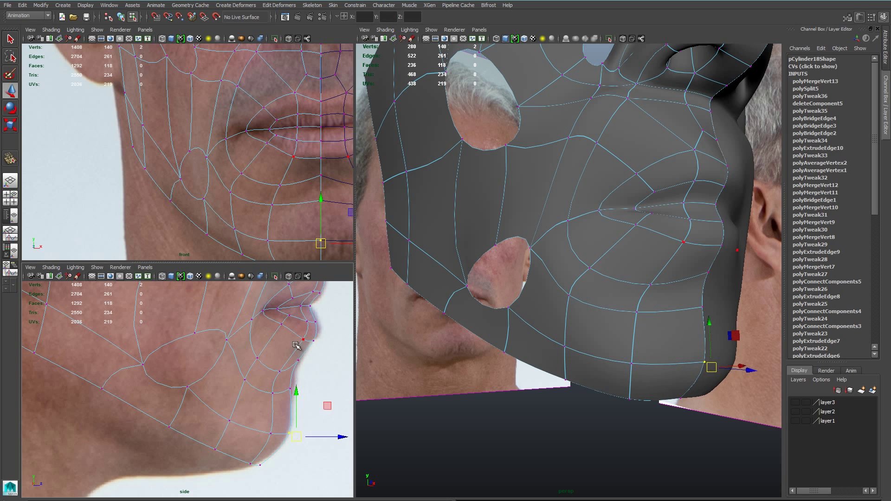
pyautogui.keyDown('alt'); pyautogui.moveTo(335, 243); pyautogui.dragTo(322, 213, button='middle'); pyautogui.keyUp('alt')
# Adjust the vertices around the jaw opening and fill the hole beside the mouth corner with a face.
pyautogui.keyDown('alt'); pyautogui.moveTo(687, 362); pyautogui.dragTo(580, 336); pyautogui.keyUp('alt')
pyautogui.click(584, 357)
pyautogui.keyDown('shift'); pyautogui.moveTo(580, 336); pyautogui.dragTo(581, 400, button='right'); pyautogui.keyUp('shift')
pyautogui.moveTo(505, 372); pyautogui.dragTo(510, 367)
pyautogui.keyDown('alt'); pyautogui.moveTo(510, 367); pyautogui.dragTo(560, 280); pyautogui.keyUp('alt')
pyautogui.press('F8')
pyautogui.press('1')
pyautogui.moveTo(560, 280); pyautogui.dragTo(575, 368, button='right')
pyautogui.click(567, 263)
pyautogui.keyDown('alt'); pyautogui.moveTo(569, 261); pyautogui.dragTo(603, 204); pyautogui.keyUp('alt')
pyautogui.press('3')
# Collapse the row of edges between the cheek hole and the gap beside the nose.
pyautogui.click(606, 191)
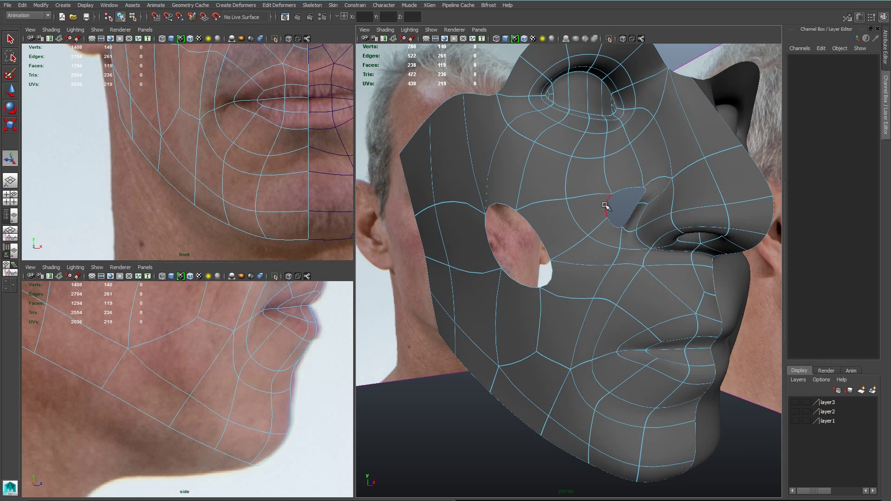
pyautogui.keyDown('shift'); pyautogui.click(548, 235); pyautogui.keyUp('shift')
pyautogui.press('1')
pyautogui.keyDown('alt'); pyautogui.moveTo(562, 237); pyautogui.dragTo(611, 247); pyautogui.keyUp('alt')
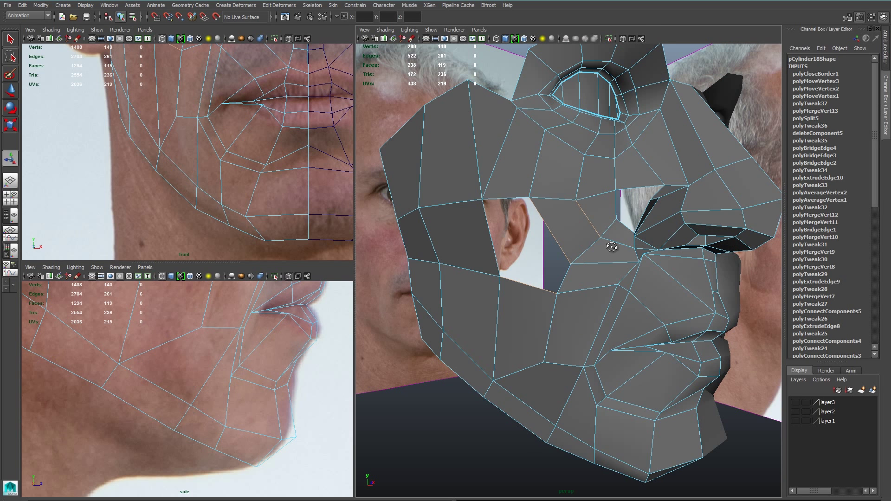
pyautogui.keyDown('shift'); pyautogui.moveTo(562, 305); pyautogui.dragTo(586, 274, button='right'); pyautogui.keyUp('shift')
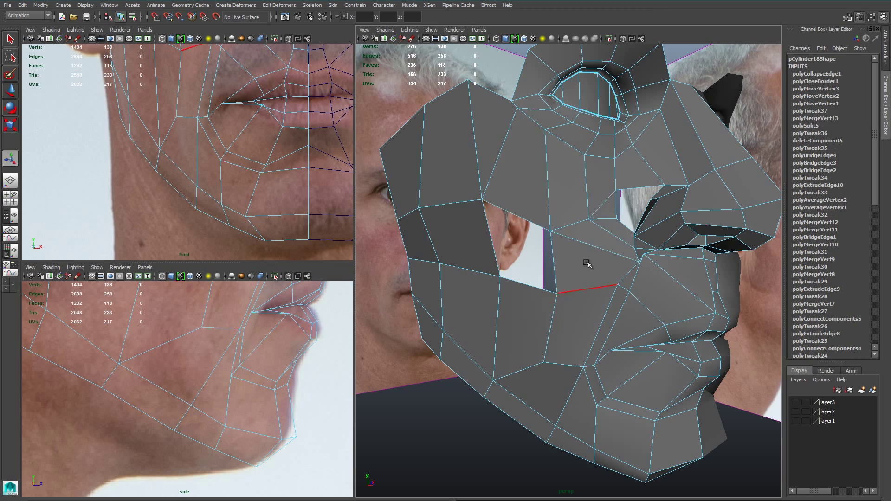
# Fill the remaining hole in the middle of the cheek using Fill Hole.
pyautogui.keyDown('alt'); pyautogui.moveTo(588, 263); pyautogui.dragTo(603, 261); pyautogui.keyUp('alt')
pyautogui.doubleClick(563, 258)
pyautogui.keyDown('shift'); pyautogui.rightClick(578, 257); pyautogui.keyUp('shift')
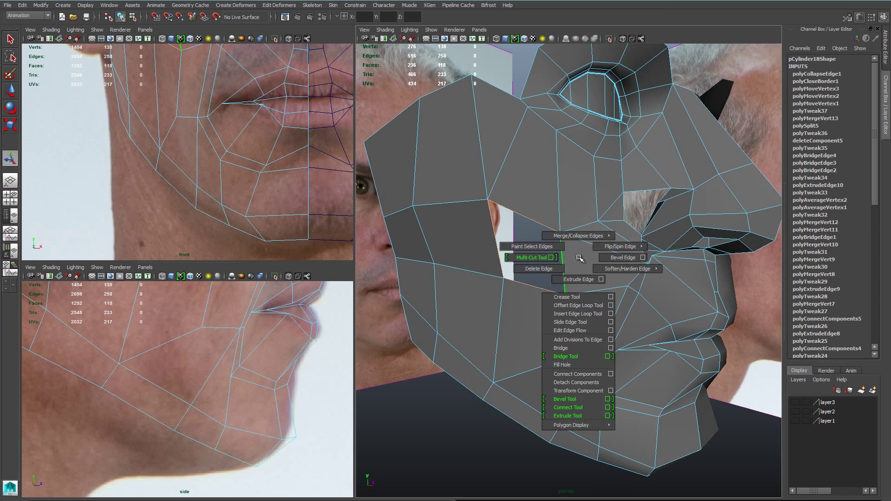
pyautogui.click(580, 365)
pyautogui.moveTo(593, 278)
pyautogui.keyDown('alt'); pyautogui.mouseDown()
pyautogui.moveTo(580, 279)
pyautogui.moveTo(587, 273)
pyautogui.mouseUp(); pyautogui.keyUp('alt')
pyautogui.press('3')
pyautogui.press('w')
pyautogui.press('1')
# Try to close the gap beside the nose wing from its border edges.
pyautogui.keyDown('alt'); pyautogui.moveTo(587, 273); pyautogui.dragTo(687, 249, button='right'); pyautogui.keyUp('alt')
pyautogui.moveTo(691, 138); pyautogui.dragTo(691, 114, button='right')
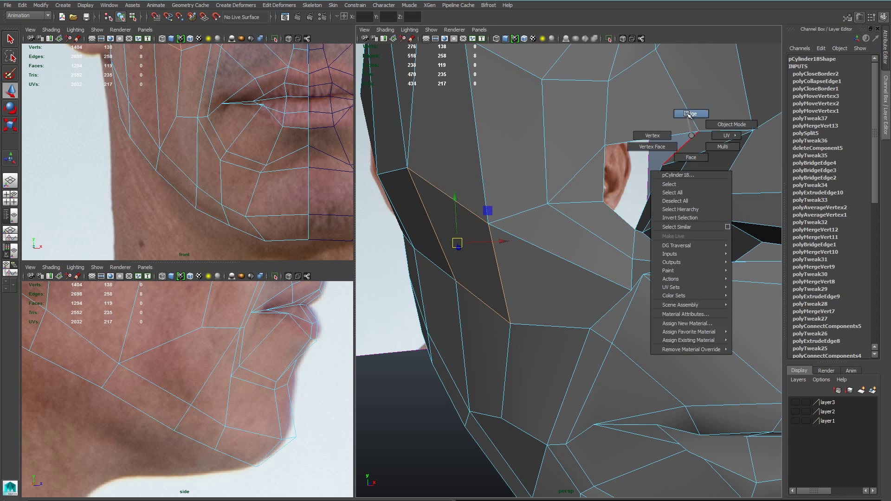
pyautogui.doubleClick(679, 140)
pyautogui.press('f')
pyautogui.keyDown('alt'); pyautogui.moveTo(658, 297); pyautogui.dragTo(673, 270); pyautogui.keyUp('alt')
pyautogui.moveTo(674, 269); pyautogui.dragTo(638, 230, button='right')
pyautogui.moveTo(622, 270); pyautogui.dragTo(637, 346, button='right')
pyautogui.click(610, 271)
pyautogui.keyDown('alt'); pyautogui.moveTo(640, 330); pyautogui.dragTo(615, 276); pyautogui.keyUp('alt')
pyautogui.click(601, 286)
pyautogui.press('g')
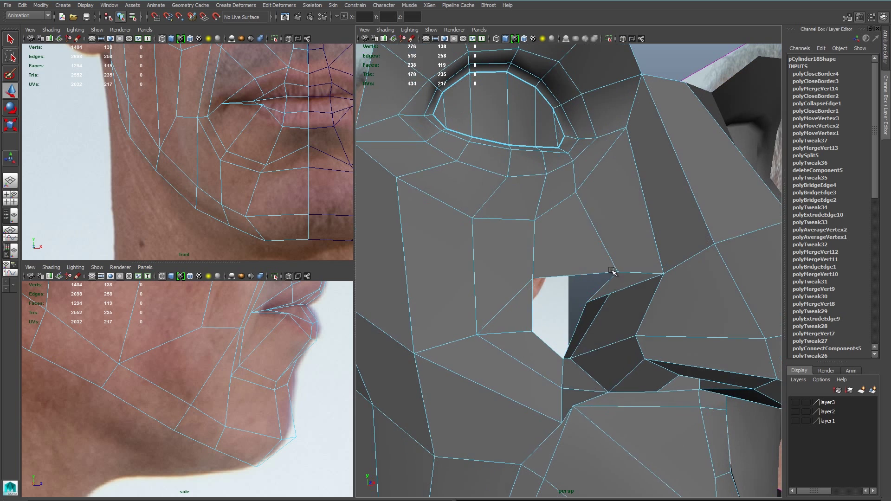
# Bridge the upper edges of the gap beside the nose wing and fill the remaining triangular hole.
pyautogui.moveTo(614, 273); pyautogui.dragTo(588, 272, button='right')
pyautogui.keyDown('alt'); pyautogui.moveTo(652, 275); pyautogui.dragTo(636, 267); pyautogui.keyUp('alt')
pyautogui.moveTo(596, 283); pyautogui.dragTo(595, 260, button='right')
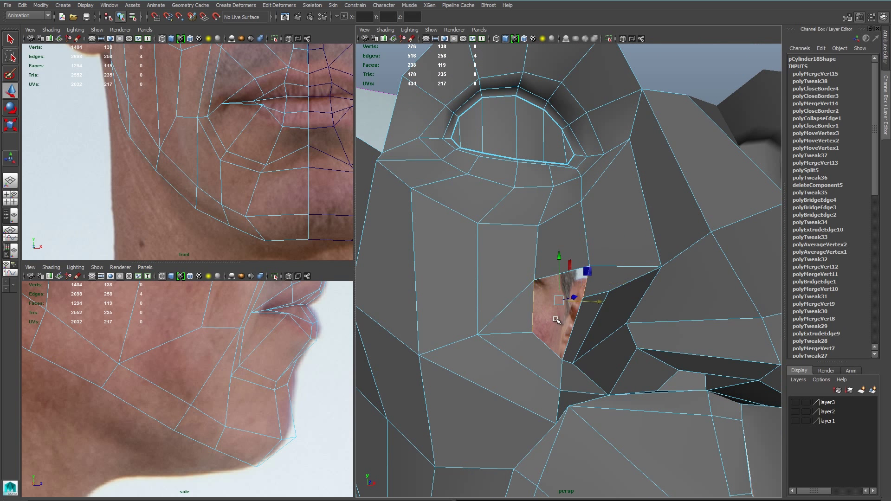
pyautogui.keyDown('shift'); pyautogui.rightClick(556, 319); pyautogui.keyUp('shift')
pyautogui.keyDown('shift'); pyautogui.moveTo(558, 403); pyautogui.dragTo(557, 410, button='right'); pyautogui.keyUp('shift')
pyautogui.doubleClick(574, 326)
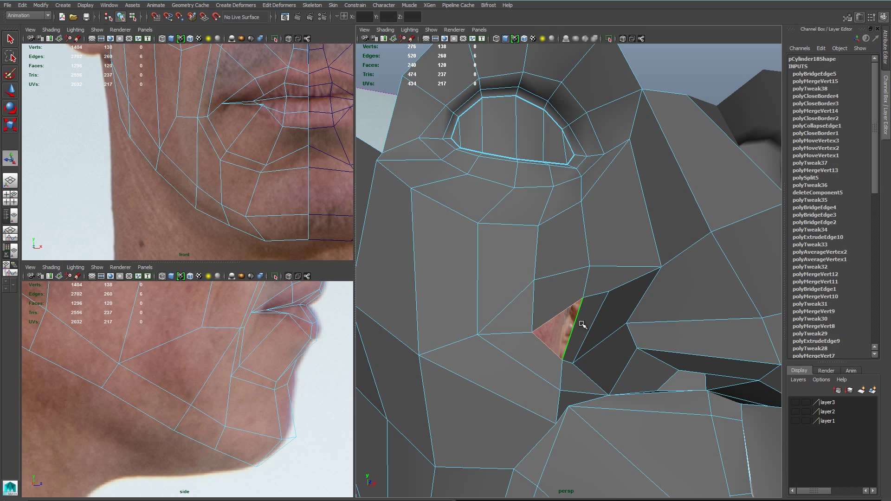
pyautogui.keyDown('shift'); pyautogui.moveTo(583, 322); pyautogui.dragTo(576, 430, button='right'); pyautogui.keyUp('shift')
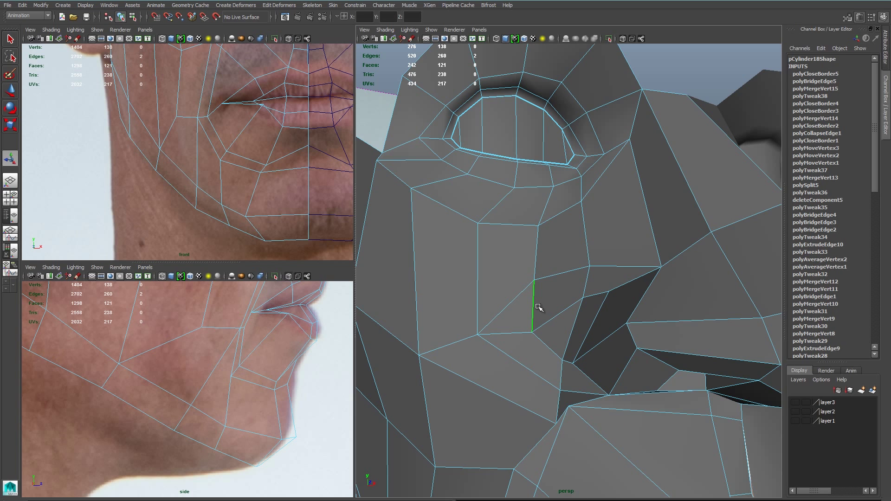
# Collapse the short vertical edge and the adjoining edge in the newly filled area beside the nose wing.
pyautogui.keyDown('shift'); pyautogui.moveTo(541, 309); pyautogui.dragTo(570, 284, button='right'); pyautogui.keyUp('shift')
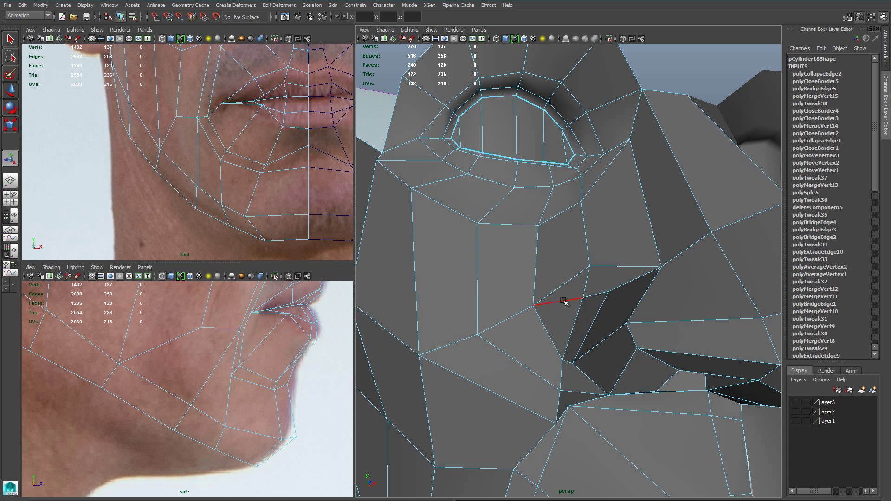
pyautogui.press('g')
pyautogui.keyDown('alt'); pyautogui.moveTo(567, 311); pyautogui.dragTo(550, 322); pyautogui.keyUp('alt')
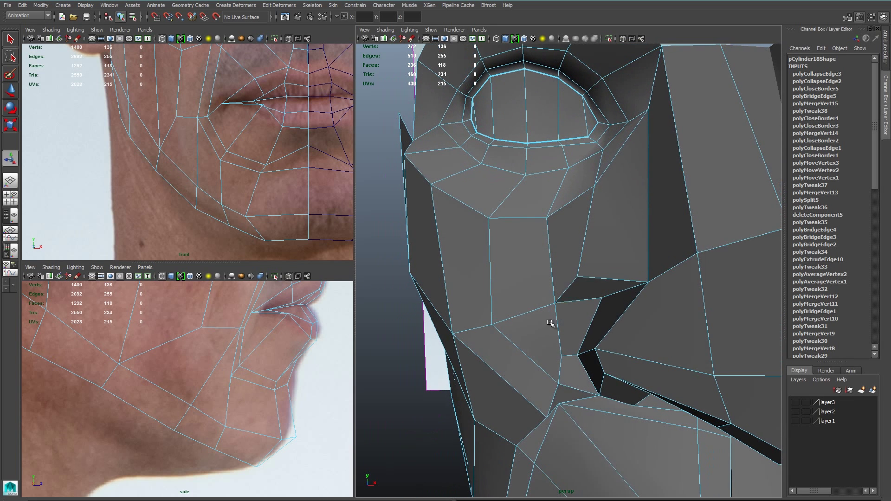
# Adjust the vertices above and beside the nose wing in depth in the side view.
pyautogui.click(579, 277)
pyautogui.press('3')
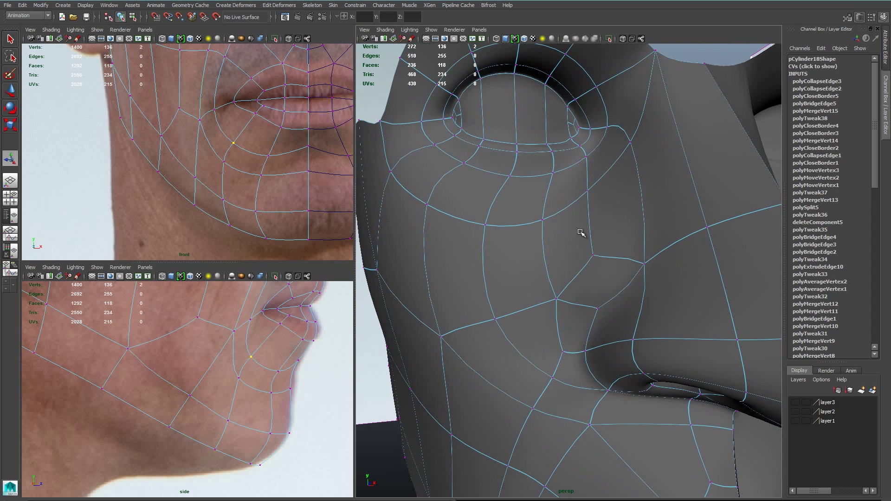
pyautogui.keyDown('alt'); pyautogui.moveTo(318, 339); pyautogui.dragTo(265, 433, button='middle'); pyautogui.keyUp('alt')
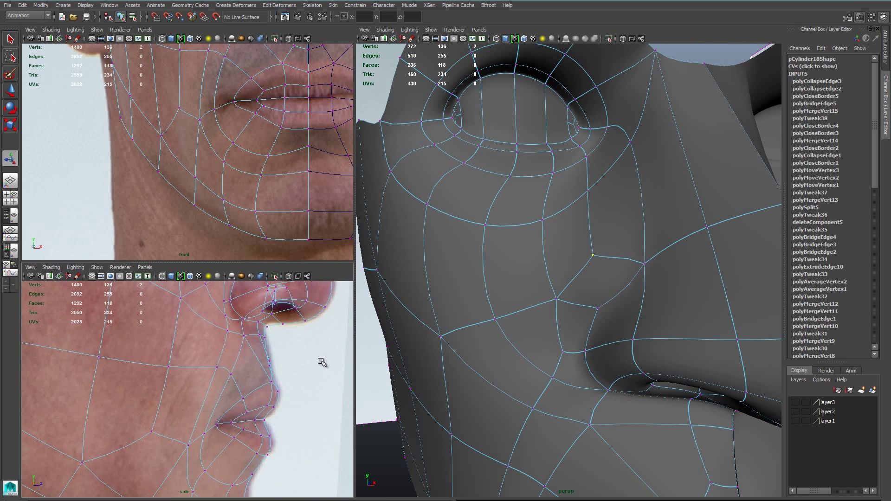
pyautogui.keyDown('alt'); pyautogui.moveTo(304, 323); pyautogui.dragTo(285, 432, button='middle'); pyautogui.keyUp('alt')
pyautogui.press('w')
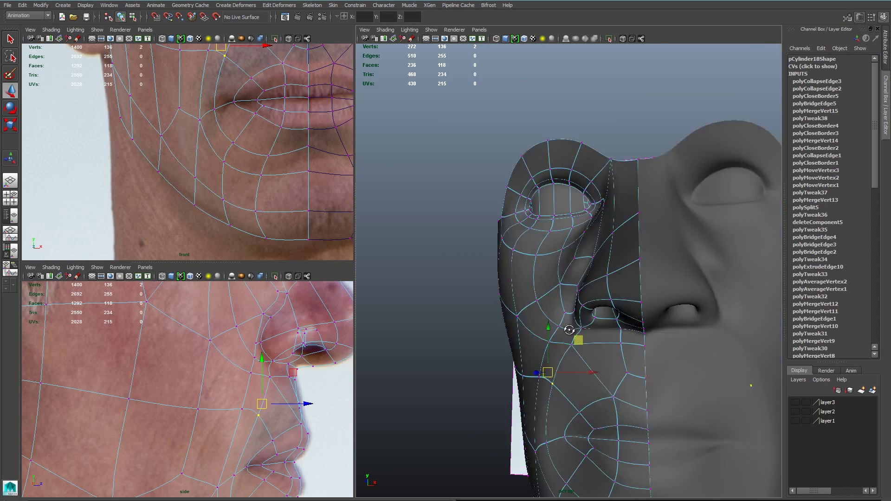
pyautogui.keyDown('alt'); pyautogui.moveTo(572, 325); pyautogui.dragTo(478, 368); pyautogui.keyUp('alt')
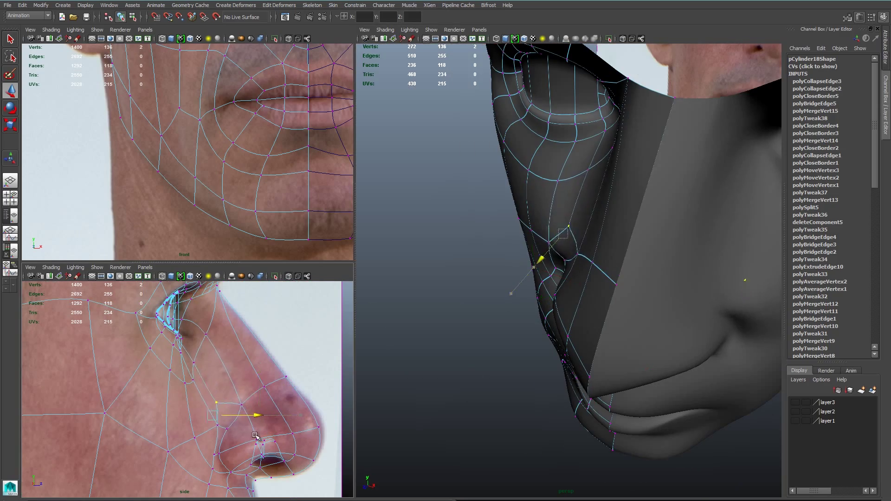
pyautogui.moveTo(255, 435); pyautogui.dragTo(246, 435)
pyautogui.keyDown('alt'); pyautogui.moveTo(551, 330); pyautogui.dragTo(533, 341); pyautogui.keyUp('alt')
pyautogui.click(589, 335)
# Select the ring of edges running from beside the nose around the mouth to the chin.
pyautogui.keyDown('alt'); pyautogui.moveTo(590, 334); pyautogui.dragTo(543, 294); pyautogui.keyUp('alt')
pyautogui.moveTo(543, 294); pyautogui.dragTo(542, 274, button='right')
pyautogui.click(541, 294)
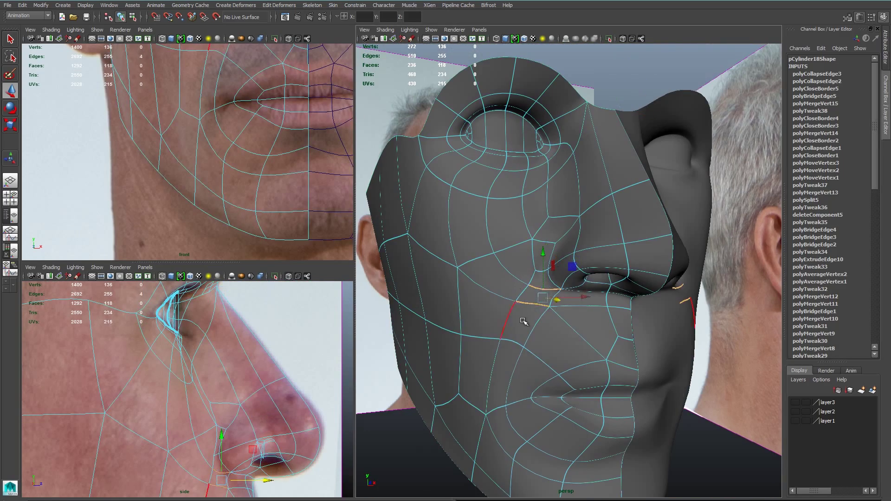
pyautogui.keyDown('shift'); pyautogui.doubleClick(518, 331); pyautogui.keyUp('shift')
pyautogui.keyDown('alt'); pyautogui.moveTo(534, 158); pyautogui.dragTo(541, 132); pyautogui.keyUp('alt')
pyautogui.keyDown('alt'); pyautogui.moveTo(622, 220); pyautogui.dragTo(606, 320); pyautogui.keyUp('alt')
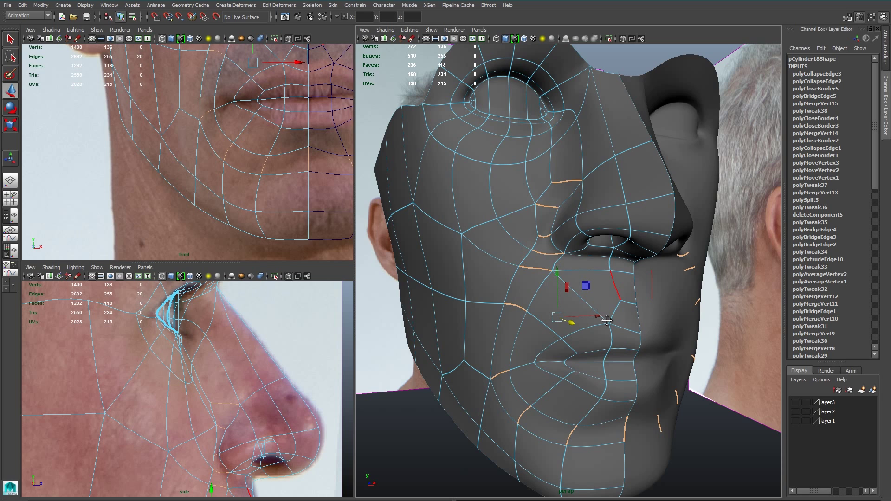
pyautogui.keyDown('alt'); pyautogui.moveTo(606, 321); pyautogui.dragTo(579, 293); pyautogui.keyUp('alt')
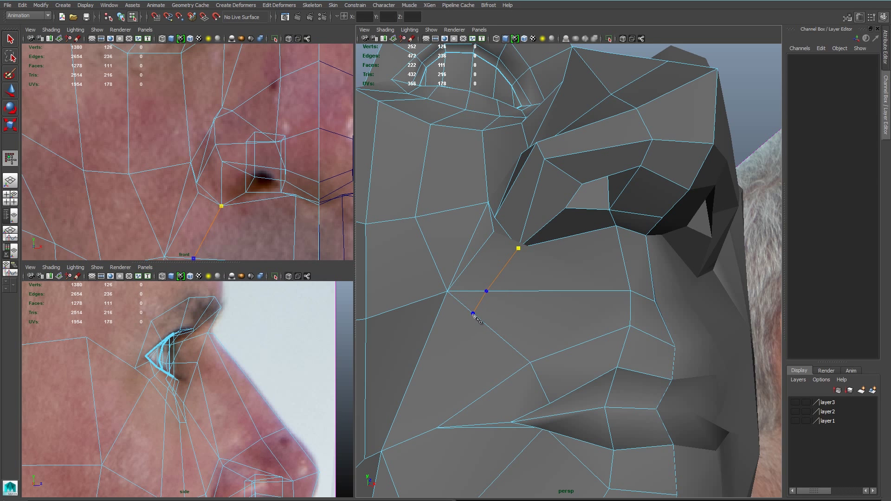
# Complete the Multi-Cut line from the nose wing corner into the cheek above the mouth.
pyautogui.press('Return')
pyautogui.moveTo(478, 297); pyautogui.dragTo(516, 275, button='right')
pyautogui.keyDown('alt'); pyautogui.moveTo(516, 278); pyautogui.dragTo(558, 283); pyautogui.keyUp('alt')
pyautogui.click(532, 210)
# Weld the extra vertex beside the nose wing to the cheek vertex above it.
pyautogui.keyDown('alt'); pyautogui.moveTo(532, 212); pyautogui.dragTo(508, 260); pyautogui.keyUp('alt')
pyautogui.keyDown('shift'); pyautogui.moveTo(508, 260); pyautogui.dragTo(506, 239, button='right'); pyautogui.keyUp('shift')
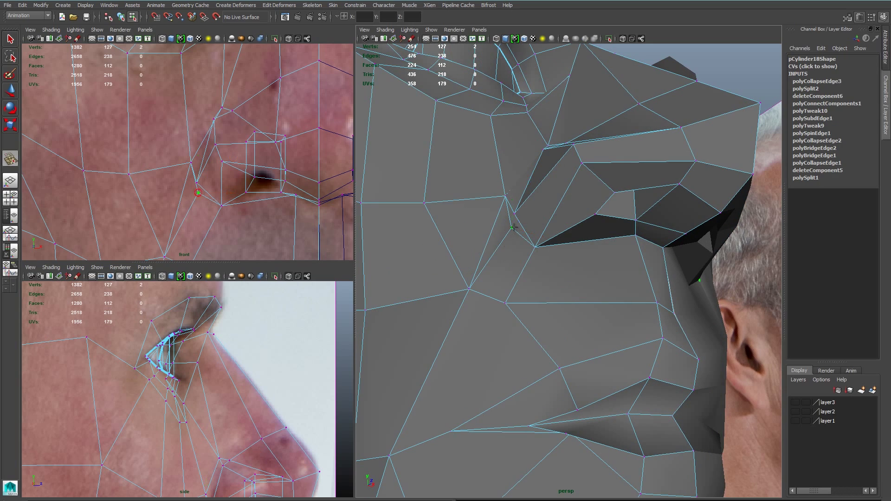
pyautogui.moveTo(505, 197); pyautogui.dragTo(550, 224)
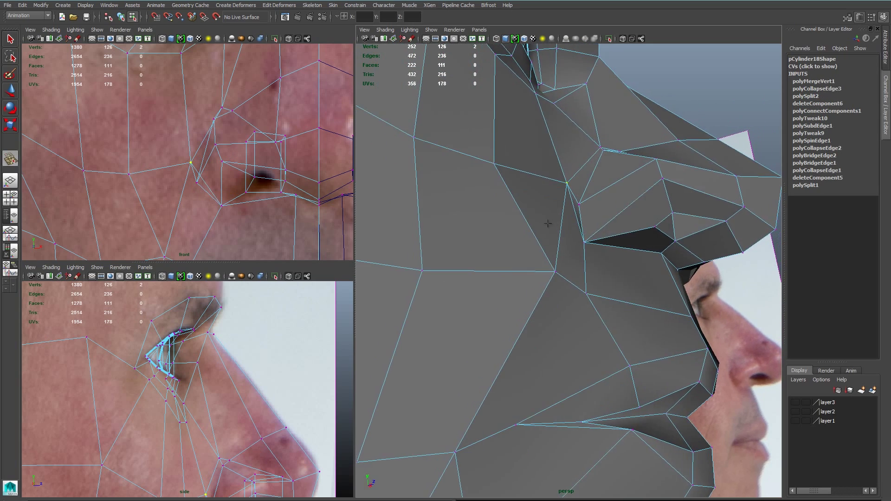
pyautogui.press('2')
pyautogui.keyDown('alt'); pyautogui.moveTo(579, 256); pyautogui.dragTo(591, 273); pyautogui.keyUp('alt')
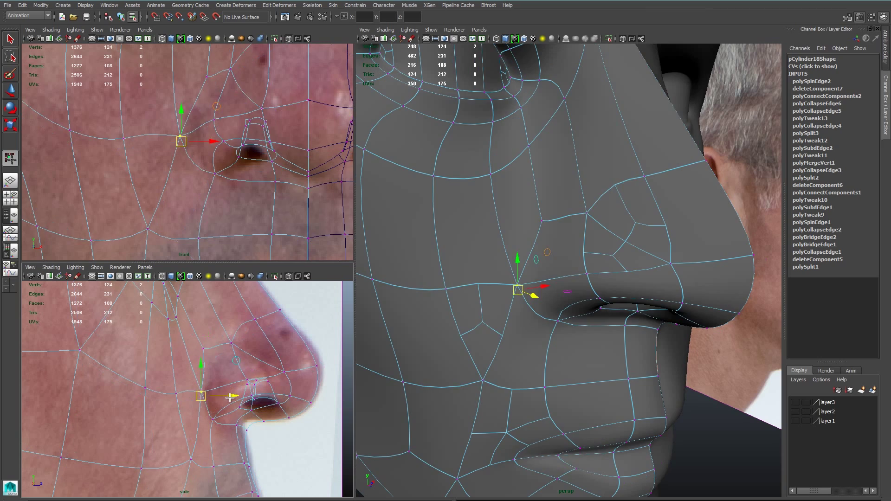
# Shift the vertices around the nose wing sideways toward the nose in the front view.
pyautogui.keyDown('alt'); pyautogui.moveTo(210, 168); pyautogui.dragTo(220, 202, button='middle'); pyautogui.keyUp('alt')
pyautogui.click(190, 174)
pyautogui.moveTo(226, 173); pyautogui.dragTo(237, 173)
pyautogui.click(225, 209)
pyautogui.keyDown('alt'); pyautogui.moveTo(641, 232); pyautogui.dragTo(613, 316); pyautogui.keyUp('alt')
pyautogui.click(544, 317)
pyautogui.moveTo(267, 111); pyautogui.dragTo(286, 111)
pyautogui.keyDown('alt'); pyautogui.moveTo(638, 344); pyautogui.dragTo(585, 341); pyautogui.keyUp('alt')
# Adjust the depth of the vertex on the side of the nose above the nose wing.
pyautogui.keyDown('alt'); pyautogui.moveTo(274, 70); pyautogui.dragTo(273, 155, button='middle'); pyautogui.keyUp('alt')
pyautogui.click(280, 157)
pyautogui.keyDown('alt'); pyautogui.moveTo(289, 346); pyautogui.dragTo(286, 365, button='middle'); pyautogui.keyUp('alt')
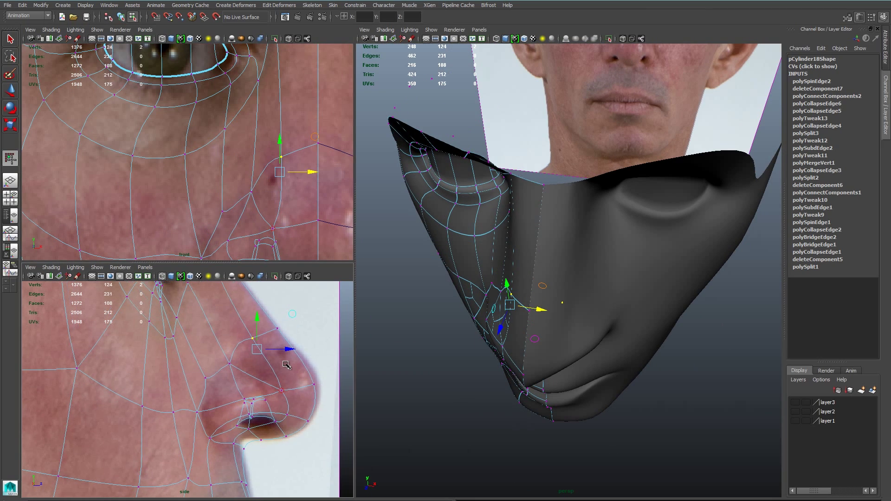
pyautogui.moveTo(291, 349); pyautogui.dragTo(311, 348)
pyautogui.keyDown('alt'); pyautogui.moveTo(529, 344); pyautogui.dragTo(635, 294); pyautogui.keyUp('alt')
pyautogui.moveTo(724, 260); pyautogui.dragTo(704, 260)
pyautogui.keyDown('alt'); pyautogui.moveTo(687, 278); pyautogui.dragTo(594, 283); pyautogui.keyUp('alt')
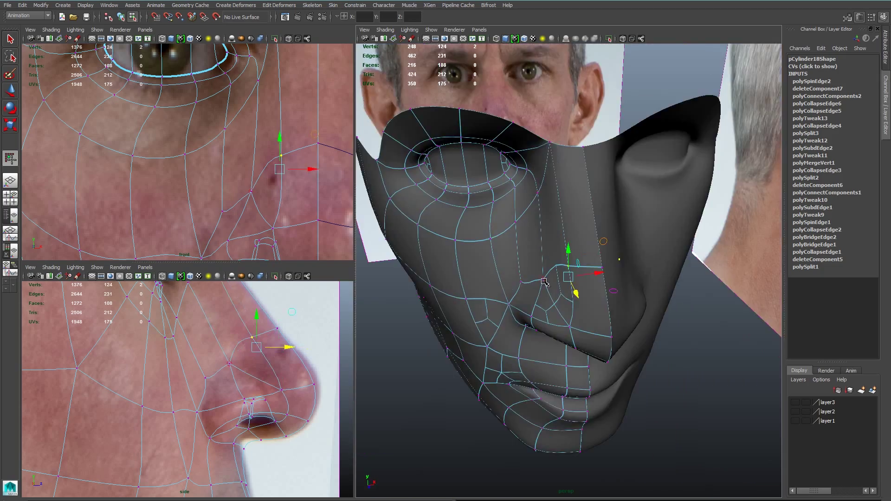
# Shift the vertex beside the nose bridge slightly toward the nose in the front view.
pyautogui.click(534, 191)
pyautogui.keyDown('alt'); pyautogui.moveTo(538, 186); pyautogui.dragTo(627, 171); pyautogui.keyUp('alt')
pyautogui.keyDown('alt'); pyautogui.moveTo(297, 61); pyautogui.dragTo(291, 108, button='middle'); pyautogui.keyUp('alt')
pyautogui.moveTo(294, 108); pyautogui.dragTo(302, 108)
# Move the lower-eyelid vertices slightly forward in the side view and return to object mode.
pyautogui.keyDown('alt'); pyautogui.moveTo(279, 288); pyautogui.dragTo(274, 392, button='middle'); pyautogui.keyUp('alt')
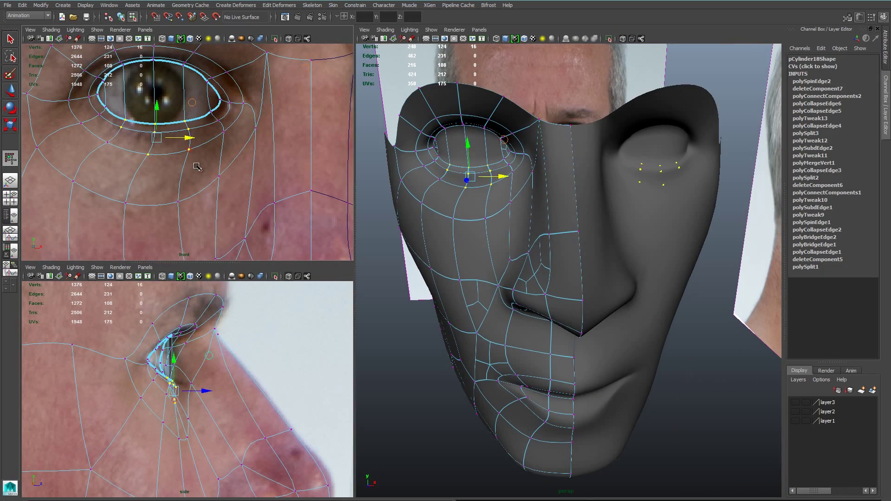
pyautogui.moveTo(204, 391); pyautogui.dragTo(211, 391)
pyautogui.moveTo(492, 283)
pyautogui.keyDown('alt'); pyautogui.mouseDown()
pyautogui.moveTo(591, 275)
pyautogui.moveTo(506, 278)
pyautogui.mouseUp(); pyautogui.keyUp('alt')
pyautogui.press('F8')
pyautogui.click(673, 394)
pyautogui.moveTo(622, 346)
pyautogui.keyDown('alt'); pyautogui.mouseDown()
pyautogui.moveTo(486, 354)
pyautogui.moveTo(617, 343)
pyautogui.mouseUp(); pyautogui.keyUp('alt')
# Select the upper-eyelid edge loops and move them forward in the side view, narrowing the selection toward the middle.
pyautogui.click(553, 215)
pyautogui.keyDown('alt'); pyautogui.moveTo(553, 215); pyautogui.dragTo(501, 233); pyautogui.keyUp('alt')
pyautogui.keyDown('alt'); pyautogui.moveTo(502, 232); pyautogui.dragTo(557, 236, button='right'); pyautogui.keyUp('alt')
pyautogui.moveTo(483, 241); pyautogui.dragTo(483, 209, button='right')
pyautogui.doubleClick(470, 214)
pyautogui.moveTo(207, 352); pyautogui.dragTo(210, 351)
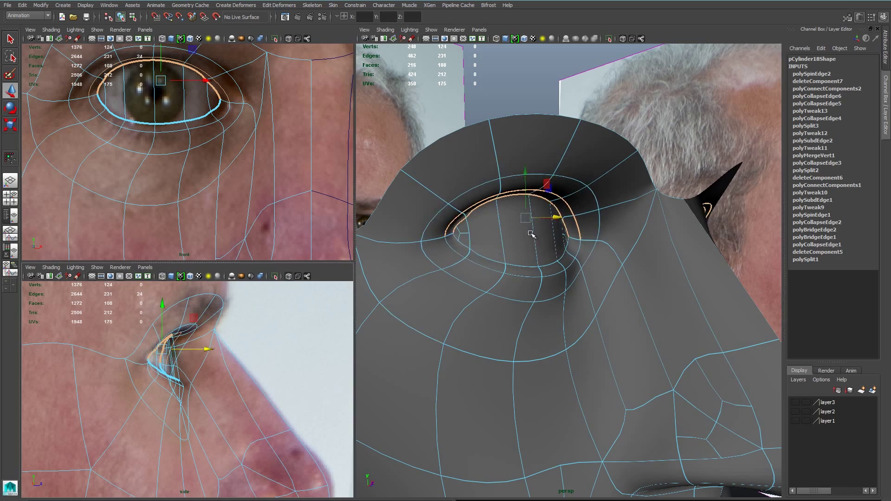
pyautogui.keyDown('alt'); pyautogui.moveTo(531, 232); pyautogui.dragTo(469, 232); pyautogui.keyUp('alt')
pyautogui.keyDown('ctrl'); pyautogui.moveTo(510, 209); pyautogui.dragTo(539, 242); pyautogui.keyUp('ctrl')
pyautogui.moveTo(212, 341); pyautogui.dragTo(217, 341)
# Move the middle of the upper eyelid forward and slightly down with soft selection.
pyautogui.keyDown('ctrl'); pyautogui.moveTo(502, 200); pyautogui.dragTo(501, 244); pyautogui.keyUp('ctrl')
pyautogui.press('b')
pyautogui.moveTo(221, 334); pyautogui.dragTo(232, 334)
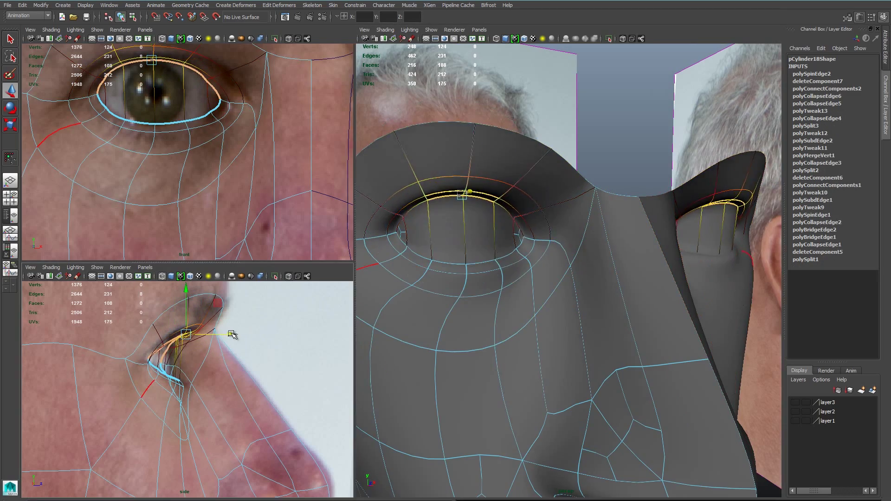
pyautogui.keyDown('alt'); pyautogui.moveTo(455, 186); pyautogui.dragTo(511, 223); pyautogui.keyUp('alt')
pyautogui.keyDown('alt'); pyautogui.moveTo(177, 88); pyautogui.dragTo(206, 140, button='middle'); pyautogui.keyUp('alt')
pyautogui.moveTo(185, 69); pyautogui.dragTo(186, 75)
pyautogui.moveTo(575, 177); pyautogui.dragTo(608, 148, button='right')
pyautogui.moveTo(598, 185)
pyautogui.keyDown('alt'); pyautogui.mouseDown()
pyautogui.moveTo(559, 201)
pyautogui.moveTo(582, 191)
pyautogui.mouseUp(); pyautogui.keyUp('alt')
# Select the ring of edges around the upper eyelid with soft selection off and connect them with a new edge loop.
pyautogui.moveTo(520, 200); pyautogui.dragTo(520, 168, button='right')
pyautogui.click(383, 195)
pyautogui.keyDown('shift'); pyautogui.doubleClick(542, 211); pyautogui.keyUp('shift')
pyautogui.press('b')
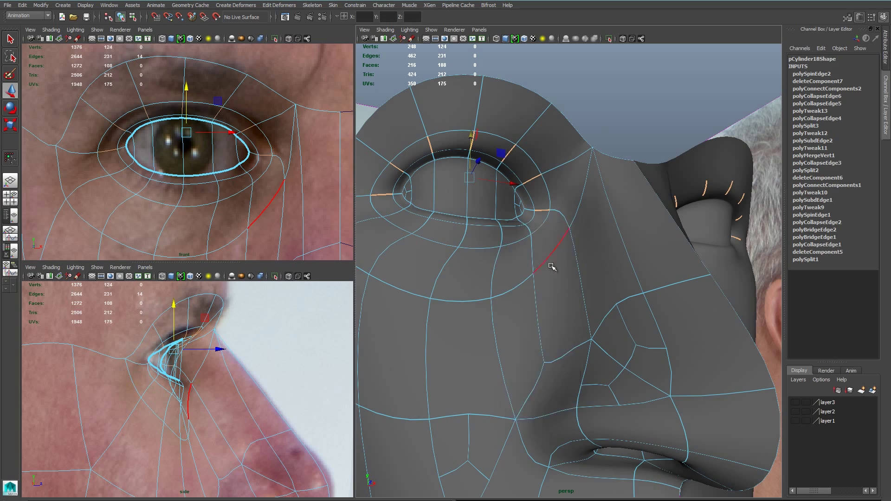
pyautogui.keyDown('alt'); pyautogui.moveTo(551, 266); pyautogui.dragTo(589, 250); pyautogui.keyUp('alt')
pyautogui.keyDown('shift'); pyautogui.moveTo(589, 232); pyautogui.dragTo(601, 200, button='right'); pyautogui.keyUp('shift')
# Weld the end vertices of the new eyelid loop to the neighbouring vertices at the inner and outer eye corners.
pyautogui.moveTo(272, 156); pyautogui.dragTo(279, 156)
pyautogui.press('1')
pyautogui.keyDown('alt'); pyautogui.moveTo(442, 259); pyautogui.dragTo(483, 260); pyautogui.keyUp('alt')
pyautogui.moveTo(466, 260); pyautogui.dragTo(455, 261)
# Raise the new upper-eyelid edge loop and push it back in depth to form the eyelid crease.
pyautogui.press('w')
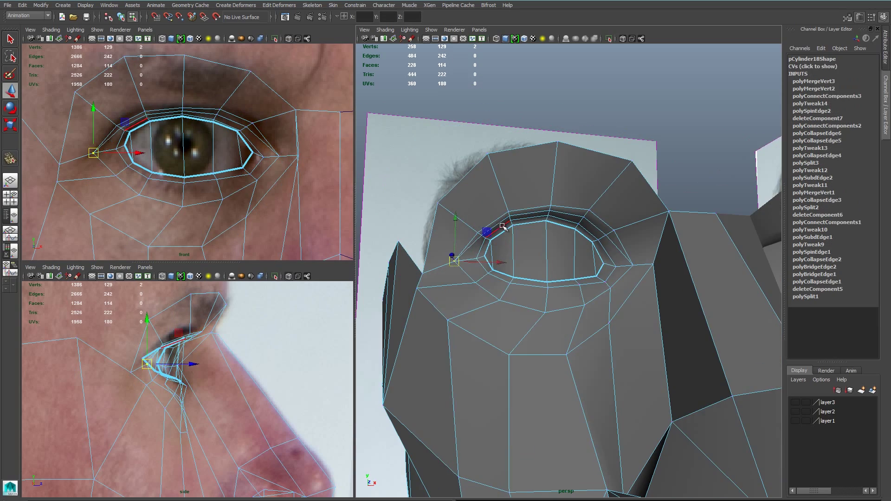
pyautogui.doubleClick(502, 226)
pyautogui.keyDown('alt'); pyautogui.moveTo(557, 251); pyautogui.dragTo(659, 274); pyautogui.keyUp('alt')
pyautogui.moveTo(547, 228); pyautogui.dragTo(548, 224)
pyautogui.keyDown('alt'); pyautogui.moveTo(585, 251); pyautogui.dragTo(603, 293); pyautogui.keyUp('alt')
pyautogui.press('3')
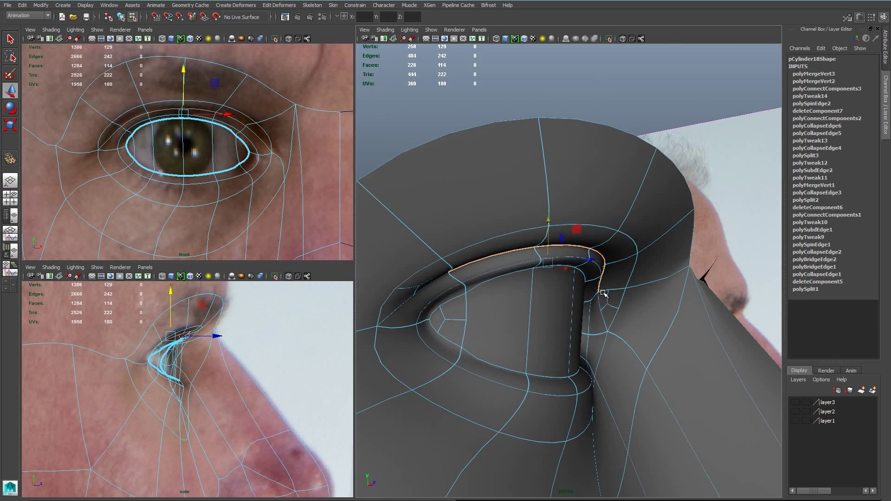
pyautogui.moveTo(184, 68); pyautogui.dragTo(181, 63)
pyautogui.moveTo(217, 331); pyautogui.dragTo(205, 332)
pyautogui.keyDown('alt'); pyautogui.moveTo(593, 283); pyautogui.dragTo(469, 279); pyautogui.keyUp('alt')
pyautogui.keyDown('alt'); pyautogui.moveTo(556, 281); pyautogui.dragTo(637, 277); pyautogui.keyUp('alt')
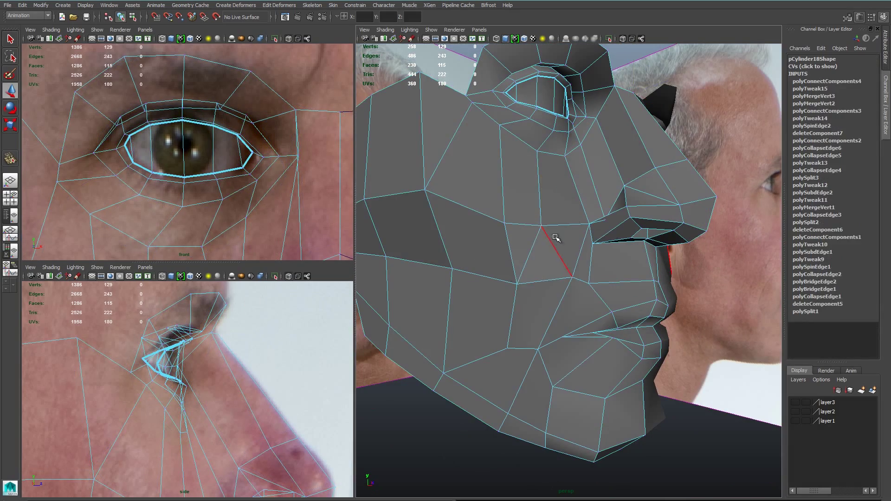
# Delete the diagonal edge in the cheek between the nose wing and the mouth corner.
pyautogui.click(556, 237)
pyautogui.press('Delete')
pyautogui.press('3')
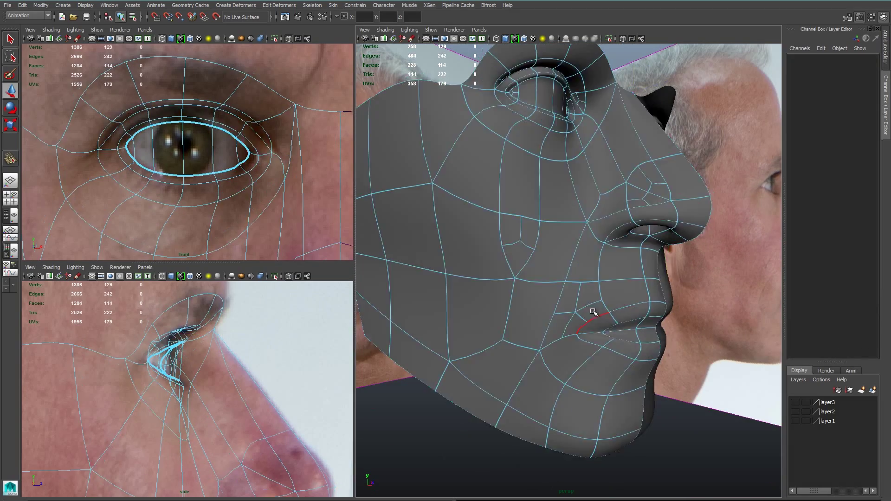
pyautogui.keyDown('alt'); pyautogui.moveTo(593, 312); pyautogui.dragTo(574, 323); pyautogui.keyUp('alt')
pyautogui.press('1')
# Cut a new edge across the cheek face beside the nose wing with the Multi-Cut tool.
pyautogui.keyDown('alt'); pyautogui.moveTo(575, 322); pyautogui.dragTo(591, 330, button='right'); pyautogui.keyUp('alt')
pyautogui.keyDown('alt'); pyautogui.moveTo(590, 330); pyautogui.dragTo(579, 325); pyautogui.keyUp('alt')
pyautogui.moveTo(557, 299); pyautogui.dragTo(579, 278, button='right')
pyautogui.keyDown('shift'); pyautogui.moveTo(578, 277); pyautogui.dragTo(553, 278, button='right'); pyautogui.keyUp('shift')
pyautogui.click(553, 280)
pyautogui.rightClick(528, 360)
# Cut an edge from the vertex beside the mouth corner down to the vertex below it with the Multi-Cut tool.
pyautogui.keyDown('alt'); pyautogui.moveTo(287, 204); pyautogui.dragTo(246, 232, button='right'); pyautogui.keyUp('alt')
pyautogui.keyDown('alt'); pyautogui.moveTo(246, 232); pyautogui.dragTo(256, 189, button='middle'); pyautogui.keyUp('alt')
pyautogui.keyDown('alt'); pyautogui.moveTo(256, 189); pyautogui.dragTo(287, 186, button='right'); pyautogui.keyUp('alt')
pyautogui.keyDown('alt'); pyautogui.moveTo(288, 186); pyautogui.dragTo(236, 139, button='middle'); pyautogui.keyUp('alt')
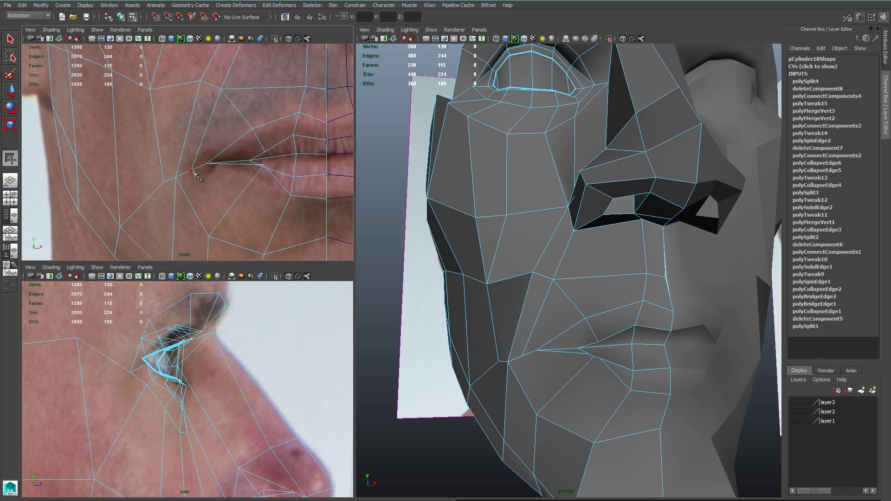
pyautogui.click(208, 237)
pyautogui.rightClick(198, 167)
pyautogui.press('3')
# Reposition the vertices just outside the mouth corner against the front and side references.
pyautogui.keyDown('alt'); pyautogui.moveTo(492, 358); pyautogui.dragTo(562, 372); pyautogui.keyUp('alt')
pyautogui.moveTo(583, 414); pyautogui.dragTo(578, 411)
pyautogui.keyDown('alt'); pyautogui.moveTo(274, 483); pyautogui.dragTo(286, 298, button='middle'); pyautogui.keyUp('alt')
pyautogui.keyDown('alt'); pyautogui.moveTo(288, 427); pyautogui.dragTo(284, 407, button='middle'); pyautogui.keyUp('alt')
pyautogui.moveTo(223, 419); pyautogui.dragTo(245, 419)
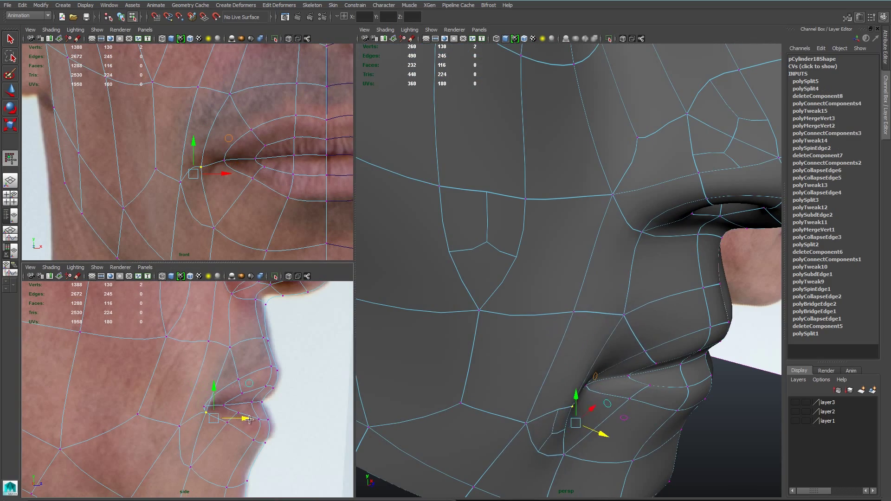
pyautogui.keyDown('alt'); pyautogui.moveTo(650, 307); pyautogui.dragTo(580, 288, button='right'); pyautogui.keyUp('alt')
pyautogui.keyDown('alt'); pyautogui.moveTo(678, 320); pyautogui.dragTo(668, 302); pyautogui.keyUp('alt')
pyautogui.keyDown('alt'); pyautogui.moveTo(244, 468); pyautogui.dragTo(258, 431, button='middle'); pyautogui.keyUp('alt')
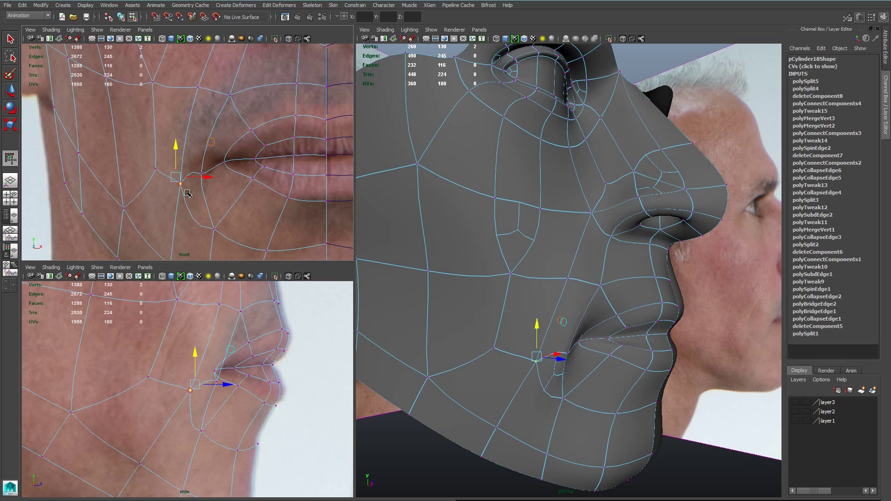
# Shift the cheek vertex next to the mouth corner to even out the smoothed surface.
pyautogui.keyDown('alt'); pyautogui.moveTo(617, 344); pyautogui.dragTo(571, 348, button='right'); pyautogui.keyUp('alt')
pyautogui.keyDown('alt'); pyautogui.moveTo(571, 353); pyautogui.dragTo(496, 365); pyautogui.keyUp('alt')
pyautogui.click(544, 326)
pyautogui.moveTo(510, 346); pyautogui.dragTo(520, 341)
pyautogui.keyDown('alt'); pyautogui.moveTo(511, 362); pyautogui.dragTo(575, 365); pyautogui.keyUp('alt')
pyautogui.keyDown('alt'); pyautogui.moveTo(575, 364); pyautogui.dragTo(520, 366, button='right'); pyautogui.keyUp('alt')
pyautogui.keyDown('alt'); pyautogui.moveTo(515, 366); pyautogui.dragTo(591, 371); pyautogui.keyUp('alt')
# Adjust the vertex on the fold between the nose wing and the mouth corner.
pyautogui.click(552, 274)
pyautogui.moveTo(592, 372); pyautogui.dragTo(582, 367, button='middle')
pyautogui.keyDown('alt'); pyautogui.moveTo(582, 368); pyautogui.dragTo(618, 320); pyautogui.keyUp('alt')
pyautogui.moveTo(617, 320); pyautogui.dragTo(617, 312, button='middle')
pyautogui.click(623, 315)
pyautogui.keyDown('alt'); pyautogui.moveTo(617, 312); pyautogui.dragTo(549, 384); pyautogui.keyUp('alt')
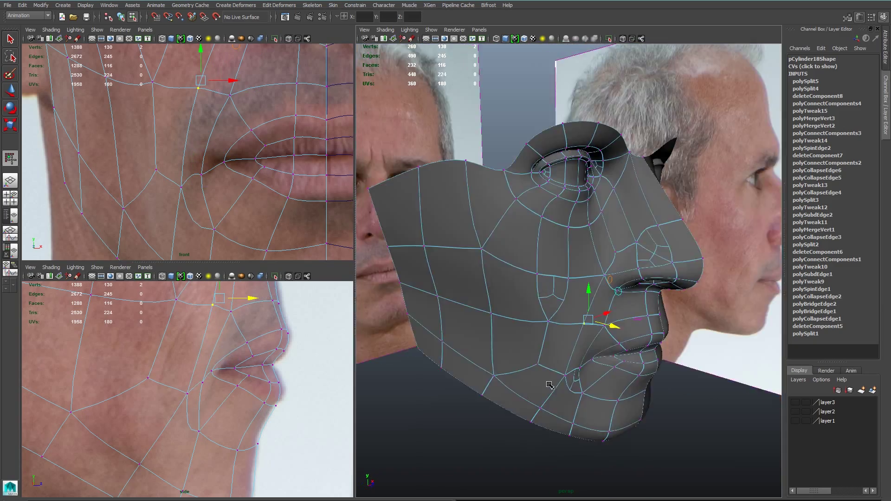
# Nudge the vertices outside and below the mouth corner to smooth the lower cheek.
pyautogui.click(574, 377)
pyautogui.keyDown('alt'); pyautogui.moveTo(576, 378); pyautogui.dragTo(640, 399, button='right'); pyautogui.keyUp('alt')
pyautogui.keyDown('alt'); pyautogui.moveTo(641, 399); pyautogui.dragTo(520, 394); pyautogui.keyUp('alt')
pyautogui.moveTo(494, 388); pyautogui.dragTo(489, 387)
pyautogui.keyDown('alt'); pyautogui.moveTo(625, 395); pyautogui.dragTo(506, 372); pyautogui.keyUp('alt')
pyautogui.moveTo(454, 342); pyautogui.dragTo(460, 341)
# Push the two outer lower-lip vertices forward in depth against the side reference.
pyautogui.keyDown('alt'); pyautogui.moveTo(460, 340); pyautogui.dragTo(462, 359); pyautogui.keyUp('alt')
pyautogui.click(534, 378)
pyautogui.keyDown('alt'); pyautogui.moveTo(462, 359); pyautogui.dragTo(569, 385); pyautogui.keyUp('alt')
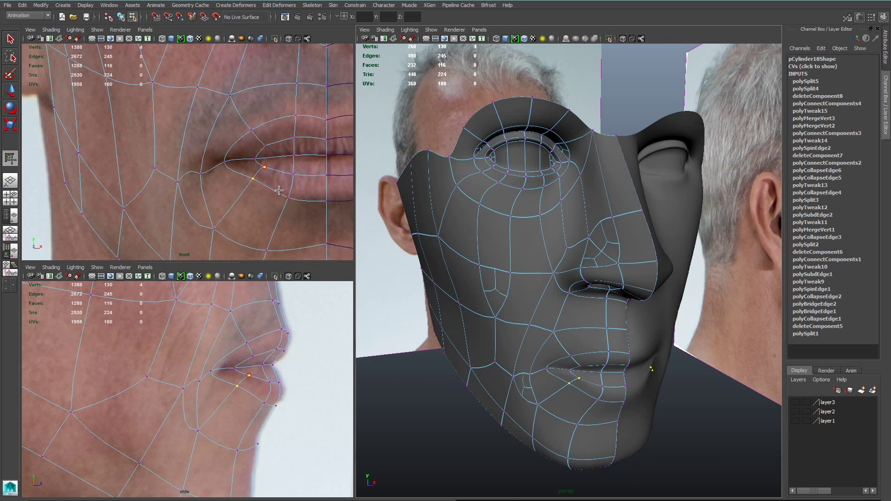
pyautogui.moveTo(281, 372); pyautogui.dragTo(290, 372)
pyautogui.keyDown('alt'); pyautogui.moveTo(659, 409); pyautogui.dragTo(556, 403); pyautogui.keyUp('alt')
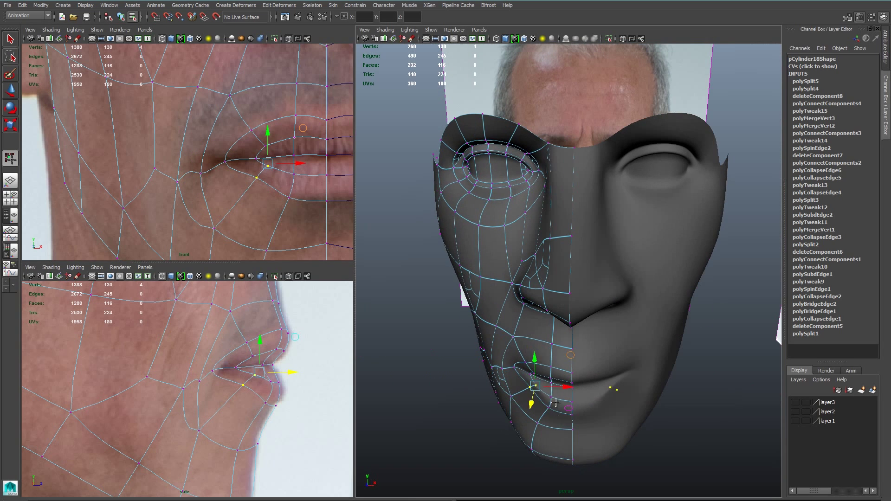
# Try to shift the next pair of lower-lip vertices sideways toward the mouth corner.
pyautogui.press('w')
pyautogui.moveTo(316, 186); pyautogui.dragTo(311, 186)
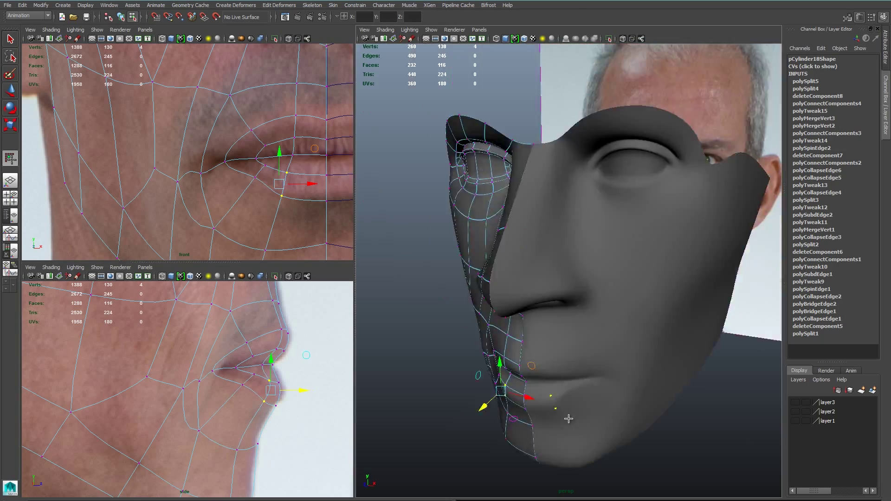
pyautogui.keyDown('alt'); pyautogui.moveTo(569, 418); pyautogui.dragTo(525, 399, button='right'); pyautogui.keyUp('alt')
pyautogui.keyDown('alt'); pyautogui.moveTo(548, 397); pyautogui.dragTo(503, 359, button='right'); pyautogui.keyUp('alt')
pyautogui.click(575, 384)
pyautogui.keyDown('alt'); pyautogui.moveTo(503, 359); pyautogui.dragTo(579, 358); pyautogui.keyUp('alt')
pyautogui.keyDown('alt'); pyautogui.moveTo(578, 357); pyautogui.dragTo(537, 364, button='right'); pyautogui.keyUp('alt')
pyautogui.hotkey('ctrl', 'z')
# Even out the uneven lip vertices with Average Vertices.
pyautogui.keyDown('alt'); pyautogui.moveTo(537, 364); pyautogui.dragTo(508, 348); pyautogui.keyUp('alt')
pyautogui.keyDown('alt'); pyautogui.moveTo(508, 348); pyautogui.dragTo(517, 323, button='right'); pyautogui.keyUp('alt')
pyautogui.keyDown('alt'); pyautogui.moveTo(511, 351); pyautogui.dragTo(534, 395); pyautogui.keyUp('alt')
pyautogui.click(540, 286)
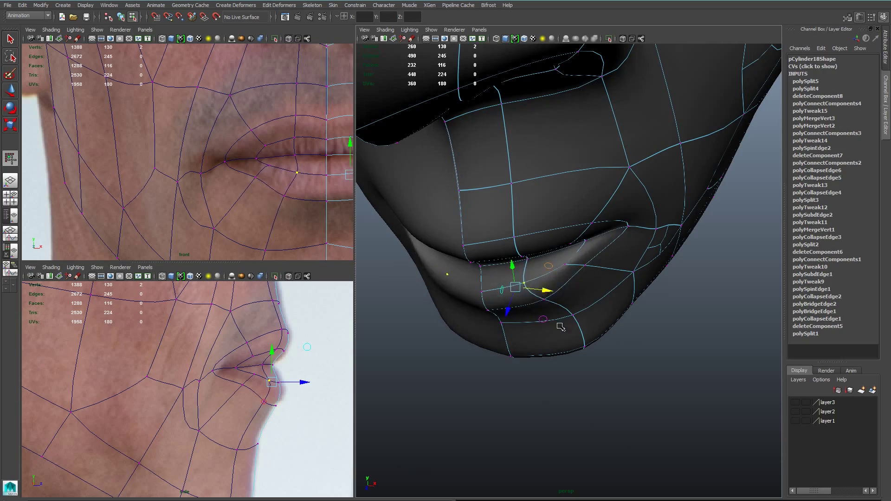
pyautogui.keyDown('alt'); pyautogui.moveTo(561, 327); pyautogui.dragTo(516, 313); pyautogui.keyUp('alt')
pyautogui.click(563, 273)
pyautogui.press('g')
pyautogui.keyDown('alt'); pyautogui.moveTo(590, 304); pyautogui.dragTo(564, 255); pyautogui.keyUp('alt')
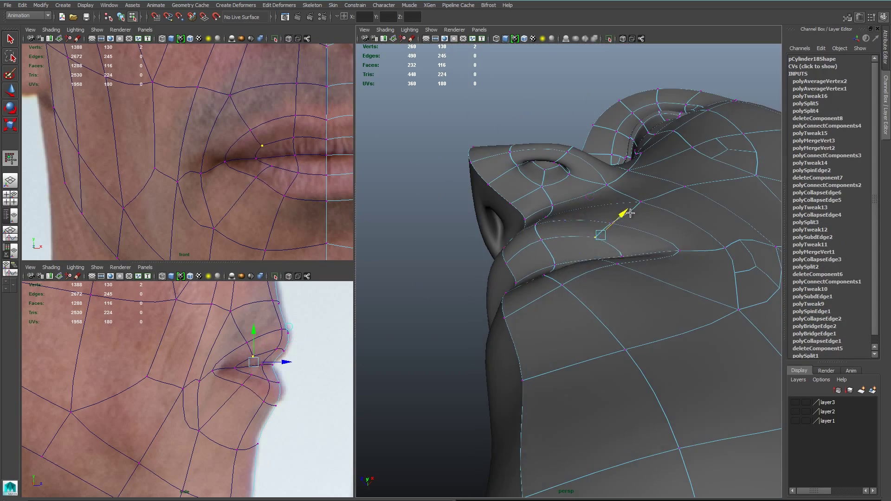
# Adjust the two lower-lip vertices nearest the centre line against the side reference.
pyautogui.keyDown('alt'); pyautogui.moveTo(630, 214); pyautogui.dragTo(469, 284); pyautogui.keyUp('alt')
pyautogui.moveTo(263, 374); pyautogui.dragTo(287, 389)
pyautogui.keyDown('alt'); pyautogui.moveTo(520, 269); pyautogui.dragTo(568, 265); pyautogui.keyUp('alt')
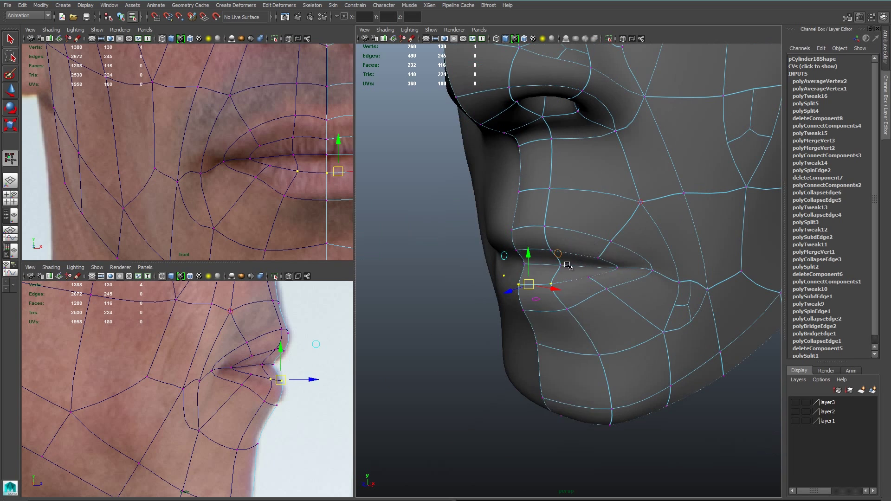
# Crease the edges along the line between the lips with the Crease Tool.
pyautogui.keyDown('shift'); pyautogui.click(633, 269); pyautogui.keyUp('shift')
pyautogui.keyDown('alt'); pyautogui.moveTo(613, 292); pyautogui.dragTo(605, 295); pyautogui.keyUp('alt')
pyautogui.keyDown('shift'); pyautogui.moveTo(630, 301); pyautogui.dragTo(635, 342, button='right'); pyautogui.keyUp('shift')
pyautogui.press('w')
pyautogui.keyDown('alt'); pyautogui.moveTo(568, 285); pyautogui.dragTo(646, 316); pyautogui.keyUp('alt')
pyautogui.click(650, 405)
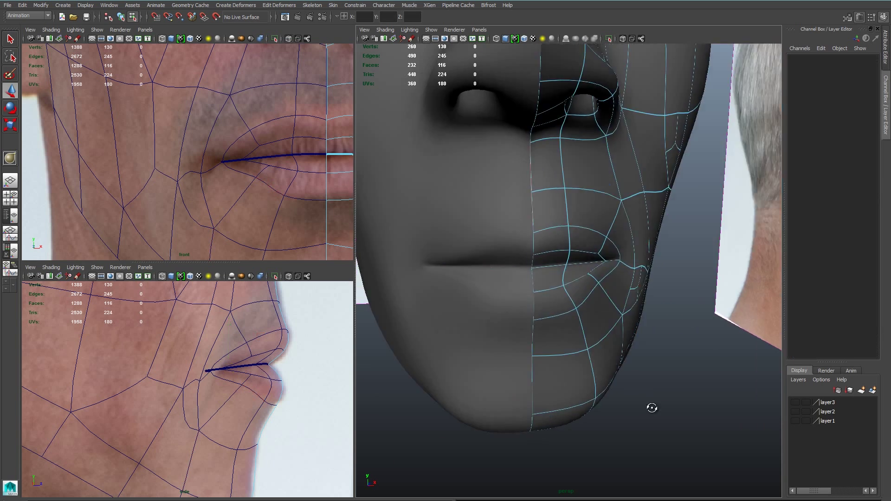
# Reposition the vertices along the mouth line and beside the mouth corner to follow the front reference.
pyautogui.keyDown('alt'); pyautogui.moveTo(651, 408); pyautogui.dragTo(624, 394, button='right'); pyautogui.keyUp('alt')
pyautogui.keyDown('alt'); pyautogui.moveTo(624, 395); pyautogui.dragTo(599, 372); pyautogui.keyUp('alt')
pyautogui.click(539, 266)
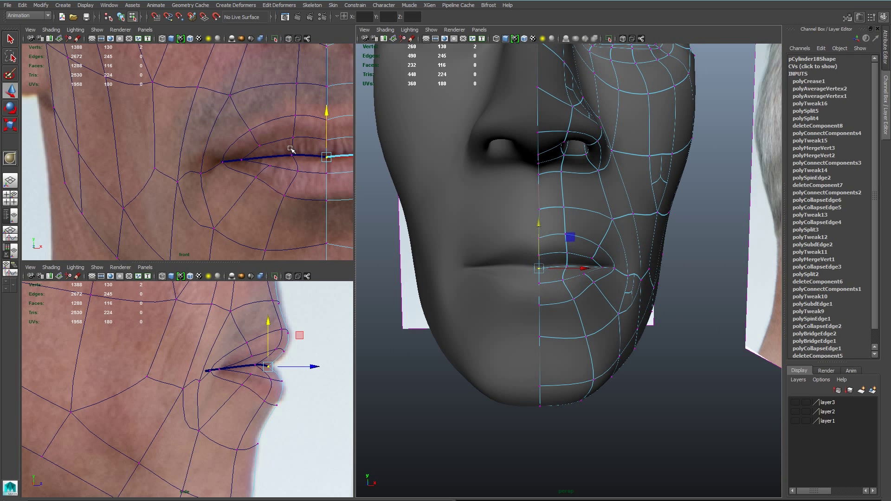
pyautogui.moveTo(283, 151); pyautogui.dragTo(296, 160)
pyautogui.click(241, 160)
pyautogui.keyDown('alt'); pyautogui.moveTo(250, 167); pyautogui.dragTo(324, 215, button='right'); pyautogui.keyUp('alt')
pyautogui.keyDown('alt'); pyautogui.moveTo(325, 215); pyautogui.dragTo(271, 177, button='middle'); pyautogui.keyUp('alt')
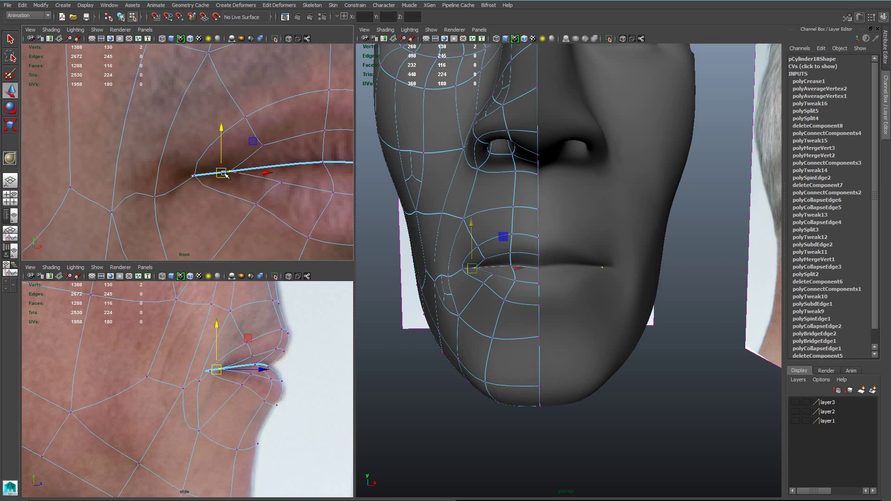
pyautogui.moveTo(164, 180); pyautogui.dragTo(165, 185)
# Try to crease the edge running outward from the mouth corner.
pyautogui.moveTo(171, 184); pyautogui.dragTo(174, 164, button='right')
pyautogui.click(173, 188)
pyautogui.keyDown('shift'); pyautogui.moveTo(537, 281); pyautogui.dragTo(538, 320, button='right'); pyautogui.keyUp('shift')
pyautogui.moveTo(613, 316); pyautogui.dragTo(650, 321, button='middle')
pyautogui.keyDown('alt'); pyautogui.moveTo(492, 325); pyautogui.dragTo(545, 349); pyautogui.keyUp('alt')
pyautogui.moveTo(546, 346); pyautogui.dragTo(249, 322, button='middle')
pyautogui.press('w')
# Adjust the lower-lip and chin profile vertices to match the side reference.
pyautogui.moveTo(522, 341); pyautogui.dragTo(537, 330, button='right')
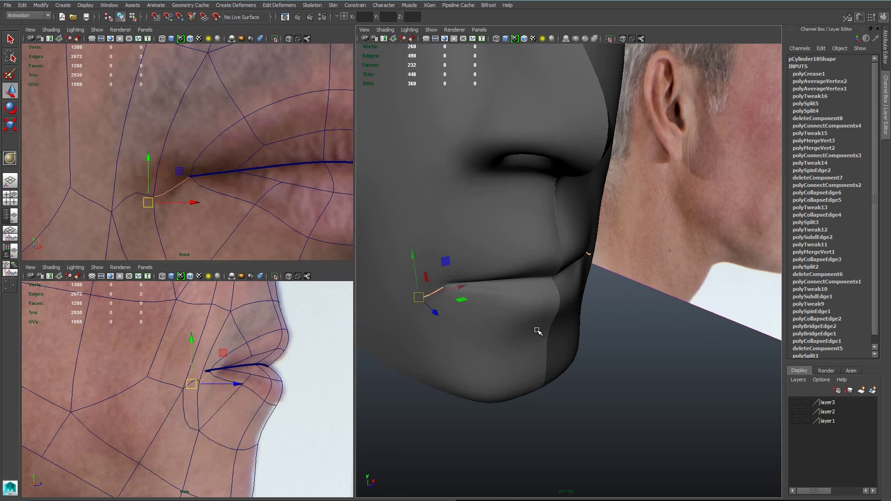
pyautogui.keyDown('alt'); pyautogui.moveTo(537, 330); pyautogui.dragTo(436, 337); pyautogui.keyUp('alt')
pyautogui.click(636, 403)
pyautogui.keyDown('alt'); pyautogui.moveTo(636, 404); pyautogui.dragTo(724, 397); pyautogui.keyUp('alt')
pyautogui.keyDown('alt'); pyautogui.moveTo(725, 397); pyautogui.dragTo(569, 345, button='right'); pyautogui.keyUp('alt')
pyautogui.keyDown('alt'); pyautogui.moveTo(568, 346); pyautogui.dragTo(634, 327); pyautogui.keyUp('alt')
pyautogui.moveTo(281, 349)
pyautogui.keyDown('alt'); pyautogui.mouseDown(button='right')
pyautogui.moveTo(290, 346)
pyautogui.moveTo(279, 341)
pyautogui.mouseUp(button='right'); pyautogui.keyUp('alt')
pyautogui.click(290, 345)
pyautogui.moveTo(274, 335); pyautogui.dragTo(295, 350)
pyautogui.moveTo(291, 344); pyautogui.dragTo(292, 348)
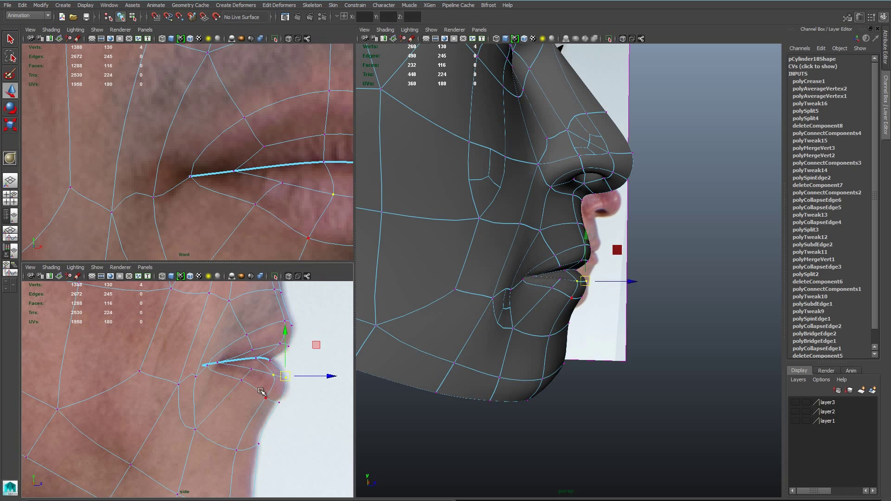
pyautogui.keyDown('alt'); pyautogui.moveTo(243, 439); pyautogui.dragTo(281, 468, button='middle'); pyautogui.keyUp('alt')
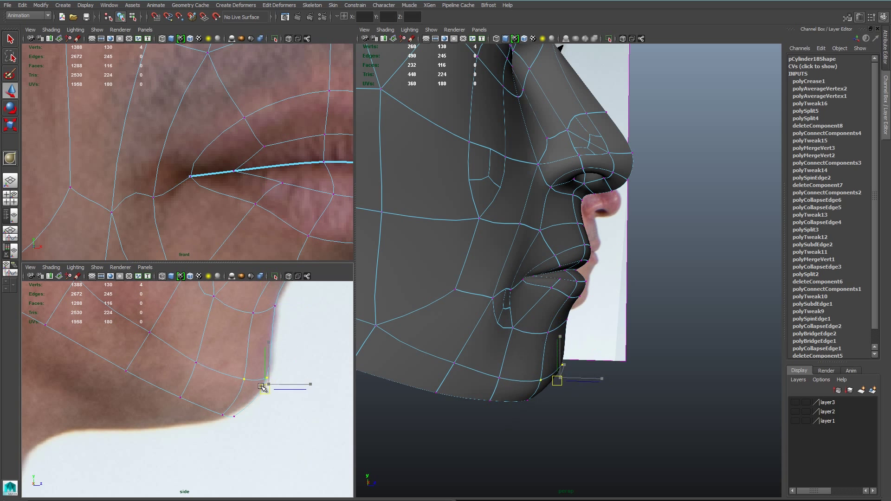
# Delete the construction history of all objects.
pyautogui.keyDown('alt'); pyautogui.moveTo(570, 321); pyautogui.dragTo(497, 262); pyautogui.keyUp('alt')
pyautogui.press('space')
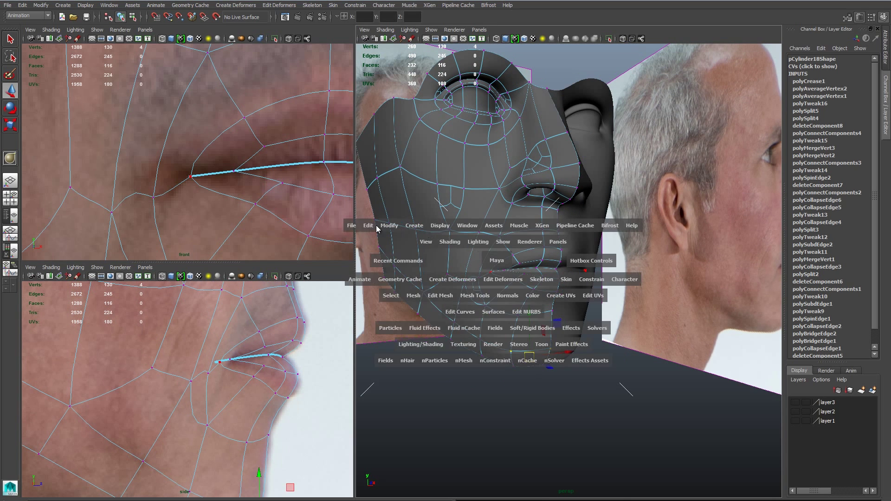
pyautogui.click(377, 227)
pyautogui.moveTo(418, 333)
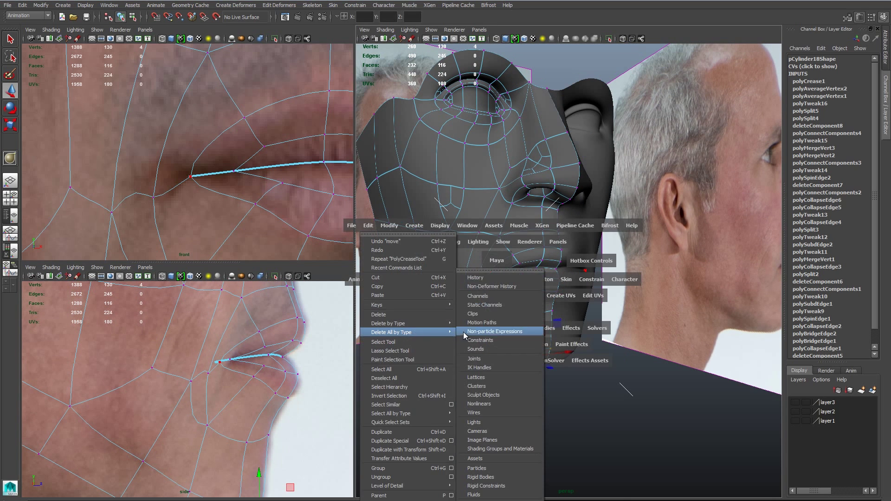
pyautogui.click(483, 279)
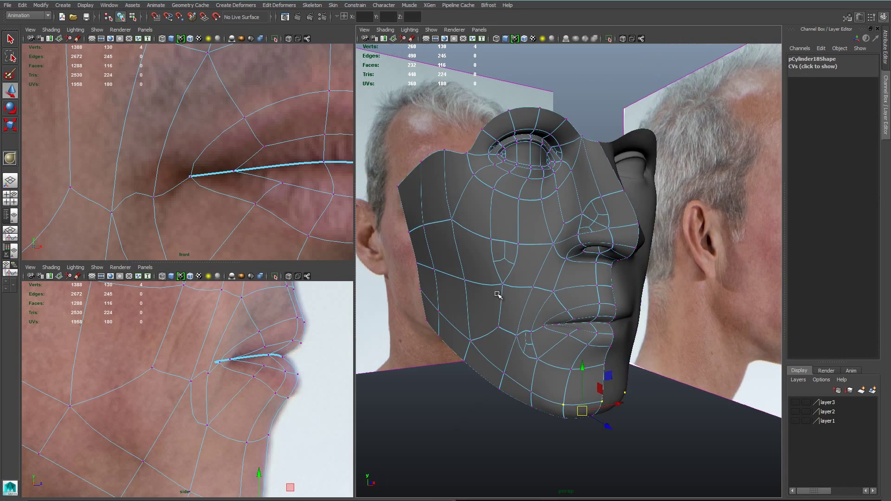
# Connect the two cheek vertices beside the mouth corner to the jaw vertices below them.
pyautogui.press('1')
pyautogui.keyDown('alt'); pyautogui.moveTo(483, 278); pyautogui.dragTo(581, 289); pyautogui.keyUp('alt')
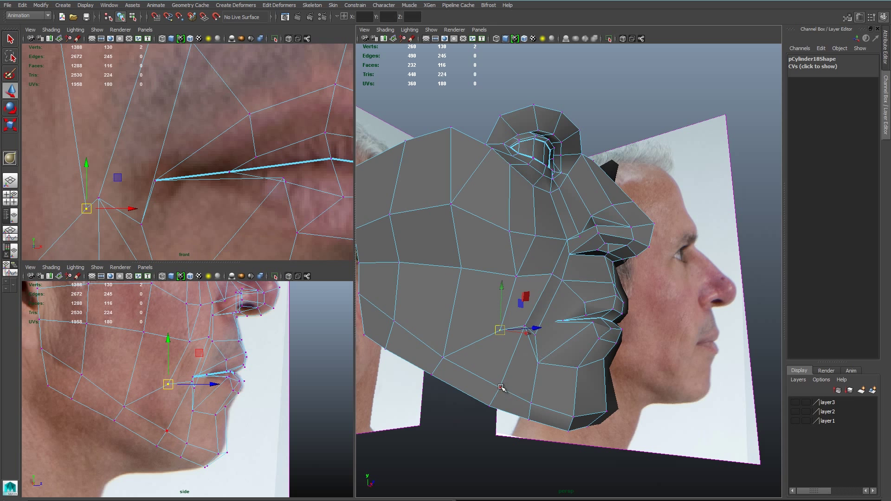
pyautogui.keyDown('shift'); pyautogui.click(500, 386); pyautogui.keyUp('shift')
pyautogui.keyDown('alt'); pyautogui.moveTo(588, 371); pyautogui.dragTo(558, 367); pyautogui.keyUp('alt')
pyautogui.keyDown('shift'); pyautogui.moveTo(558, 365); pyautogui.dragTo(559, 406, button='right'); pyautogui.keyUp('shift')
pyautogui.keyDown('alt'); pyautogui.moveTo(514, 348); pyautogui.dragTo(550, 350); pyautogui.keyUp('alt')
pyautogui.keyDown('alt'); pyautogui.moveTo(550, 350); pyautogui.dragTo(605, 367, button='right'); pyautogui.keyUp('alt')
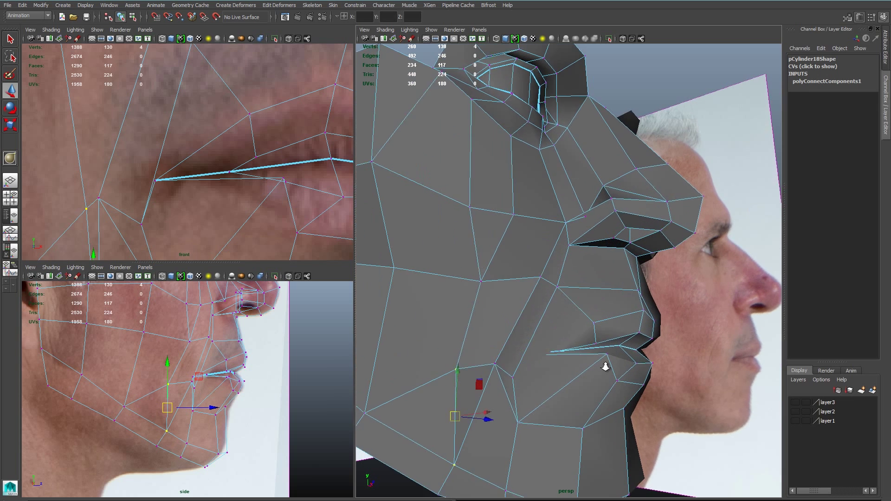
pyautogui.click(495, 364)
pyautogui.keyDown('alt'); pyautogui.moveTo(527, 408); pyautogui.dragTo(530, 370, button='middle'); pyautogui.keyUp('alt')
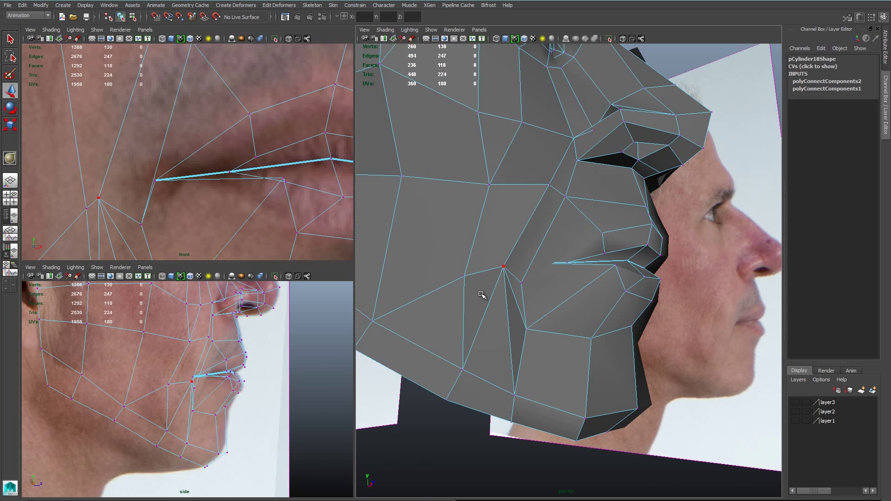
# Delete the two diagonal edges fanning down from the cheek vertex beside the mouth corner.
pyautogui.press('F10')
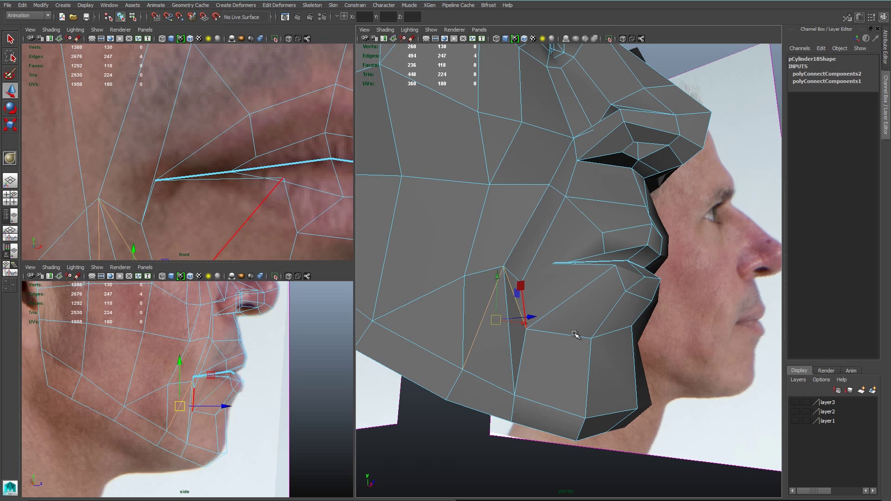
pyautogui.keyDown('alt'); pyautogui.moveTo(576, 334); pyautogui.dragTo(565, 344); pyautogui.keyUp('alt')
pyautogui.press('Delete')
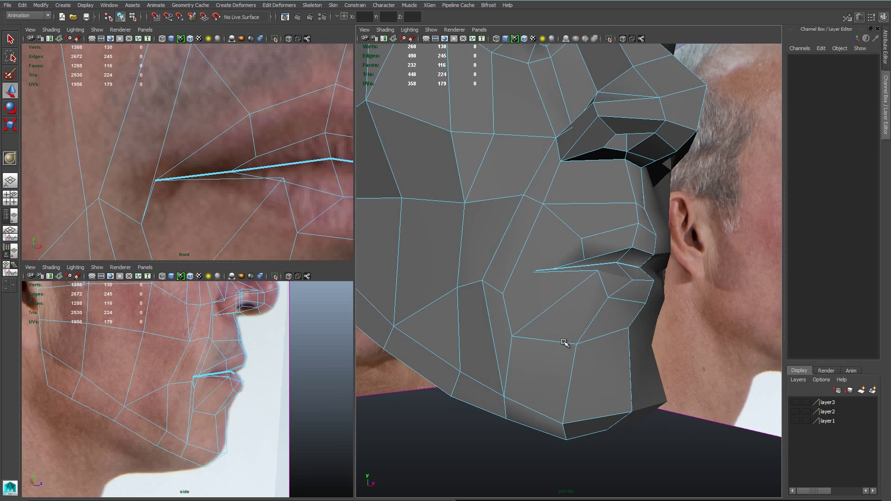
pyautogui.press('3')
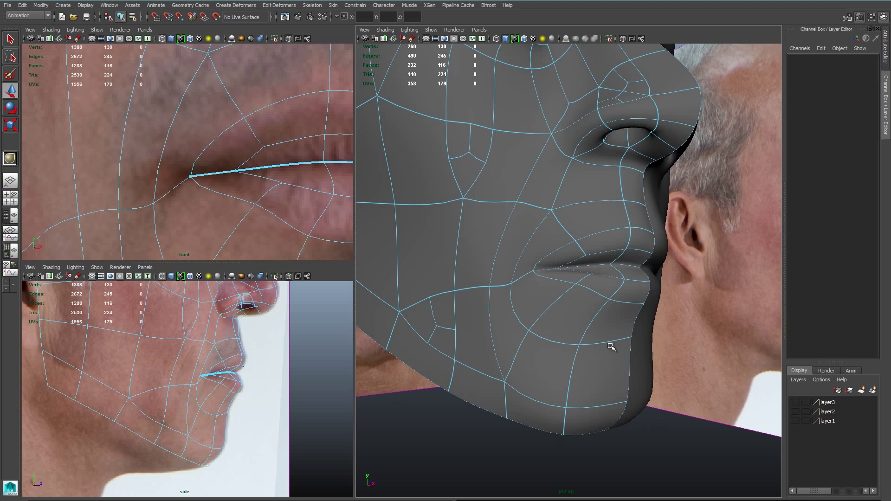
pyautogui.keyDown('alt'); pyautogui.moveTo(612, 347); pyautogui.dragTo(615, 368); pyautogui.keyUp('alt')
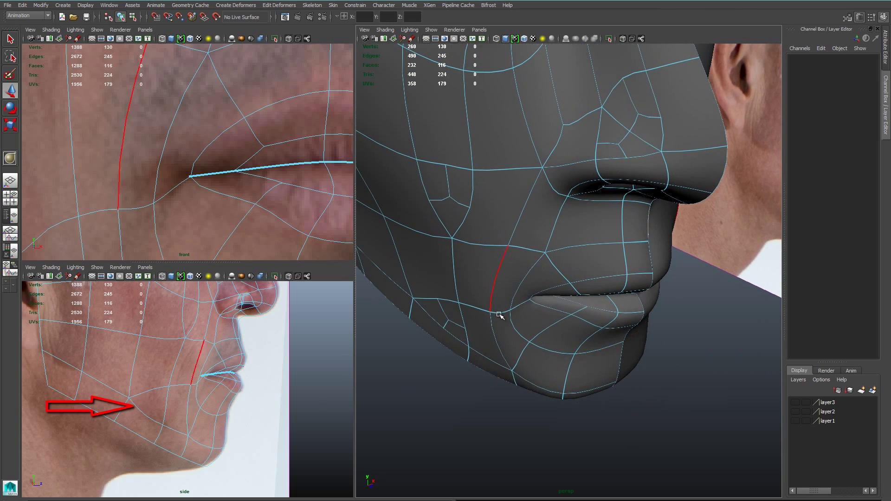
# Undo the edge deletion, the cheek vertex connections and the history deletion.
pyautogui.moveTo(499, 315); pyautogui.dragTo(479, 314, button='right')
pyautogui.click(491, 312)
pyautogui.keyDown('alt'); pyautogui.moveTo(501, 328); pyautogui.dragTo(544, 385); pyautogui.keyUp('alt')
pyautogui.hotkey('ctrl', 'z')
pyautogui.hotkey('ctrl', 'z')
pyautogui.hotkey('ctrl', 'z')
# Cut a new edge line from the cheek vertex beside the mouth, under the lower lip to the chin's centre line, with Multi-Cut.
pyautogui.press('1')
pyautogui.keyDown('alt'); pyautogui.moveTo(520, 347); pyautogui.dragTo(570, 338); pyautogui.keyUp('alt')
pyautogui.moveTo(507, 283); pyautogui.dragTo(471, 289, button='right')
pyautogui.click(506, 281)
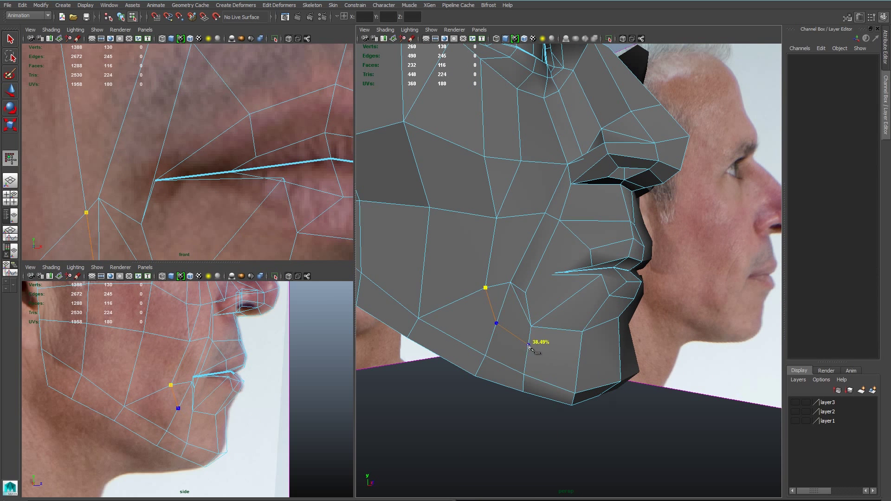
pyautogui.press('Return')
pyautogui.moveTo(607, 323)
pyautogui.mouseDown(button='right')
pyautogui.moveTo(609, 354)
pyautogui.moveTo(603, 309)
pyautogui.mouseUp(button='right')
pyautogui.click(610, 356)
# Adjust the chin edges and the vertex outside the mouth corner on the smoothed mesh.
pyautogui.keyDown('alt'); pyautogui.moveTo(256, 414); pyautogui.dragTo(255, 378, button='middle'); pyautogui.keyUp('alt')
pyautogui.press('3')
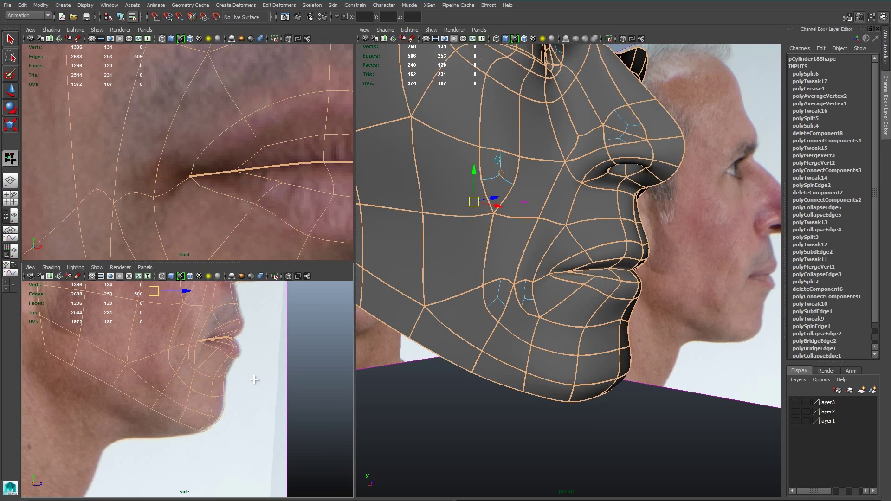
pyautogui.scroll(3, 258, 397)
pyautogui.click(229, 408)
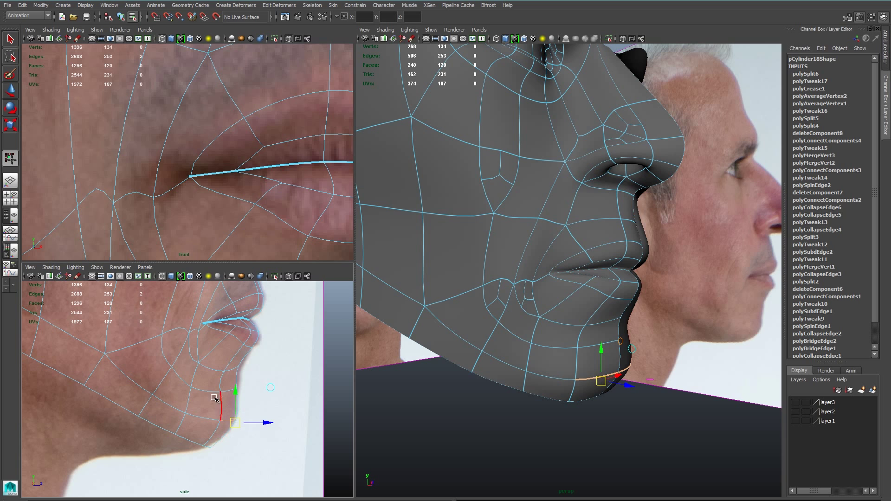
pyautogui.moveTo(524, 293); pyautogui.dragTo(496, 292, button='right')
pyautogui.moveTo(501, 276); pyautogui.dragTo(526, 301)
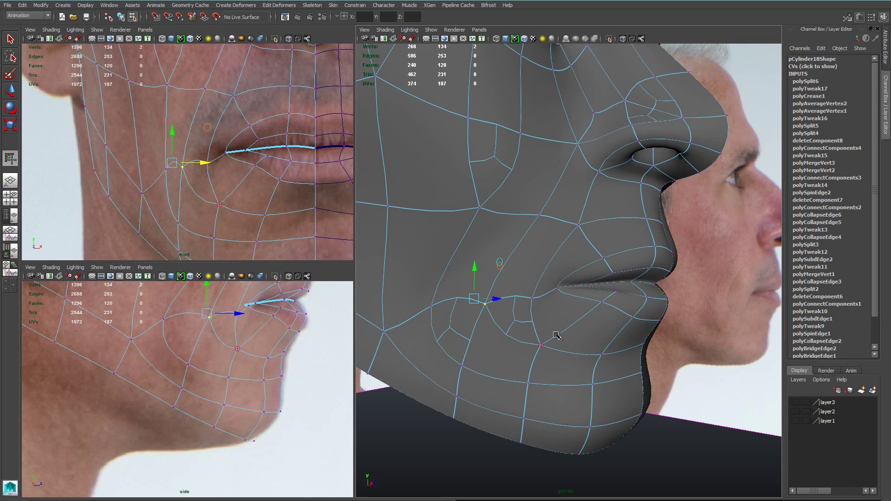
# Cut new edges across the face below and outside the mouth corner with the Multi-Cut tool.
pyautogui.keyDown('shift'); pyautogui.moveTo(526, 316); pyautogui.dragTo(496, 315, button='right'); pyautogui.keyUp('shift')
pyautogui.press('F8')
pyautogui.press('1')
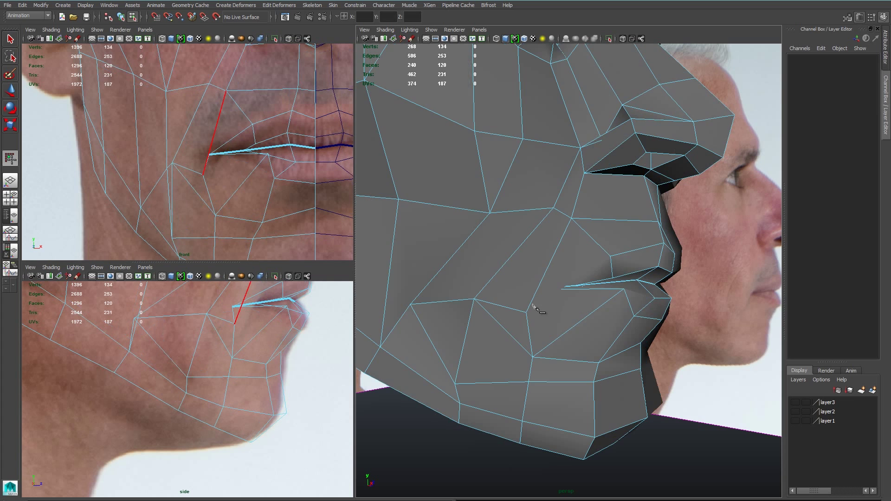
pyautogui.press('Return')
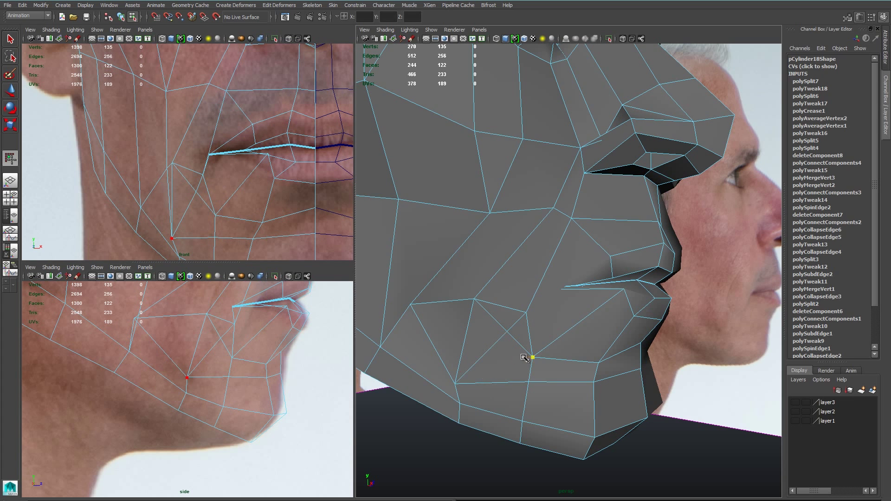
pyautogui.press('3')
pyautogui.moveTo(524, 357)
pyautogui.keyDown('alt'); pyautogui.mouseDown()
pyautogui.moveTo(500, 348)
pyautogui.moveTo(540, 354)
pyautogui.mouseUp(); pyautogui.keyUp('alt')
# Collapse the two short edges below the mouth corner to merge their vertices.
pyautogui.press('1')
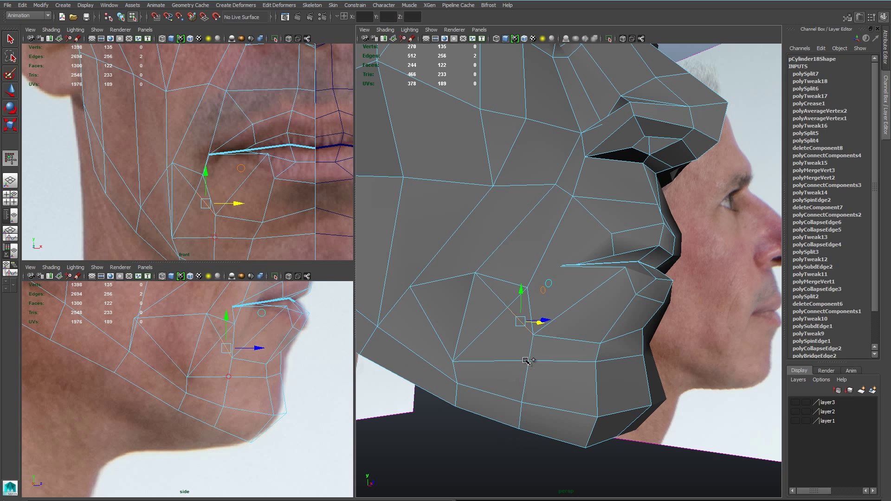
pyautogui.keyDown('shift'); pyautogui.moveTo(526, 361); pyautogui.dragTo(549, 333, button='right'); pyautogui.keyUp('shift')
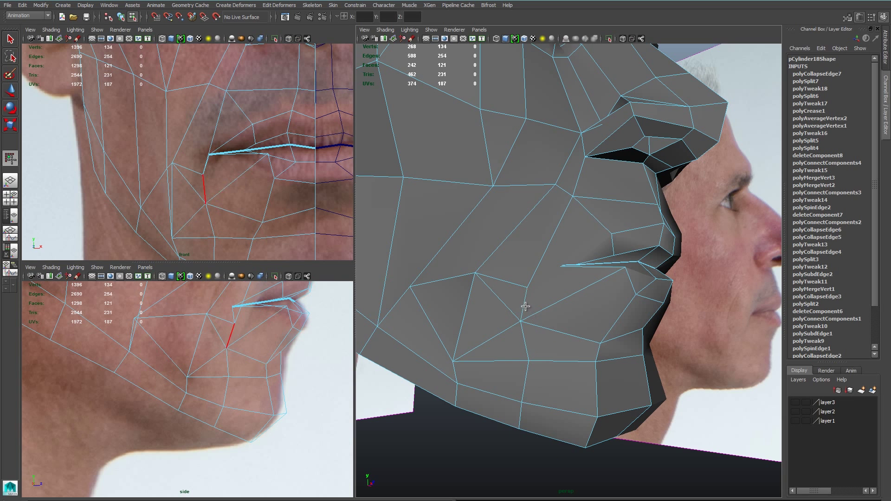
pyautogui.press('g')
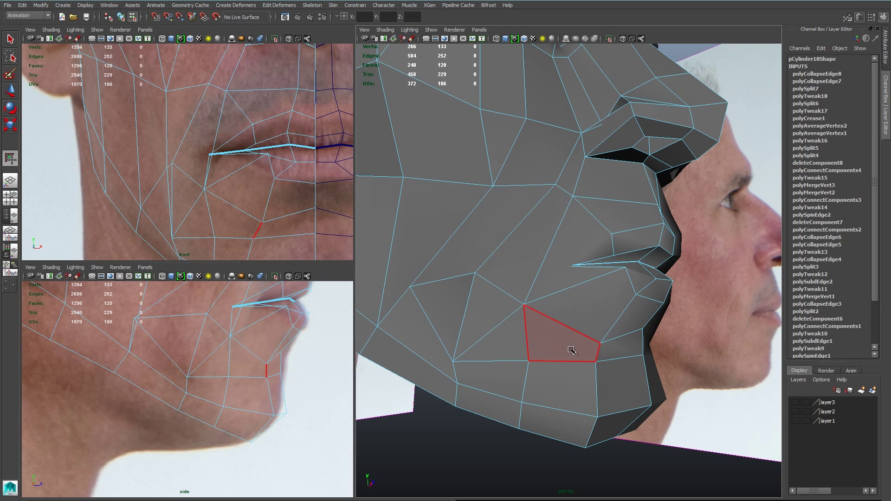
# Delete the edge on the chin below the mouth corner to join its two neighbouring faces.
pyautogui.keyDown('alt'); pyautogui.moveTo(572, 352); pyautogui.dragTo(446, 315); pyautogui.keyUp('alt')
pyautogui.press('Delete')
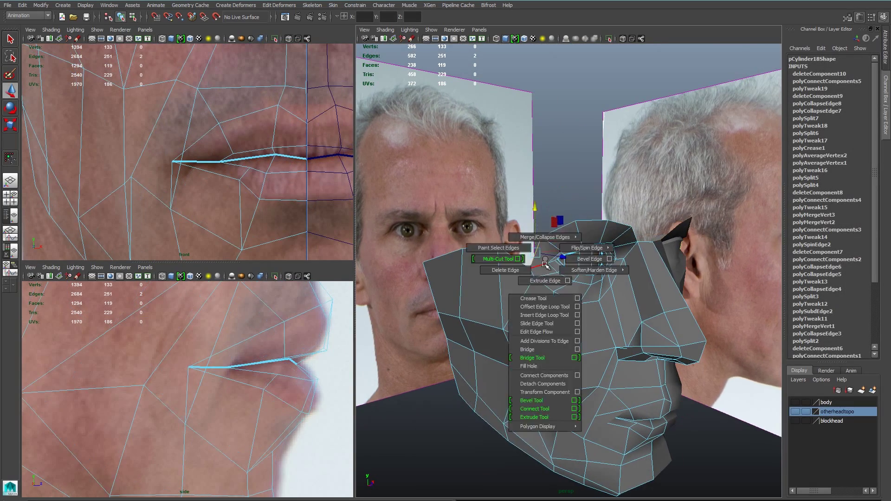
# Extrude the open brow and nose-bridge edges upward to build the forehead, merging the adjoining vertices.
pyautogui.keyDown('shift'); pyautogui.moveTo(514, 253); pyautogui.dragTo(549, 236, button='right'); pyautogui.keyUp('shift')
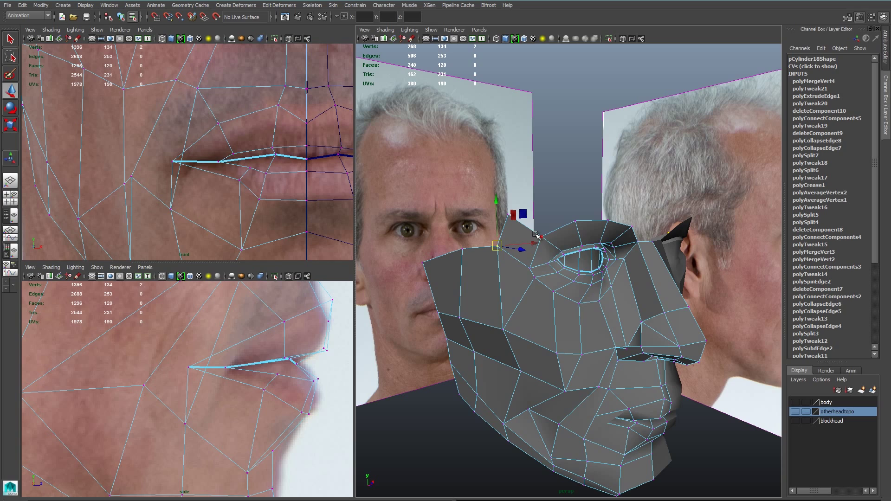
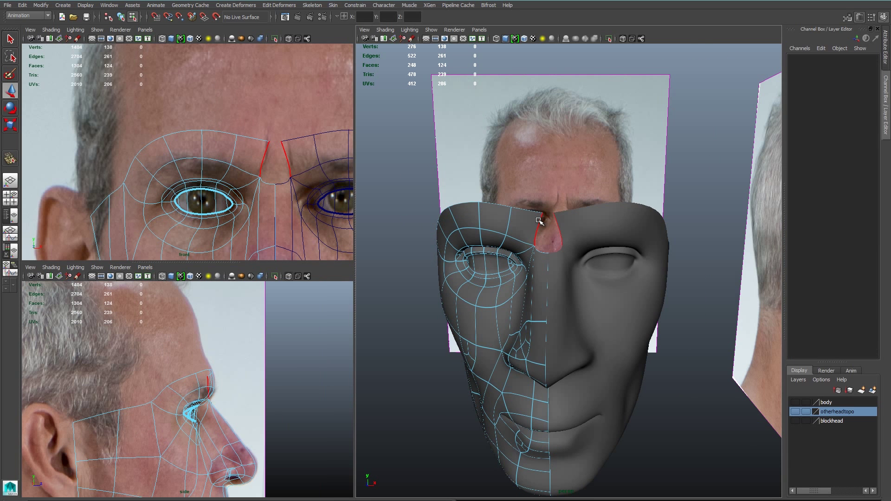
pyautogui.keyDown('shift'); pyautogui.moveTo(539, 220); pyautogui.dragTo(553, 241, button='right'); pyautogui.keyUp('shift')
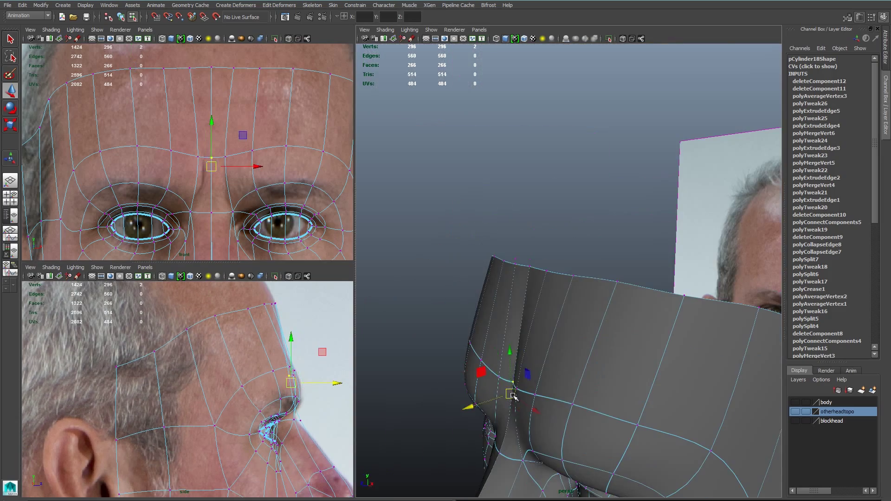
pyautogui.keyDown('alt'); pyautogui.moveTo(511, 353); pyautogui.dragTo(559, 355); pyautogui.keyUp('alt')
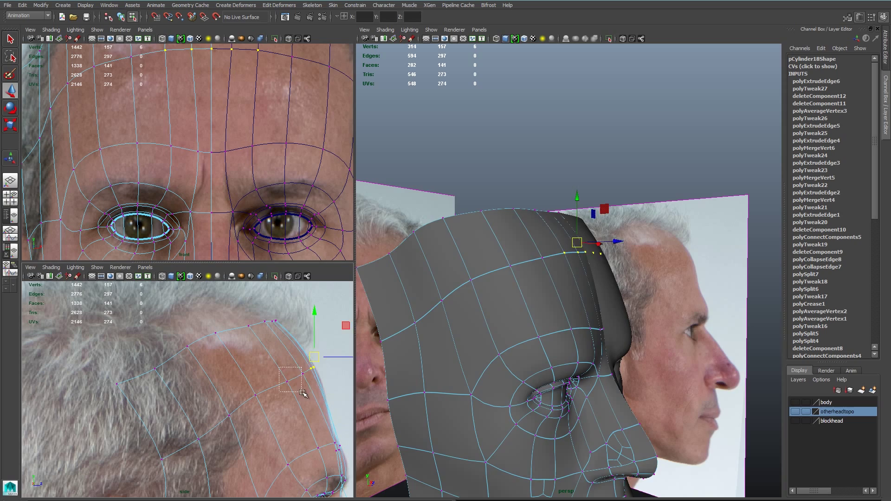
# Adjust the forehead vertices near the hairline to follow the rounded profile of the side reference.
pyautogui.moveTo(303, 393); pyautogui.dragTo(304, 394)
pyautogui.keyDown('alt'); pyautogui.moveTo(529, 344); pyautogui.dragTo(560, 395); pyautogui.keyUp('alt')
pyautogui.moveTo(563, 235); pyautogui.dragTo(563, 229)
pyautogui.keyDown('alt'); pyautogui.moveTo(492, 283); pyautogui.dragTo(548, 279); pyautogui.keyUp('alt')
pyautogui.click(626, 254)
# Move the boundary vertices along the temple and side of the forehead into place in the side view.
pyautogui.keyDown('alt'); pyautogui.moveTo(258, 414); pyautogui.dragTo(326, 365, button='middle'); pyautogui.keyUp('alt')
pyautogui.moveTo(160, 328); pyautogui.dragTo(175, 343)
pyautogui.moveTo(168, 335); pyautogui.dragTo(166, 386)
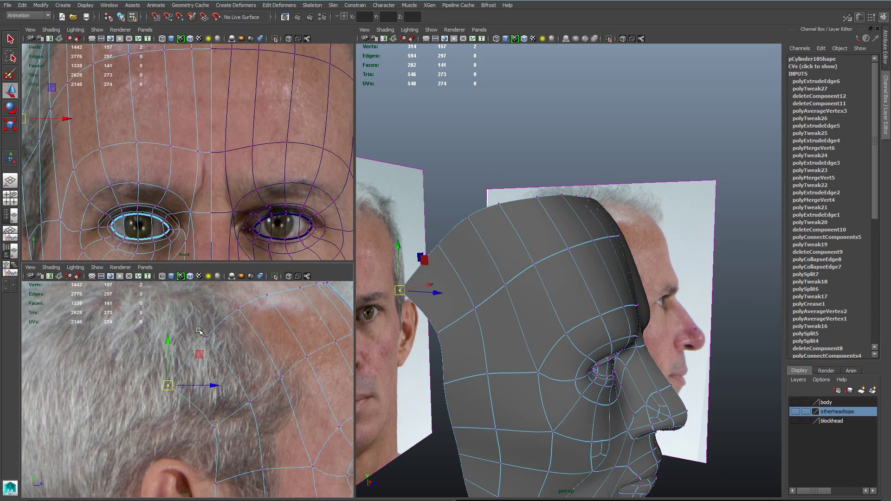
pyautogui.moveTo(215, 316); pyautogui.dragTo(210, 319)
pyautogui.keyDown('alt'); pyautogui.moveTo(251, 297); pyautogui.dragTo(212, 426, button='middle'); pyautogui.keyUp('alt')
pyautogui.moveTo(216, 417); pyautogui.dragTo(214, 412)
pyautogui.keyDown('alt'); pyautogui.moveTo(259, 408); pyautogui.dragTo(221, 368, button='middle'); pyautogui.keyUp('alt')
pyautogui.moveTo(213, 359); pyautogui.dragTo(214, 355)
# Crease the row of edges where the upper and lower lips meet on the unsmoothed mesh.
pyautogui.keyDown('alt'); pyautogui.moveTo(151, 133); pyautogui.dragTo(238, 242, button='middle'); pyautogui.keyUp('alt')
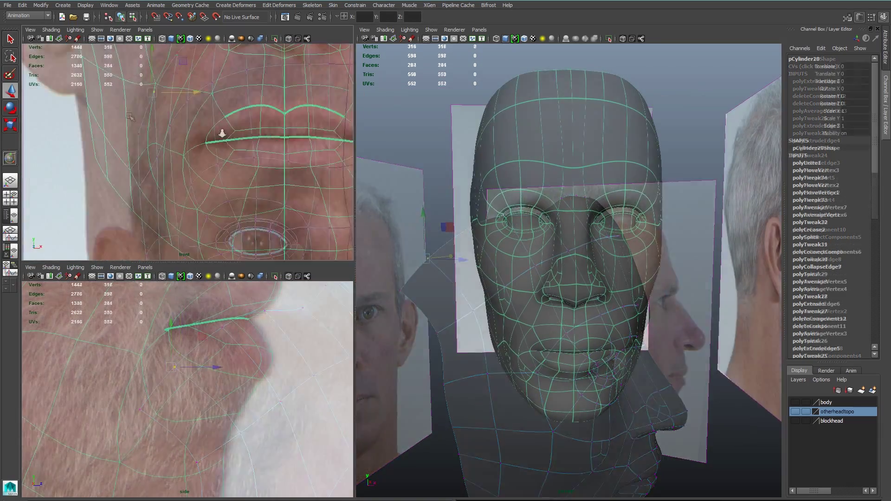
pyautogui.moveTo(206, 62); pyautogui.dragTo(216, 241)
pyautogui.keyDown('alt'); pyautogui.moveTo(576, 334); pyautogui.dragTo(571, 306); pyautogui.keyUp('alt')
pyautogui.keyDown('alt'); pyautogui.moveTo(510, 316); pyautogui.dragTo(558, 286, button='right'); pyautogui.keyUp('alt')
pyautogui.click(544, 382)
pyautogui.click(547, 318)
pyautogui.press('1')
pyautogui.keyDown('alt'); pyautogui.moveTo(558, 302); pyautogui.dragTo(566, 325); pyautogui.keyUp('alt')
pyautogui.click(503, 334)
pyautogui.keyDown('shift'); pyautogui.click(483, 333); pyautogui.keyUp('shift')
pyautogui.keyDown('shift'); pyautogui.click(522, 336); pyautogui.keyUp('shift')
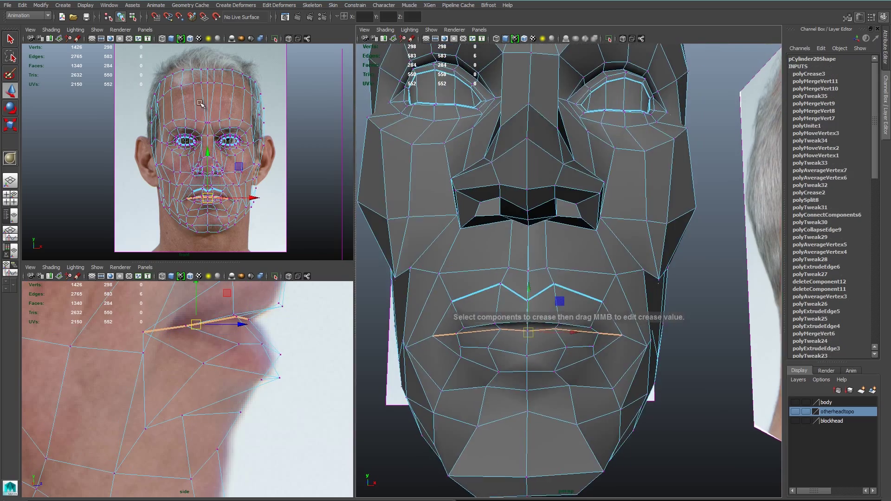
pyautogui.press('q')
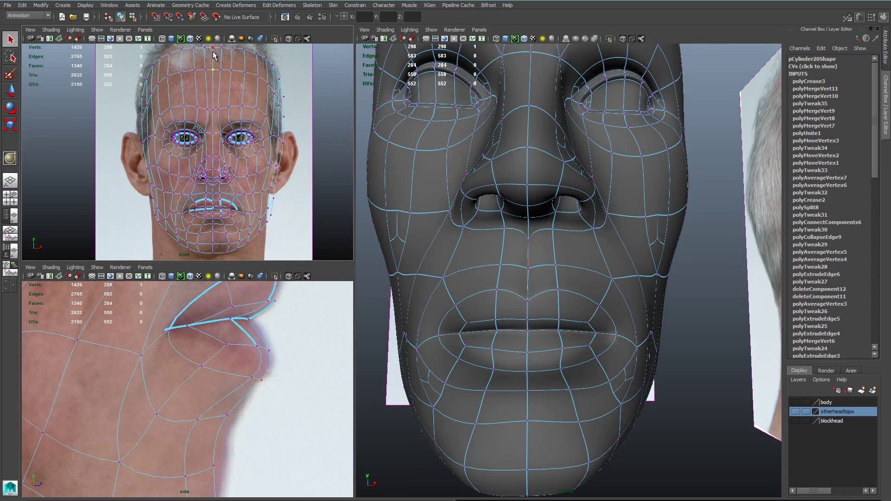
# Switch the perspective view's renderer to Viewport 2.0 and crease the middle edges under the lower lip.
pyautogui.keyDown('alt'); pyautogui.moveTo(553, 255); pyautogui.dragTo(618, 250); pyautogui.keyUp('alt')
pyautogui.click(454, 30)
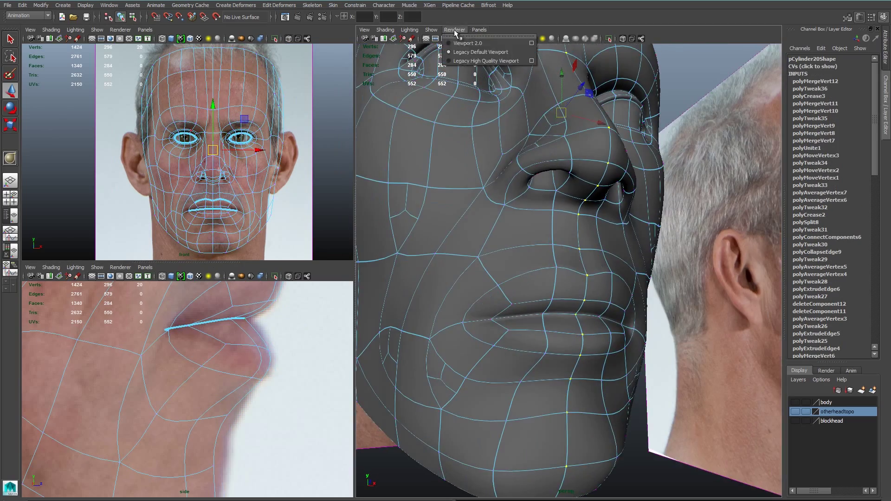
pyautogui.click(481, 51)
pyautogui.keyDown('alt'); pyautogui.moveTo(604, 279); pyautogui.dragTo(548, 288, button='right'); pyautogui.keyUp('alt')
pyautogui.click(564, 353)
pyautogui.keyDown('shift'); pyautogui.click(586, 351); pyautogui.keyUp('shift')
# Select the face mesh as an object and delete its construction history.
pyautogui.keyDown('alt'); pyautogui.moveTo(195, 186); pyautogui.dragTo(167, 177, button='right'); pyautogui.keyUp('alt')
pyautogui.click(91, 135)
pyautogui.moveTo(201, 176); pyautogui.dragTo(164, 147, button='right')
pyautogui.press('space')
pyautogui.hotkey('alt', 'shift', 'd')
# Move the vertices of the nose forward to match the nose profile in the side reference.
pyautogui.click(204, 158)
pyautogui.keyDown('alt'); pyautogui.moveTo(603, 269); pyautogui.dragTo(650, 278); pyautogui.keyUp('alt')
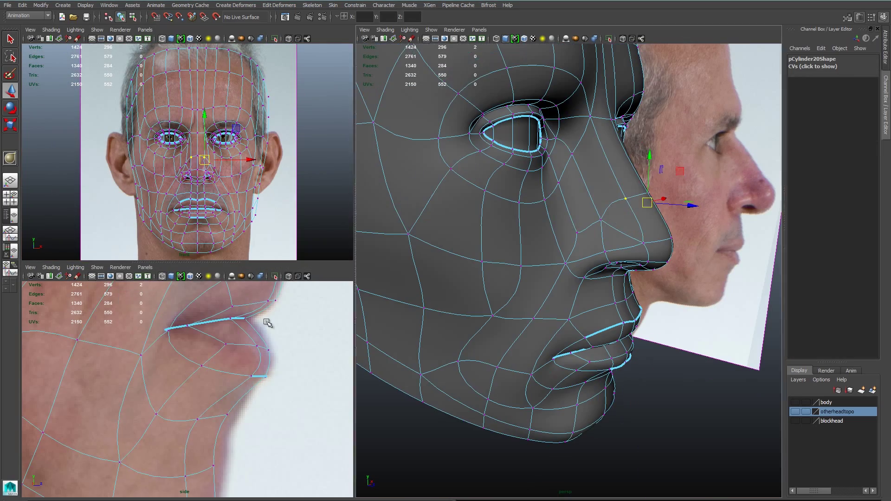
pyautogui.keyDown('alt'); pyautogui.moveTo(267, 322); pyautogui.dragTo(208, 320, button='right'); pyautogui.keyUp('alt')
pyautogui.keyDown('alt'); pyautogui.moveTo(232, 320); pyautogui.dragTo(215, 461, button='middle'); pyautogui.keyUp('alt')
pyautogui.click(258, 362)
pyautogui.moveTo(258, 361); pyautogui.dragTo(282, 357)
pyautogui.moveTo(244, 381); pyautogui.dragTo(244, 386)
pyautogui.keyDown('alt'); pyautogui.moveTo(241, 321); pyautogui.dragTo(246, 370, button='middle'); pyautogui.keyUp('alt')
pyautogui.click(236, 366)
pyautogui.keyDown('alt'); pyautogui.moveTo(227, 302); pyautogui.dragTo(243, 361, button='middle'); pyautogui.keyUp('alt')
# Reposition the nose bridge, brow and temple vertices against the side reference.
pyautogui.click(192, 343)
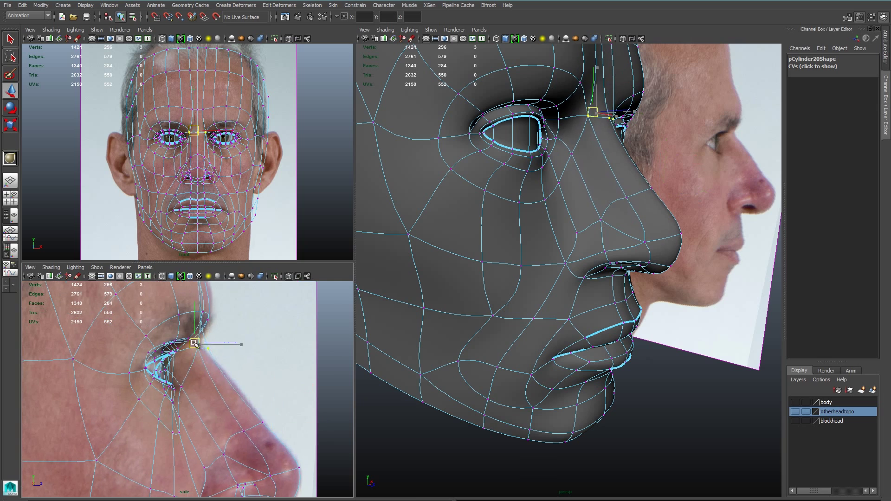
pyautogui.moveTo(227, 349); pyautogui.dragTo(208, 374)
pyautogui.keyDown('alt'); pyautogui.moveTo(224, 307); pyautogui.dragTo(272, 418, button='middle'); pyautogui.keyUp('alt')
pyautogui.moveTo(271, 407)
pyautogui.mouseDown()
pyautogui.moveTo(236, 439)
pyautogui.moveTo(217, 431)
pyautogui.mouseUp()
pyautogui.keyDown('alt'); pyautogui.moveTo(217, 431); pyautogui.dragTo(261, 361, button='middle'); pyautogui.keyUp('alt')
pyautogui.click(213, 387)
pyautogui.moveTo(215, 397); pyautogui.dragTo(208, 395)
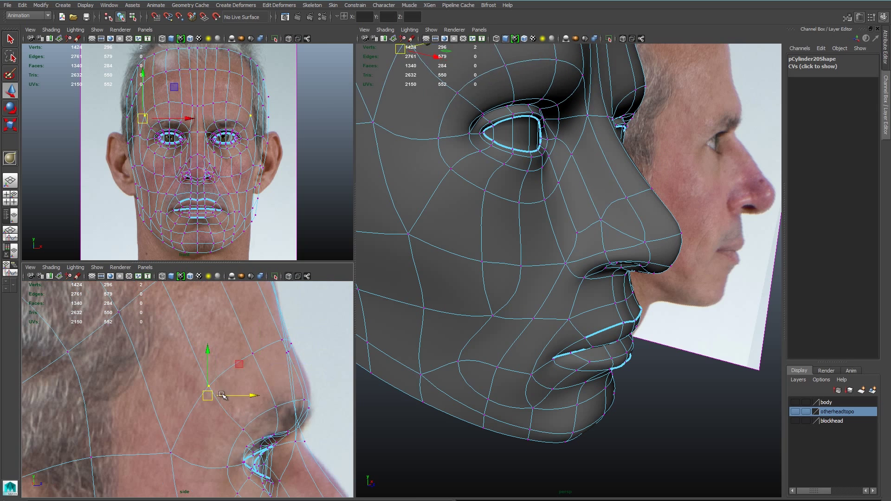
# Move the chin's centre-line vertices to follow the chin profile in the side reference.
pyautogui.keyDown('alt'); pyautogui.moveTo(603, 371); pyautogui.dragTo(529, 348, button='right'); pyautogui.keyUp('alt')
pyautogui.keyDown('alt'); pyautogui.moveTo(529, 348); pyautogui.dragTo(441, 350); pyautogui.keyUp('alt')
pyautogui.click(547, 385)
pyautogui.keyDown('alt'); pyautogui.moveTo(279, 479); pyautogui.dragTo(284, 306, button='middle'); pyautogui.keyUp('alt')
pyautogui.keyDown('alt'); pyautogui.moveTo(287, 430); pyautogui.dragTo(306, 432, button='right'); pyautogui.keyUp('alt')
pyautogui.keyDown('alt'); pyautogui.moveTo(278, 478); pyautogui.dragTo(269, 343, button='middle'); pyautogui.keyUp('alt')
pyautogui.click(240, 344)
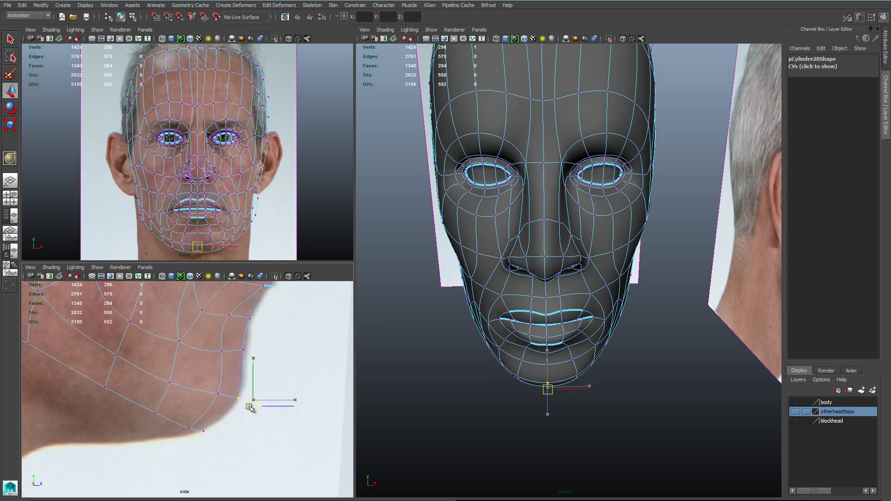
# Move the paired vertices beneath the lower lip in the side view, and undo the last front-view move.
pyautogui.click(673, 353)
pyautogui.keyDown('alt'); pyautogui.moveTo(669, 351); pyautogui.dragTo(584, 348); pyautogui.keyUp('alt')
pyautogui.keyDown('alt'); pyautogui.moveTo(583, 348); pyautogui.dragTo(650, 353, button='right'); pyautogui.keyUp('alt')
pyautogui.click(563, 295)
pyautogui.moveTo(564, 294); pyautogui.dragTo(525, 295, button='right')
pyautogui.click(559, 319)
pyautogui.keyDown('alt'); pyautogui.moveTo(284, 322); pyautogui.dragTo(283, 362, button='middle'); pyautogui.keyUp('alt')
pyautogui.moveTo(304, 363); pyautogui.dragTo(303, 363)
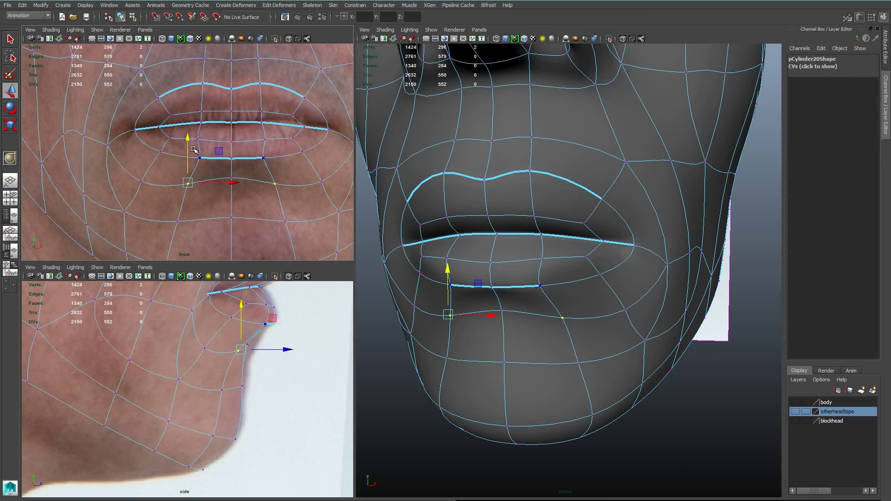
pyautogui.moveTo(219, 169); pyautogui.dragTo(221, 175)
pyautogui.hotkey('ctrl', 'z')
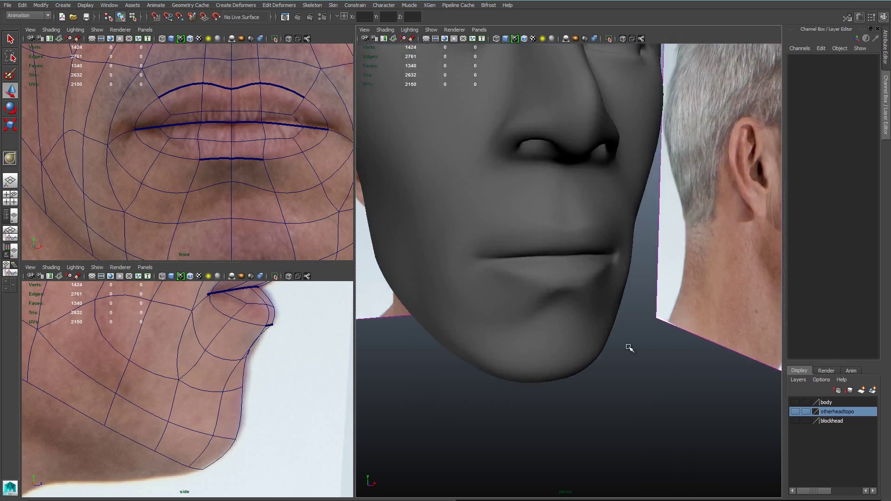
# Remove the crease under the lower lip and adjust the depth of the two vertices above the chin.
pyautogui.click(514, 308)
pyautogui.keyDown('alt'); pyautogui.moveTo(513, 307); pyautogui.dragTo(367, 253); pyautogui.keyUp('alt')
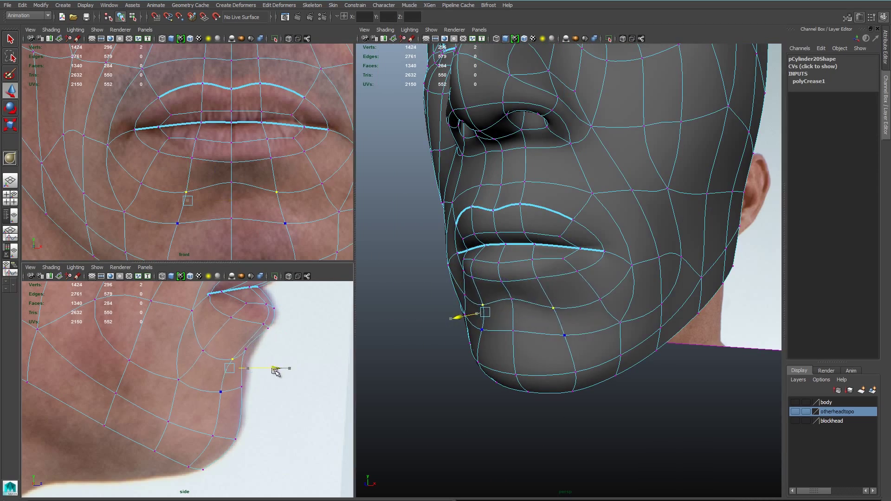
pyautogui.moveTo(275, 371); pyautogui.dragTo(274, 372)
pyautogui.keyDown('alt'); pyautogui.moveTo(575, 312); pyautogui.dragTo(618, 346); pyautogui.keyUp('alt')
pyautogui.click(602, 295)
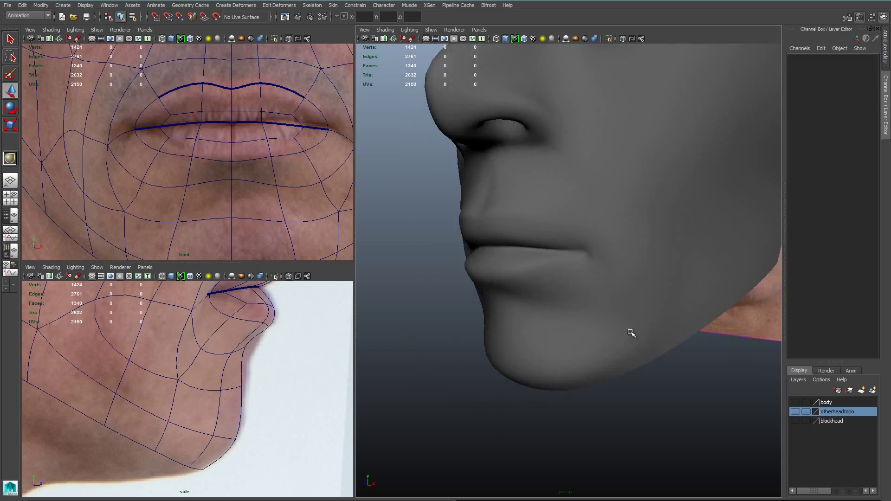
# Adjust the depth of the vertices around the nose tip from below and in the side view.
pyautogui.keyDown('alt'); pyautogui.moveTo(629, 330); pyautogui.dragTo(532, 326); pyautogui.keyUp('alt')
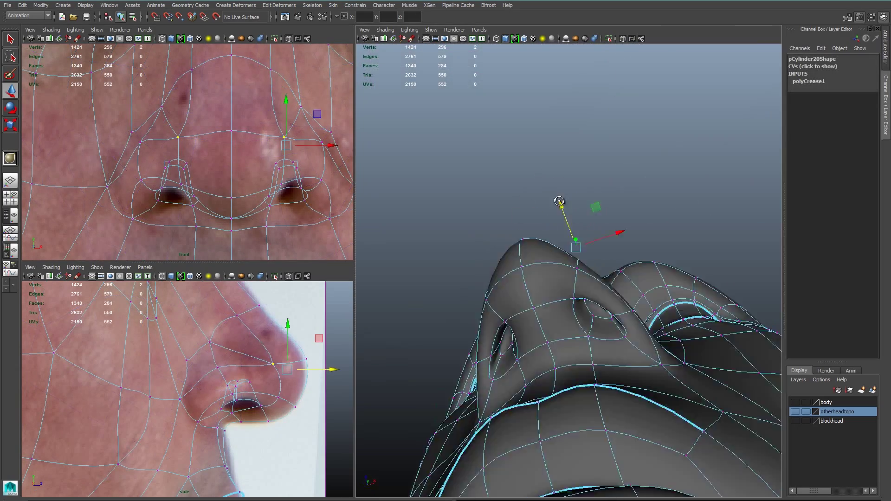
pyautogui.click(516, 294)
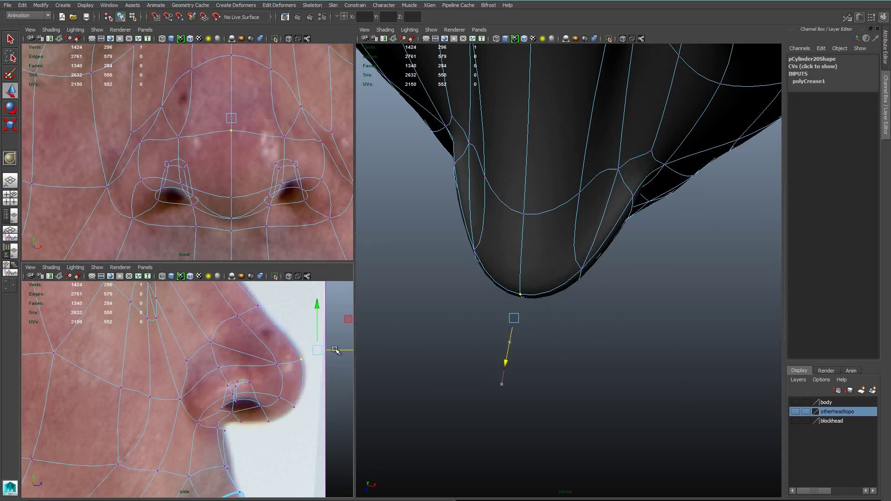
pyautogui.keyDown('alt'); pyautogui.moveTo(260, 331); pyautogui.dragTo(266, 440, button='middle'); pyautogui.keyUp('alt')
pyautogui.click(186, 322)
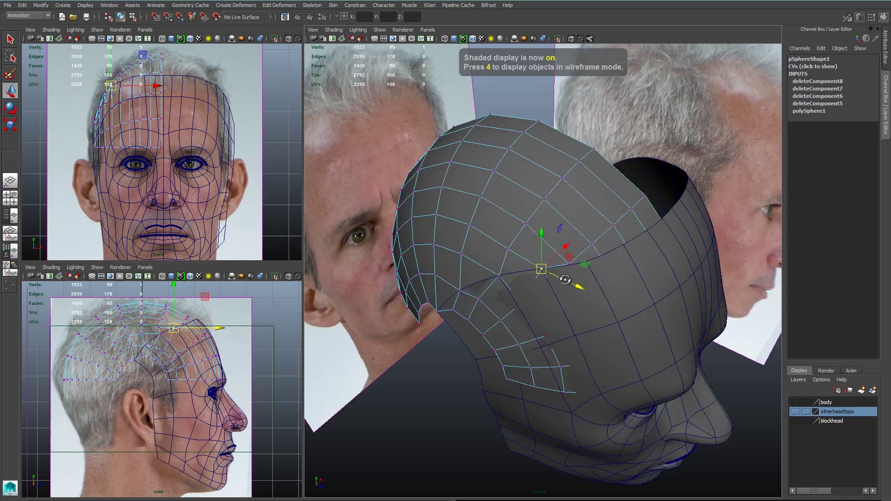
# Reposition vertices on the half-sphere scalp piece to fit the head outline and the face mesh.
pyautogui.keyDown('alt'); pyautogui.moveTo(534, 279); pyautogui.dragTo(577, 280); pyautogui.keyUp('alt')
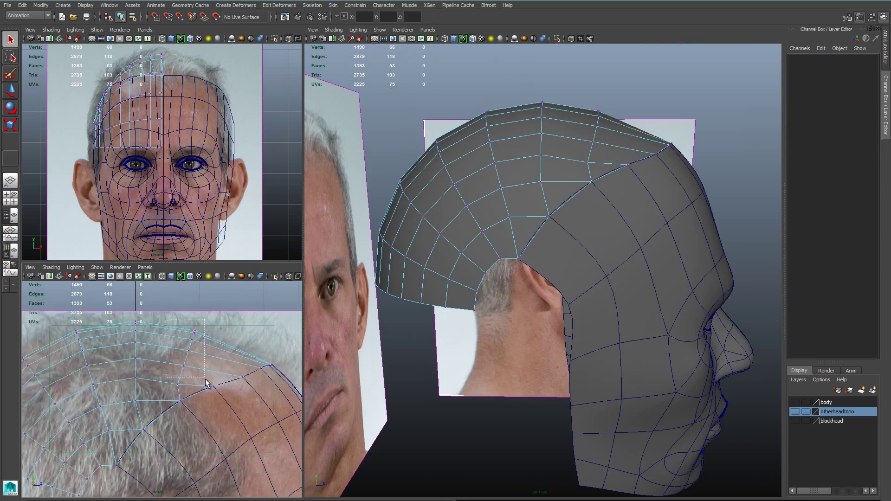
pyautogui.moveTo(206, 380); pyautogui.dragTo(207, 380)
pyautogui.press('w')
pyautogui.keyDown('alt'); pyautogui.moveTo(464, 241); pyautogui.dragTo(655, 371); pyautogui.keyUp('alt')
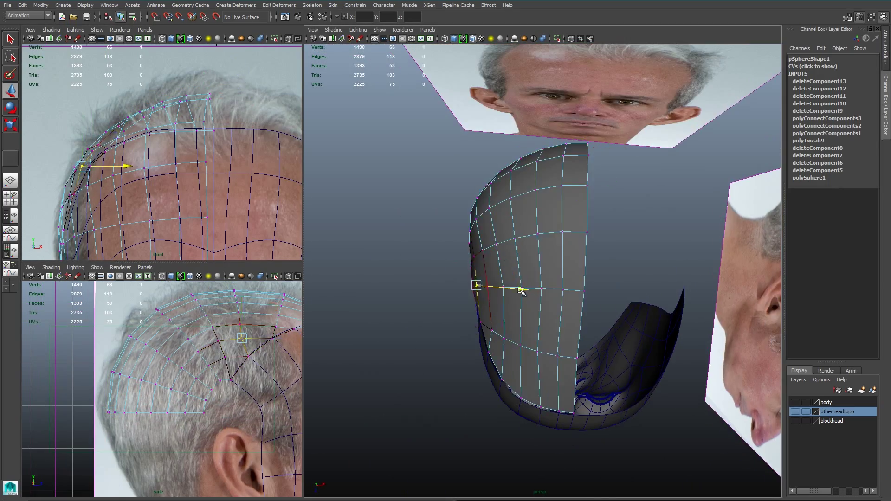
# Even out the scalp's curvature by applying Edit Edge Flow to its edge loops.
pyautogui.keyDown('alt'); pyautogui.moveTo(478, 285); pyautogui.dragTo(551, 256); pyautogui.keyUp('alt')
pyautogui.keyDown('shift'); pyautogui.rightClick(550, 257); pyautogui.keyUp('shift')
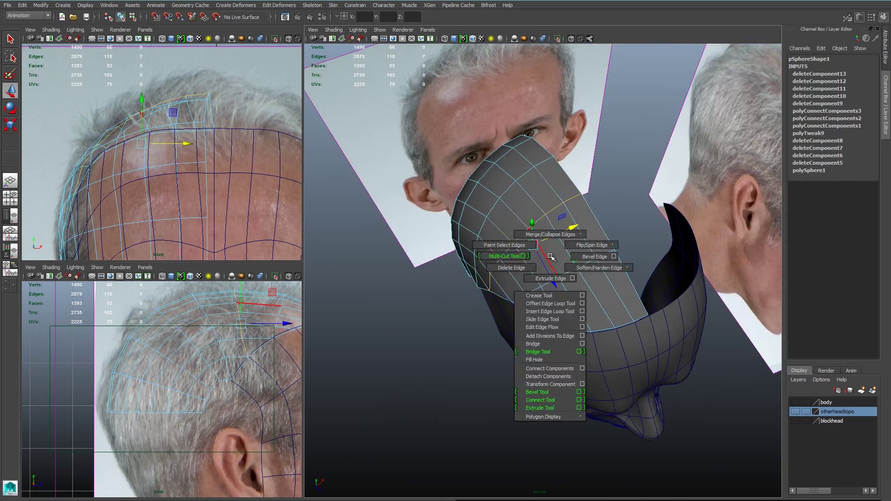
pyautogui.click(542, 327)
pyautogui.keyDown('alt'); pyautogui.moveTo(494, 255); pyautogui.dragTo(483, 270); pyautogui.keyUp('alt')
pyautogui.press('1')
pyautogui.click(601, 361)
pyautogui.click(408, 342)
# Extrude the scalp's lower boundary edges down toward the back of the neck and adjust their scale.
pyautogui.doubleClick(470, 266)
pyautogui.keyDown('shift'); pyautogui.rightClick(516, 338); pyautogui.keyUp('shift')
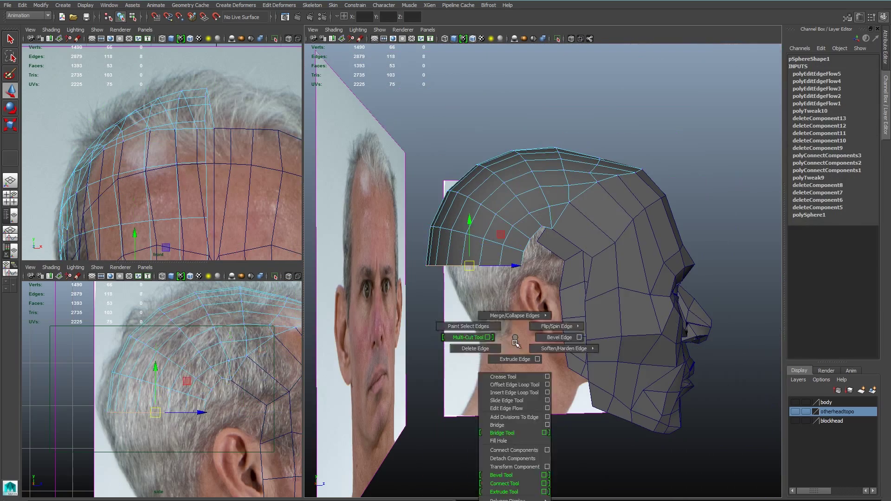
pyautogui.keyDown('shift'); pyautogui.moveTo(515, 343); pyautogui.dragTo(515, 360, button='right'); pyautogui.keyUp('shift')
pyautogui.moveTo(469, 266); pyautogui.dragTo(565, 394)
pyautogui.press('r')
pyautogui.press('w')
# Show the body layer and connect the extruded edges at the back of the head with a new loop.
pyautogui.click(795, 403)
pyautogui.click(500, 345)
pyautogui.keyDown('alt'); pyautogui.moveTo(484, 322); pyautogui.dragTo(529, 348); pyautogui.keyUp('alt')
pyautogui.moveTo(430, 310); pyautogui.dragTo(509, 302)
# Move the edges at the back of the head to match the silhouette in the side reference.
pyautogui.moveTo(153, 382); pyautogui.dragTo(116, 380, button='right')
pyautogui.moveTo(134, 373); pyautogui.dragTo(152, 393)
pyautogui.press('w')
pyautogui.keyDown('alt'); pyautogui.moveTo(148, 346); pyautogui.dragTo(61, 309, button='middle'); pyautogui.keyUp('alt')
pyautogui.keyDown('alt'); pyautogui.moveTo(501, 246); pyautogui.dragTo(541, 227); pyautogui.keyUp('alt')
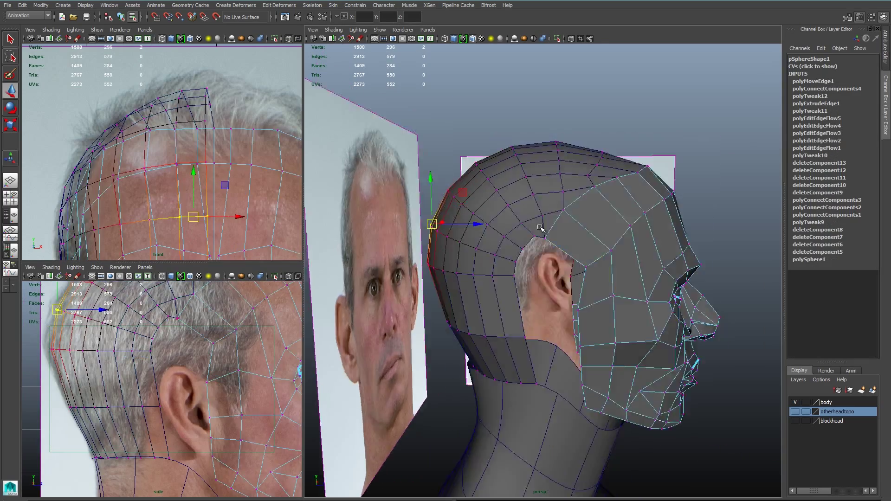
# Extrude the open edges behind the ear area forward toward the face mesh.
pyautogui.keyDown('alt'); pyautogui.moveTo(541, 228); pyautogui.dragTo(464, 274, button='right'); pyautogui.keyUp('alt')
pyautogui.keyDown('alt'); pyautogui.moveTo(464, 274); pyautogui.dragTo(496, 318); pyautogui.keyUp('alt')
pyautogui.doubleClick(491, 299)
pyautogui.press('w')
pyautogui.keyDown('shift'); pyautogui.moveTo(491, 300); pyautogui.dragTo(491, 316, button='right'); pyautogui.keyUp('shift')
pyautogui.moveTo(534, 307); pyautogui.dragTo(557, 319)
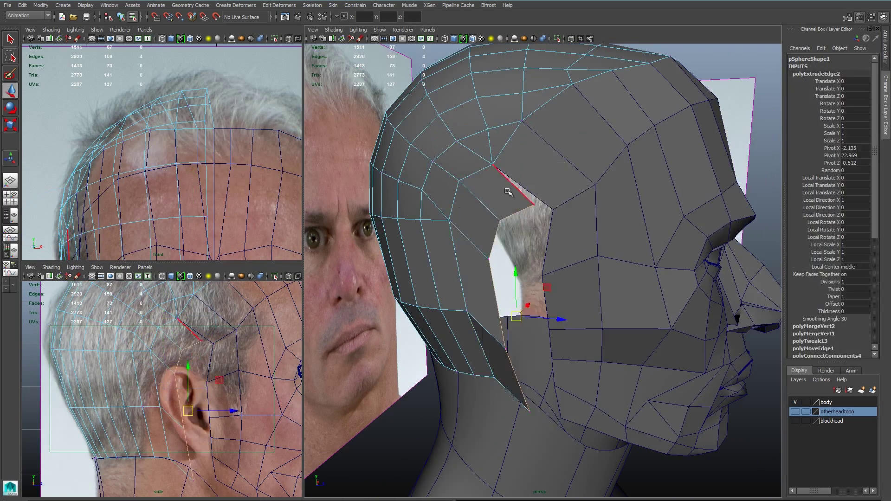
# Close the gap above the ear area and spin its edges to improve the flow toward the face.
pyautogui.keyDown('alt'); pyautogui.moveTo(509, 192); pyautogui.dragTo(516, 320); pyautogui.keyUp('alt')
pyautogui.keyDown('shift'); pyautogui.moveTo(478, 312); pyautogui.dragTo(478, 342, button='right'); pyautogui.keyUp('shift')
pyautogui.click(474, 328)
pyautogui.keyDown('alt'); pyautogui.moveTo(567, 336); pyautogui.dragTo(543, 321); pyautogui.keyUp('alt')
pyautogui.click(544, 325)
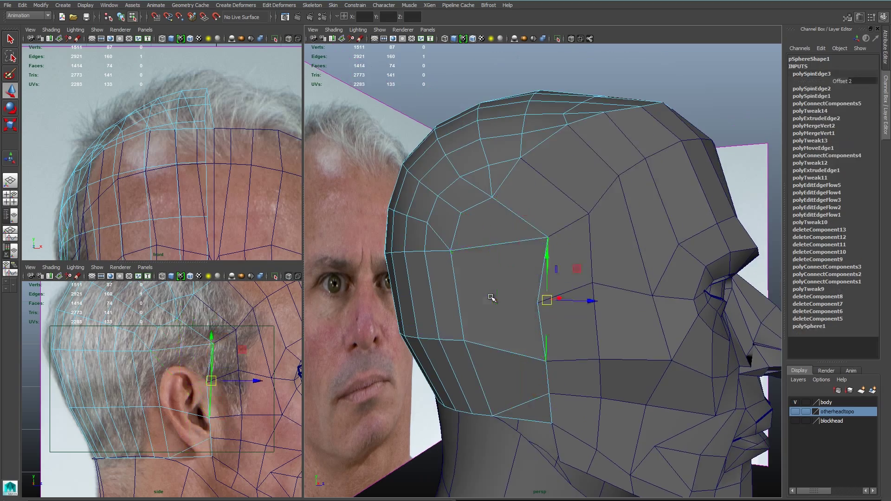
# Move the rim vertices of the ear's cylinder cap to trace the ear outline in the side view.
pyautogui.click(114, 351)
pyautogui.moveTo(115, 351); pyautogui.dragTo(122, 373)
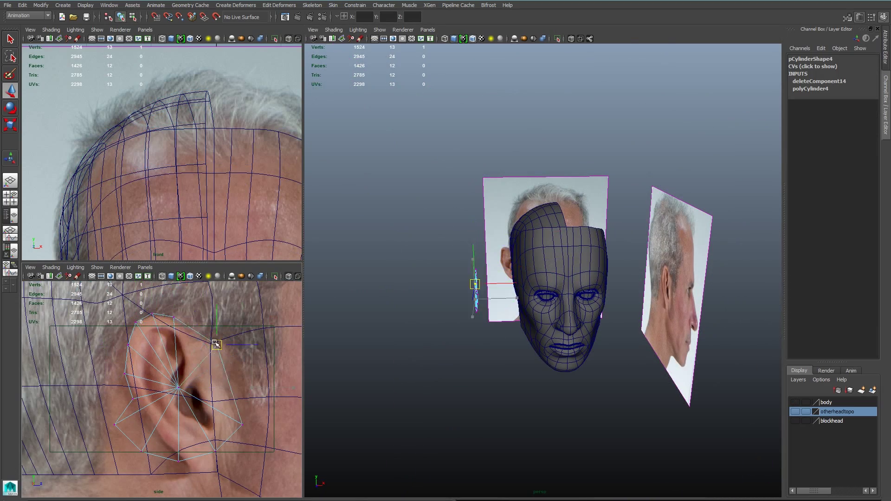
pyautogui.moveTo(217, 345); pyautogui.dragTo(198, 348)
pyautogui.keyDown('alt'); pyautogui.moveTo(198, 347); pyautogui.dragTo(209, 341, button='middle'); pyautogui.keyUp('alt')
pyautogui.moveTo(126, 418); pyautogui.dragTo(160, 414)
pyautogui.moveTo(153, 444); pyautogui.dragTo(175, 436)
pyautogui.moveTo(226, 444); pyautogui.dragTo(204, 465)
pyautogui.keyDown('alt'); pyautogui.moveTo(232, 343); pyautogui.dragTo(185, 331, button='right'); pyautogui.keyUp('alt')
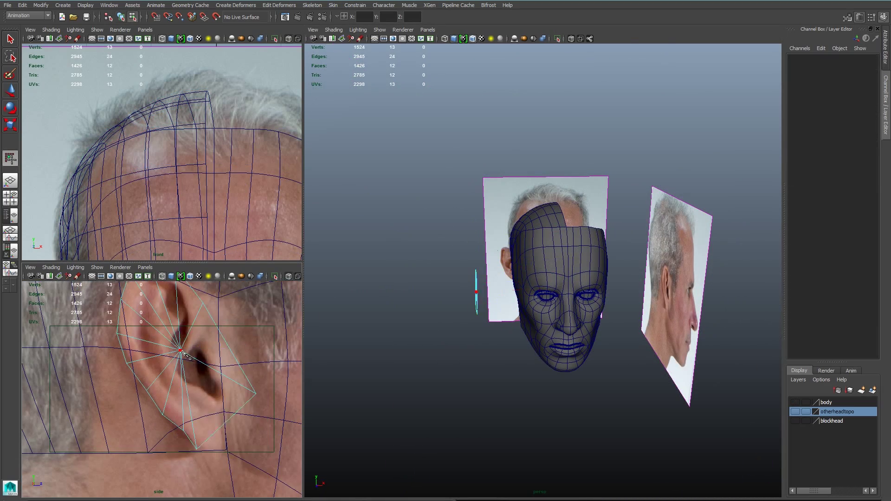
pyautogui.keyDown('alt'); pyautogui.moveTo(235, 435); pyautogui.dragTo(218, 418, button='middle'); pyautogui.keyUp('alt')
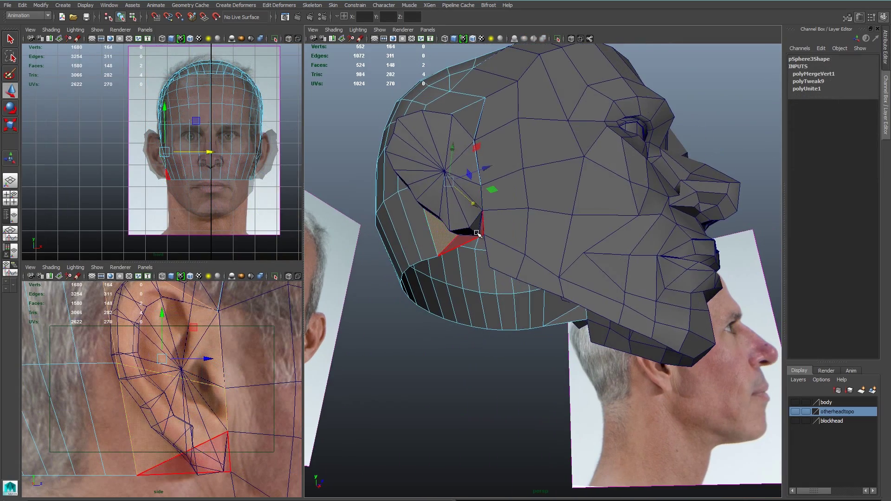
# Extrude the border edges on the back of the ear and scale the new edges.
pyautogui.rightClick(428, 290)
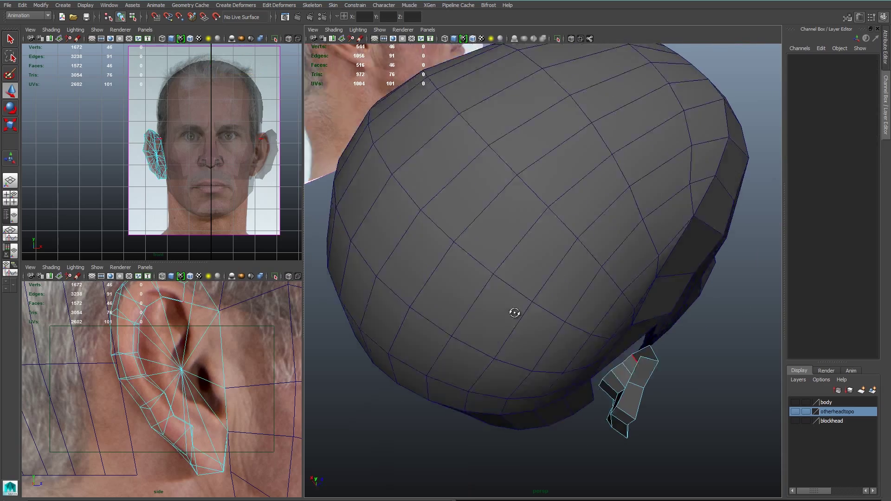
pyautogui.press('4')
pyautogui.moveTo(596, 336)
pyautogui.keyDown('alt'); pyautogui.mouseDown()
pyautogui.moveTo(495, 361)
pyautogui.moveTo(492, 315)
pyautogui.moveTo(513, 310)
pyautogui.moveTo(469, 274)
pyautogui.moveTo(534, 261)
pyautogui.moveTo(521, 288)
pyautogui.moveTo(654, 301)
pyautogui.moveTo(643, 300)
pyautogui.moveTo(627, 268)
pyautogui.mouseUp(); pyautogui.keyUp('alt')
pyautogui.press('5')
pyautogui.keyDown('shift'); pyautogui.moveTo(627, 266); pyautogui.dragTo(626, 289, button='right'); pyautogui.keyUp('shift')
pyautogui.keyDown('alt'); pyautogui.moveTo(627, 289); pyautogui.dragTo(613, 278); pyautogui.keyUp('alt')
pyautogui.press('r')
pyautogui.keyDown('alt'); pyautogui.moveTo(507, 193); pyautogui.dragTo(461, 247); pyautogui.keyUp('alt')
# Move the extruded ear edges toward the side of the head on the unsmoothed mesh.
pyautogui.press('1')
pyautogui.press('w')
pyautogui.keyDown('alt'); pyautogui.moveTo(525, 368); pyautogui.dragTo(516, 408); pyautogui.keyUp('alt')
pyautogui.moveTo(515, 408); pyautogui.dragTo(552, 376)
pyautogui.moveTo(553, 376); pyautogui.dragTo(650, 316)
pyautogui.click(655, 305)
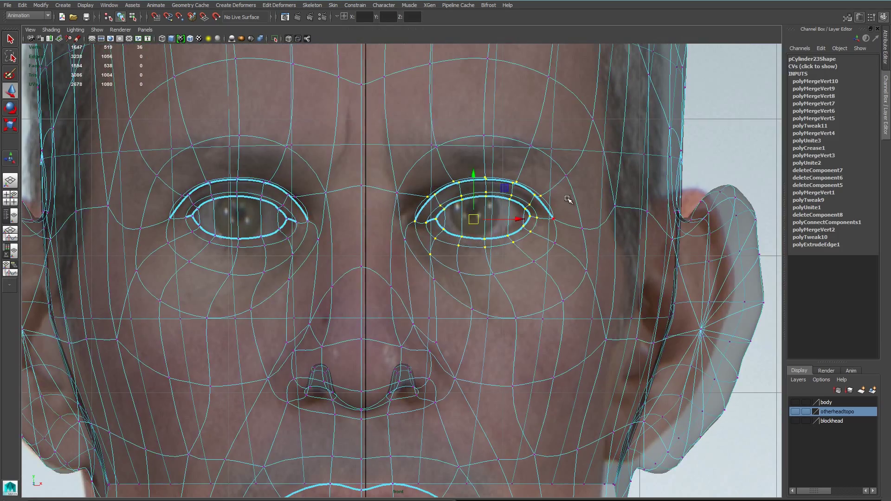
# Turn on soft selection for the vertices around one eye and frame them in the perspective view.
pyautogui.press('space')
pyautogui.press('b')
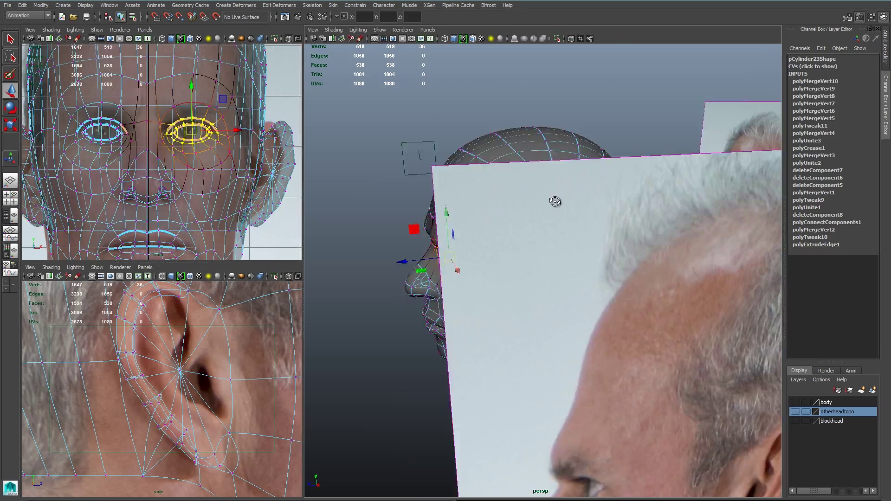
pyautogui.keyDown('alt'); pyautogui.moveTo(555, 201); pyautogui.dragTo(622, 222); pyautogui.keyUp('alt')
pyautogui.press('f')
pyautogui.click(246, 173)
# Select the vertices around one nostril with soft selection and fit them to the nostril in the front photo.
pyautogui.keyDown('alt'); pyautogui.moveTo(171, 166); pyautogui.dragTo(220, 69, button='middle'); pyautogui.keyUp('alt')
pyautogui.keyDown('alt'); pyautogui.moveTo(594, 320); pyautogui.dragTo(529, 278); pyautogui.keyUp('alt')
pyautogui.click(243, 186)
pyautogui.moveTo(186, 215); pyautogui.dragTo(139, 159)
pyautogui.keyDown('alt'); pyautogui.moveTo(166, 208); pyautogui.dragTo(229, 210, button='middle'); pyautogui.keyUp('alt')
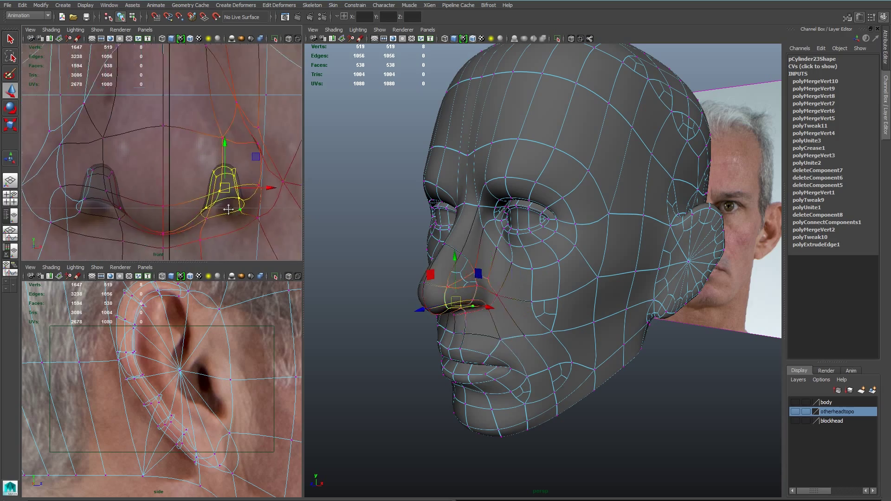
pyautogui.click(173, 184)
# Move the mouth corner vertex slightly outward to match the lips in the front photo.
pyautogui.keyDown('alt'); pyautogui.moveTo(455, 222); pyautogui.dragTo(499, 334); pyautogui.keyUp('alt')
pyautogui.keyDown('alt'); pyautogui.moveTo(186, 93); pyautogui.dragTo(186, 167, button='middle'); pyautogui.keyUp('alt')
pyautogui.click(179, 74)
pyautogui.keyDown('alt'); pyautogui.moveTo(186, 209); pyautogui.dragTo(172, 69, button='middle'); pyautogui.keyUp('alt')
pyautogui.click(62, 154)
pyautogui.moveTo(52, 156); pyautogui.dragTo(50, 157)
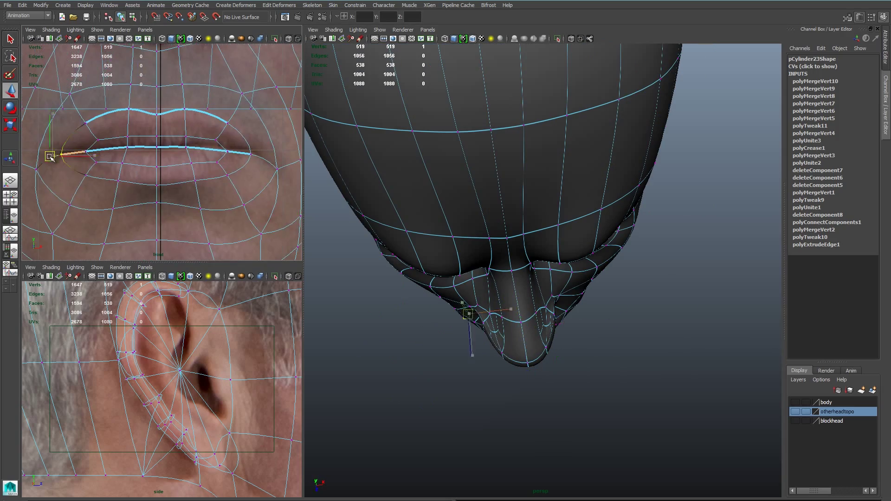
# Select one ear's vertices and move them inward toward the head in the front view, adjusting the soft selection falloff.
pyautogui.scroll(-4, 163, 231)
pyautogui.moveTo(274, 125); pyautogui.dragTo(224, 191)
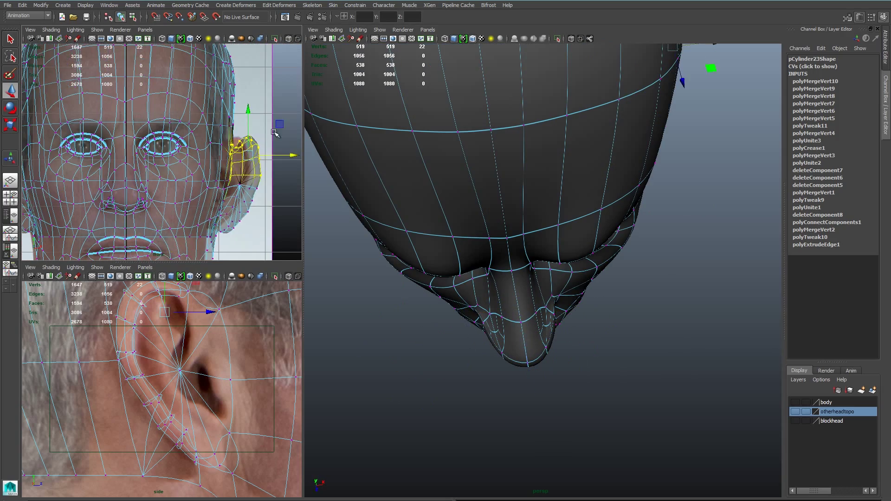
pyautogui.moveTo(277, 88); pyautogui.dragTo(225, 233)
pyautogui.keyDown('alt'); pyautogui.moveTo(557, 297); pyautogui.dragTo(580, 297); pyautogui.keyUp('alt')
pyautogui.press('b')
pyautogui.moveTo(270, 158); pyautogui.dragTo(265, 157)
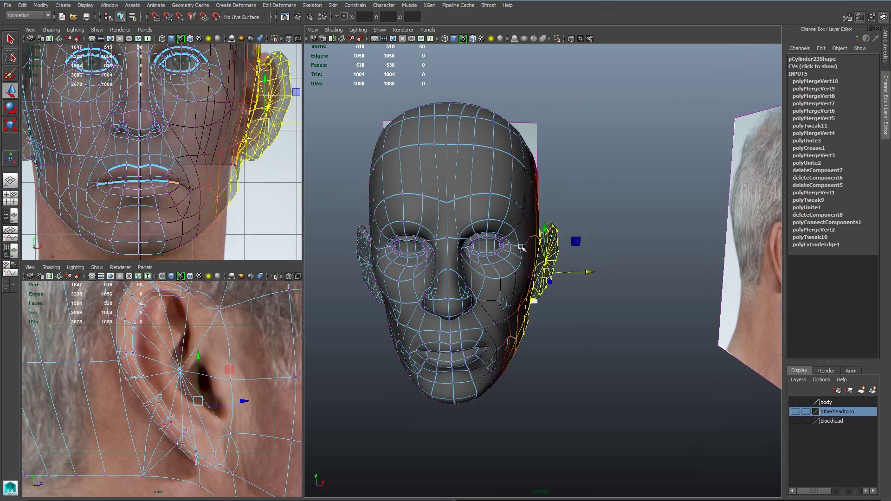
pyautogui.press('b')
pyautogui.moveTo(230, 232); pyautogui.dragTo(219, 232)
pyautogui.moveTo(240, 220); pyautogui.dragTo(232, 220)
pyautogui.keyDown('alt'); pyautogui.moveTo(237, 87); pyautogui.dragTo(218, 103, button='middle'); pyautogui.keyUp('alt')
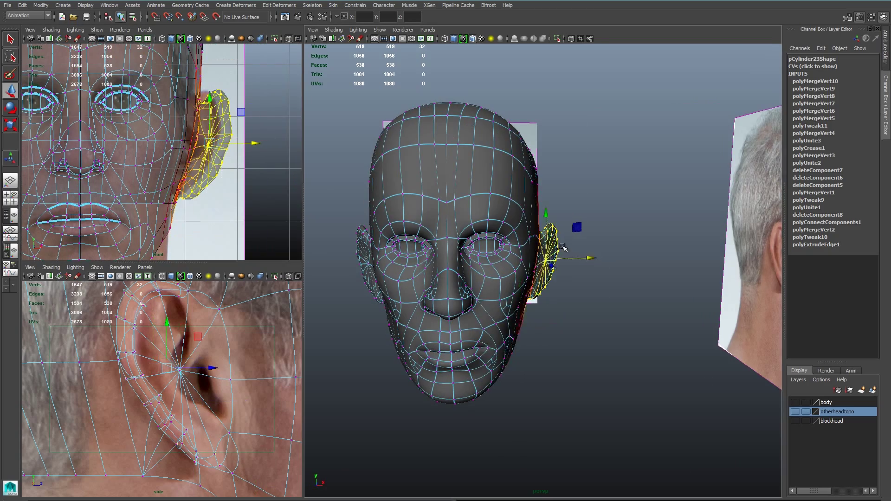
# Apply Edit Edge Flow to the head mesh and adjust a symmetrical pair of brow vertices in depth against the side photo.
pyautogui.keyDown('alt'); pyautogui.moveTo(563, 247); pyautogui.dragTo(542, 271); pyautogui.keyUp('alt')
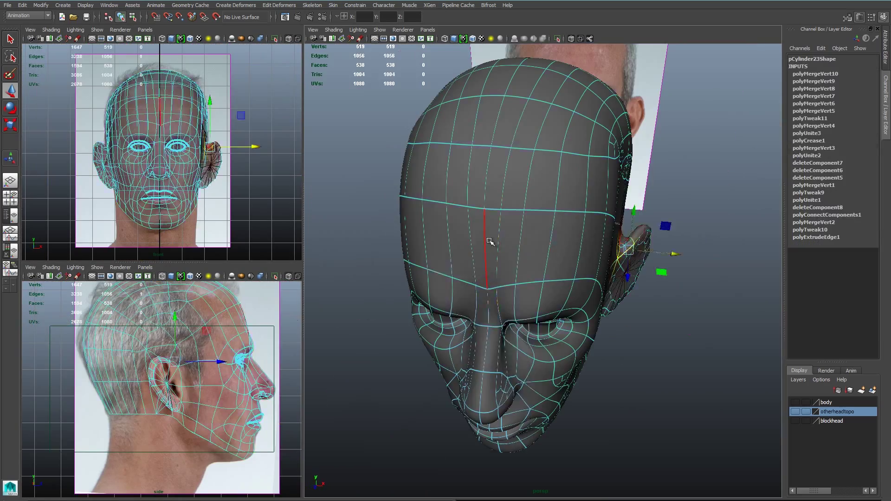
pyautogui.keyDown('alt'); pyautogui.moveTo(488, 243); pyautogui.dragTo(558, 333); pyautogui.keyUp('alt')
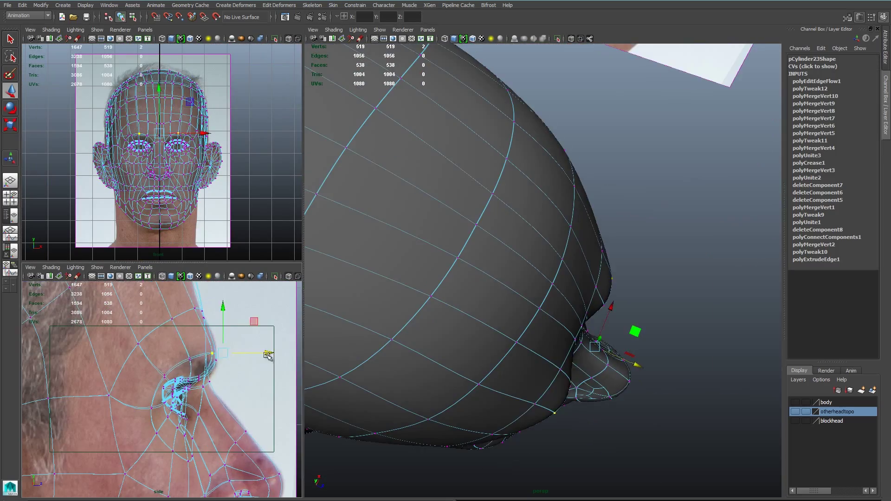
pyautogui.keyDown('alt'); pyautogui.moveTo(558, 333); pyautogui.dragTo(441, 275); pyautogui.keyUp('alt')
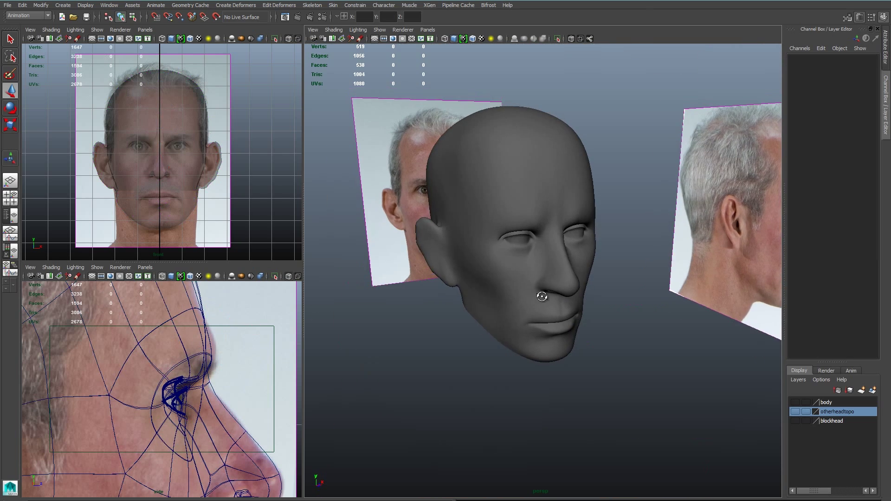
# Show the body layer and view the finished head together with the neck and shoulders.
pyautogui.moveTo(548, 316)
pyautogui.keyDown('alt'); pyautogui.mouseDown()
pyautogui.moveTo(571, 320)
pyautogui.moveTo(543, 318)
pyautogui.moveTo(553, 318)
pyautogui.mouseUp(); pyautogui.keyUp('alt')
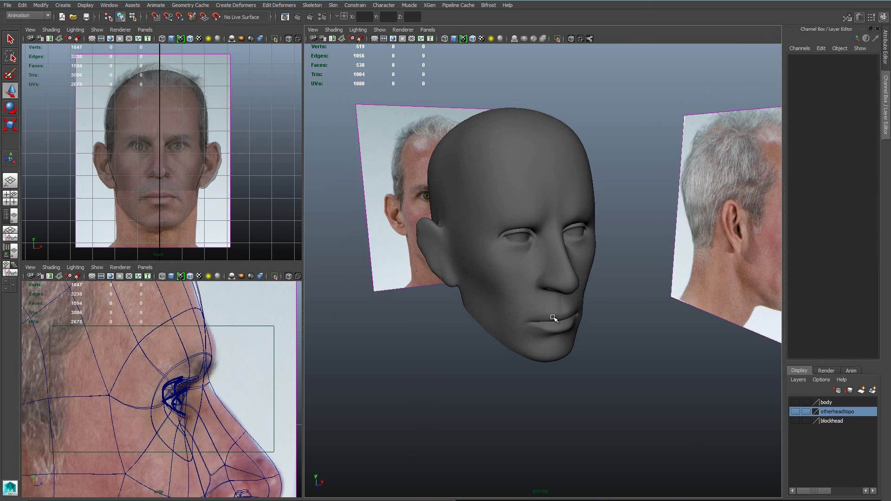
pyautogui.click(796, 402)
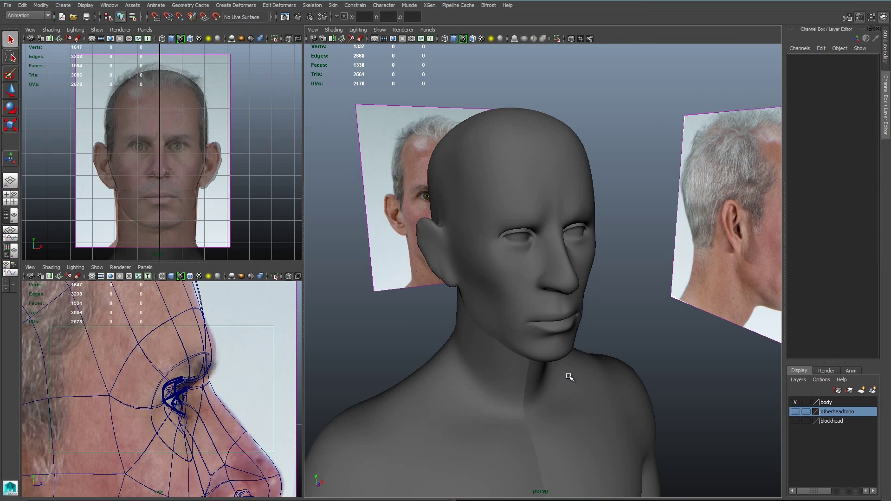
pyautogui.keyDown('alt'); pyautogui.moveTo(570, 377); pyautogui.dragTo(597, 408); pyautogui.keyUp('alt')
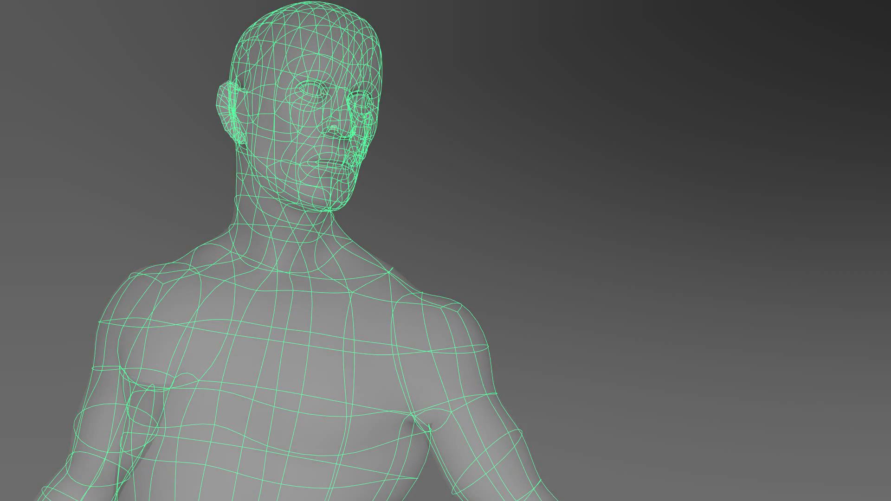